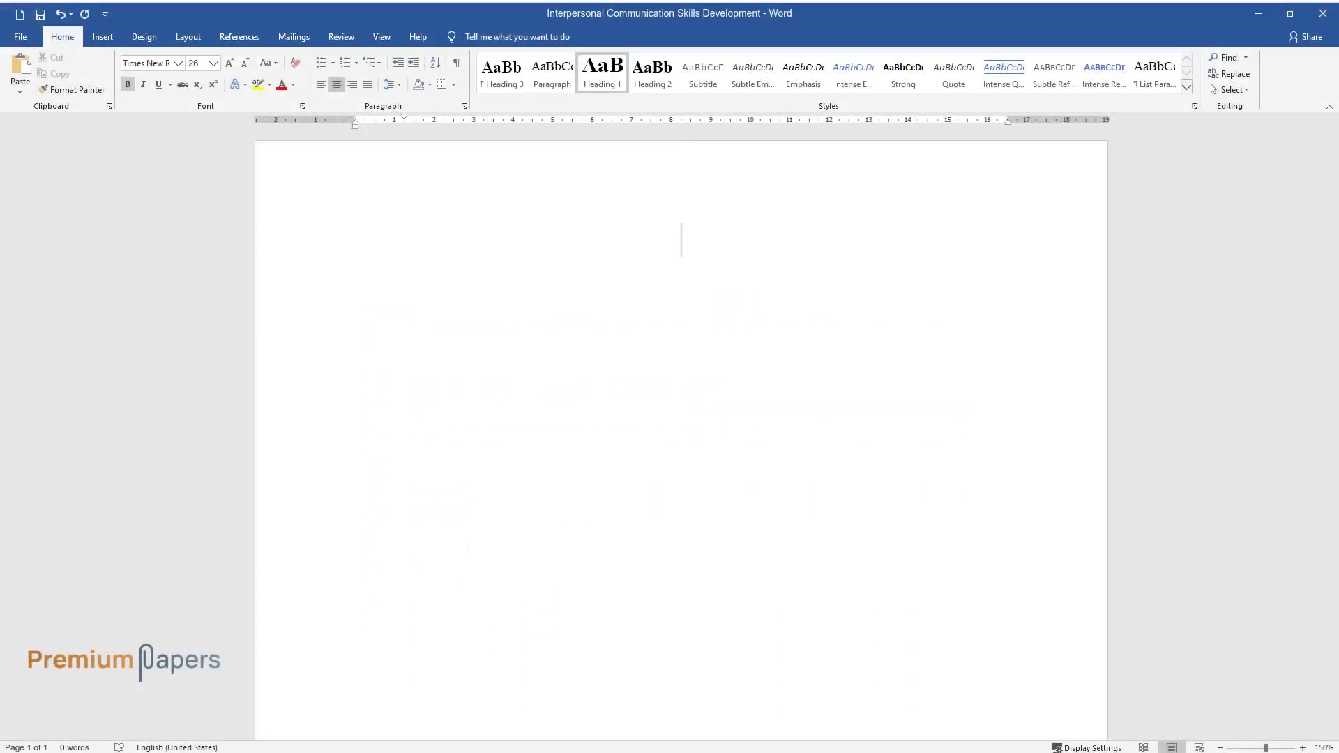
Add the title 'Interpersonal Communication Skills Development' and begin the body with 'Communication is essential in career development...'
text(Interpersonal)
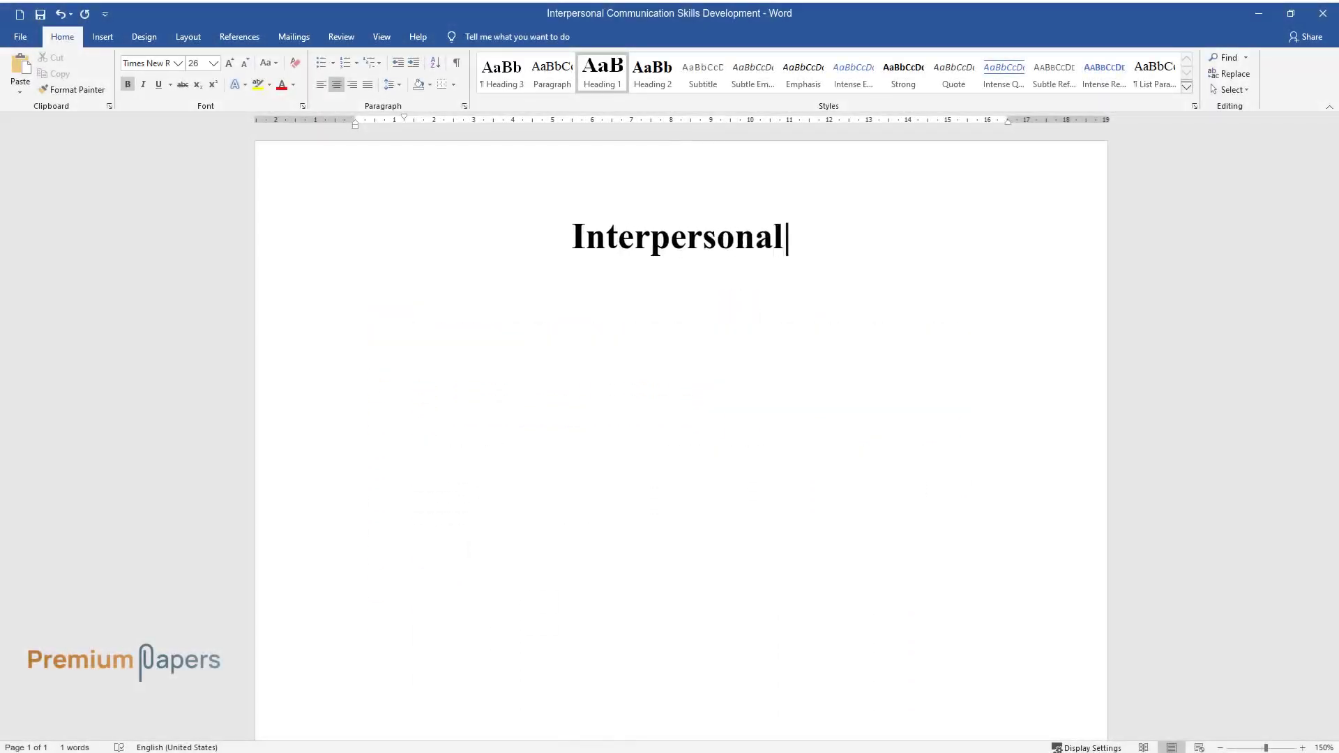
text( Communication Skills Development)
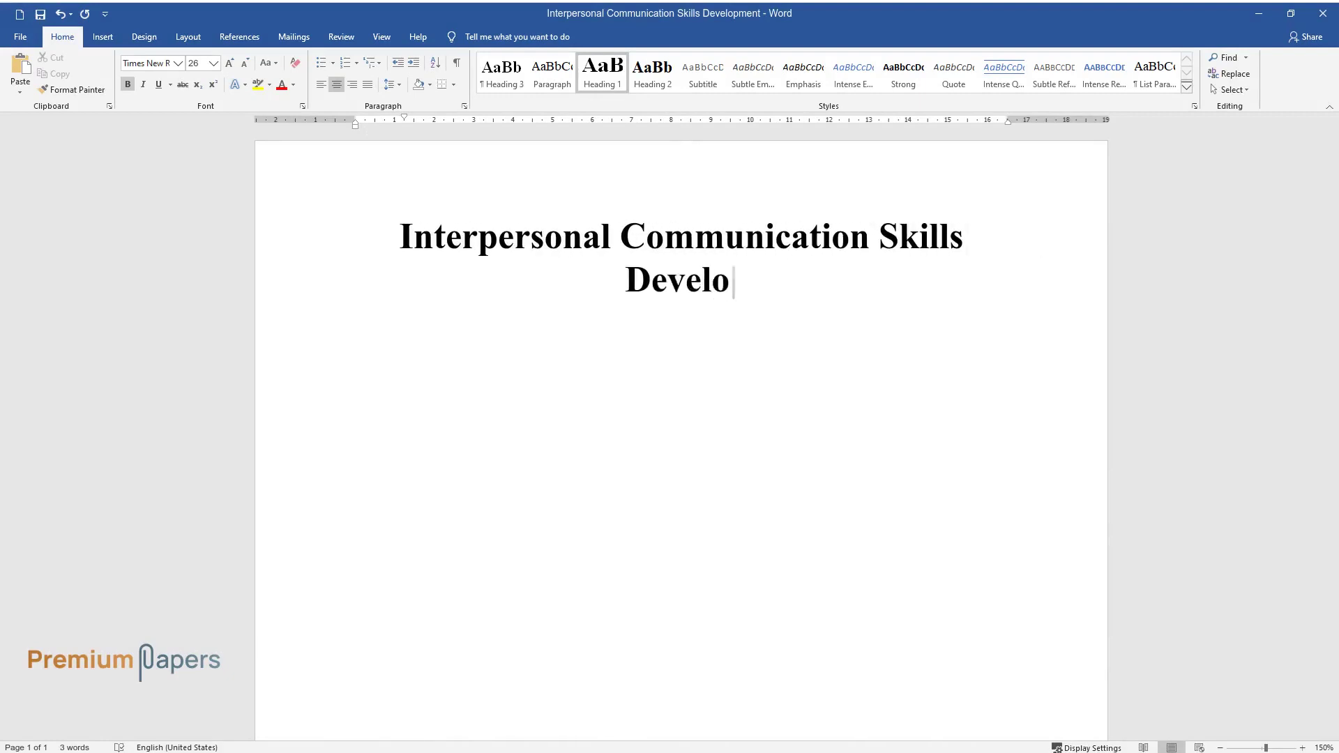
key(Return)
text(Communicatio)
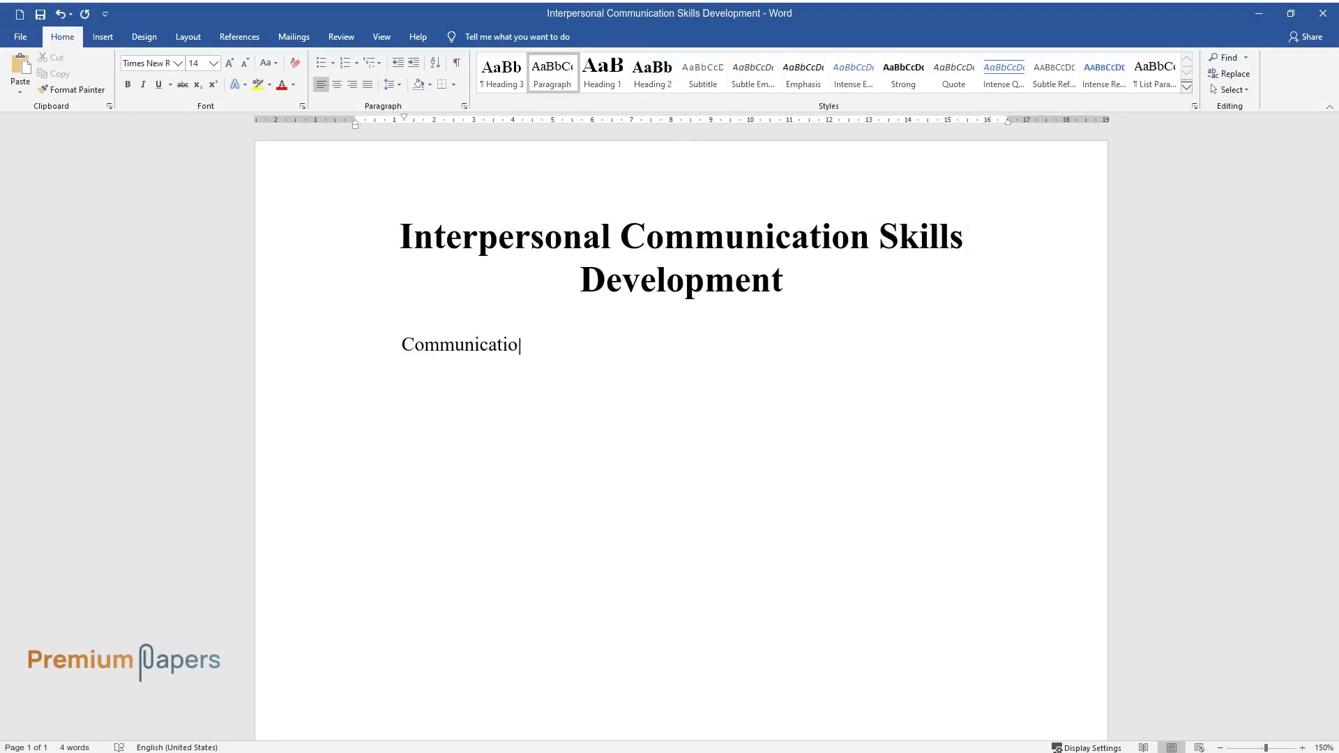
text(n is essential in career developme)
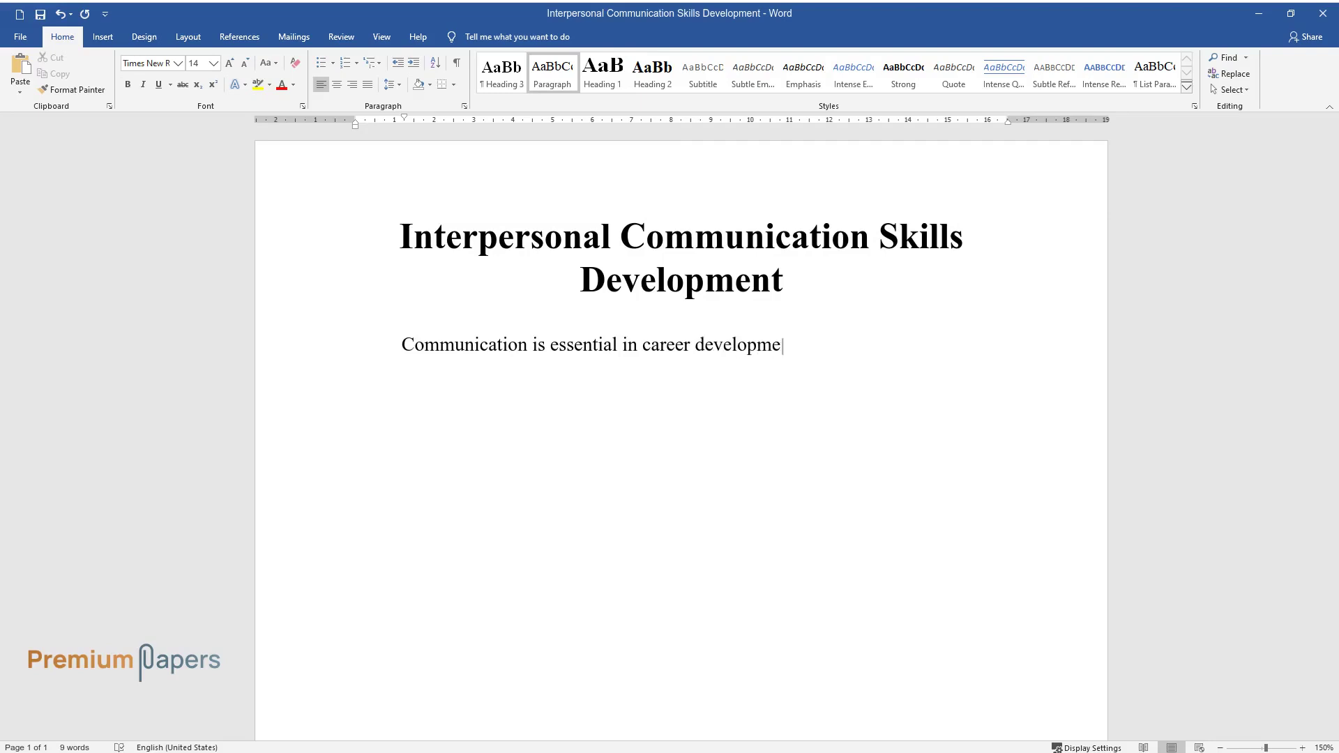
text(nt because it enables an individu)
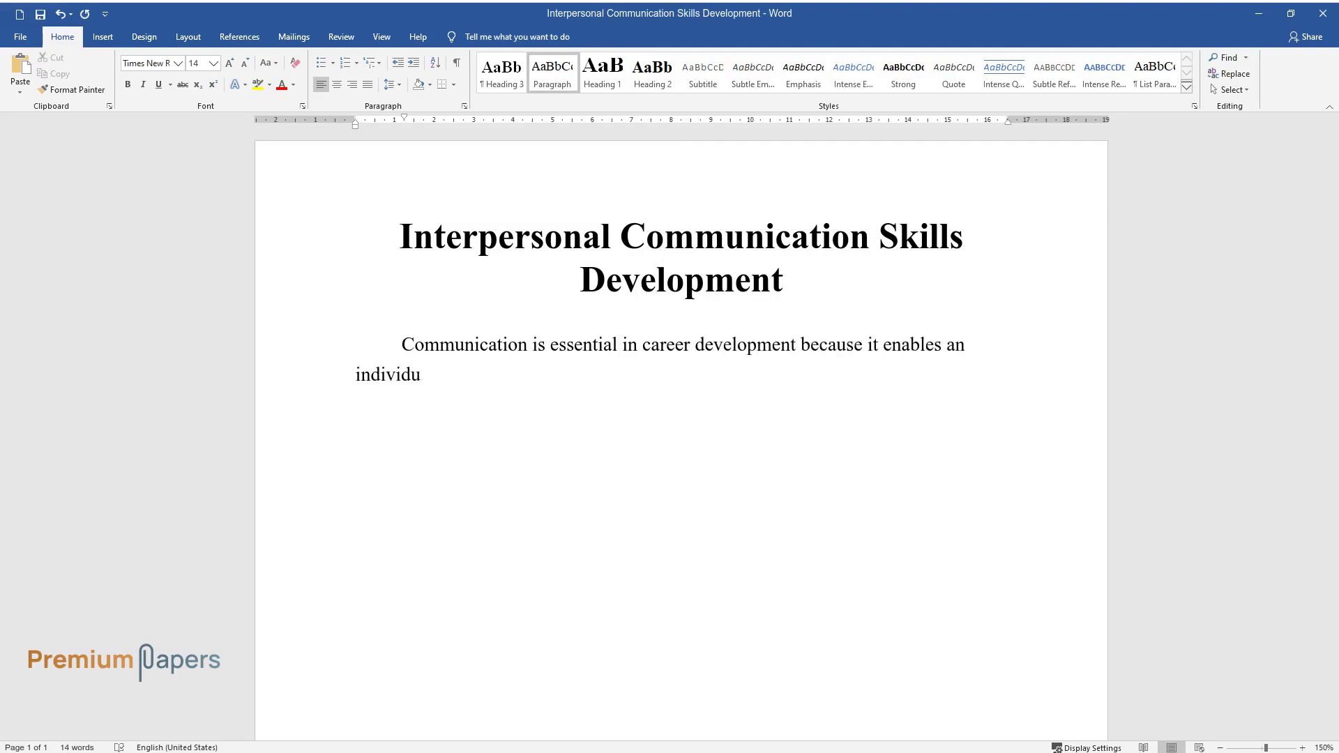
text(al to interact and interrelate wi)
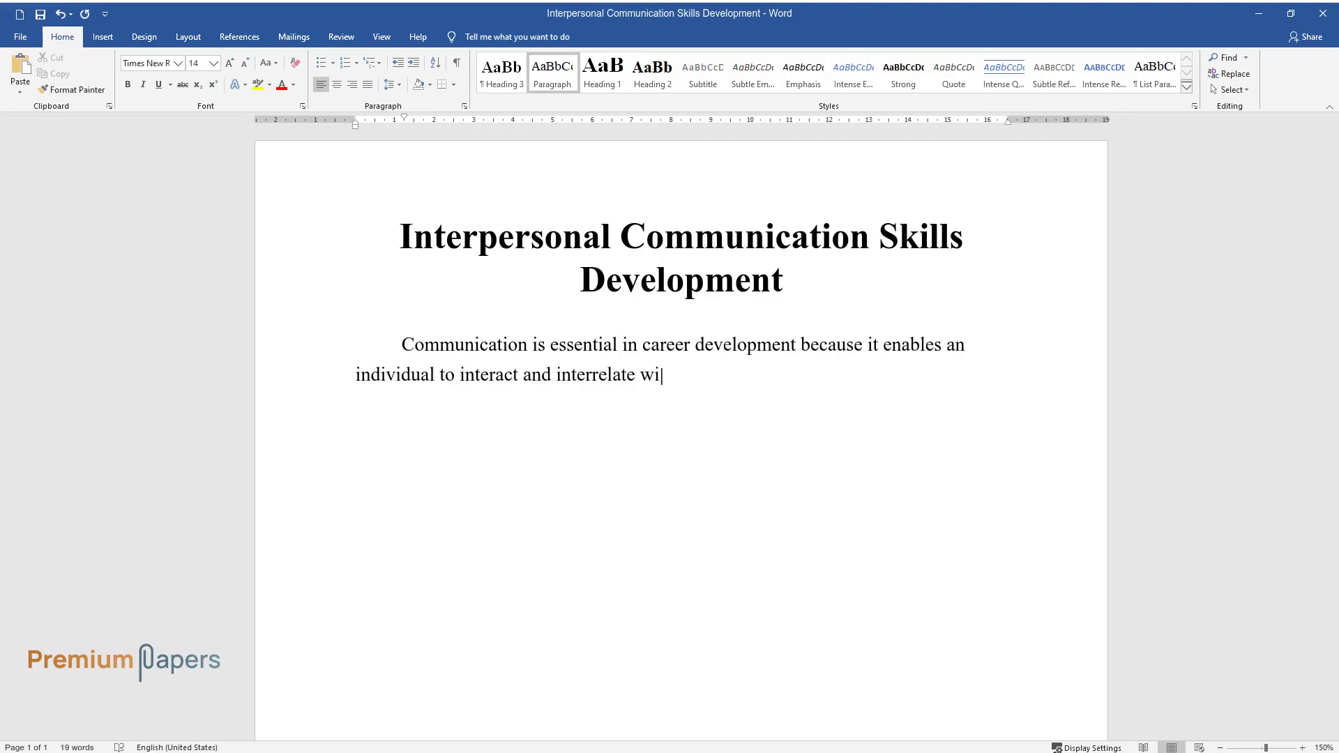
text(th others effectively. Without com)
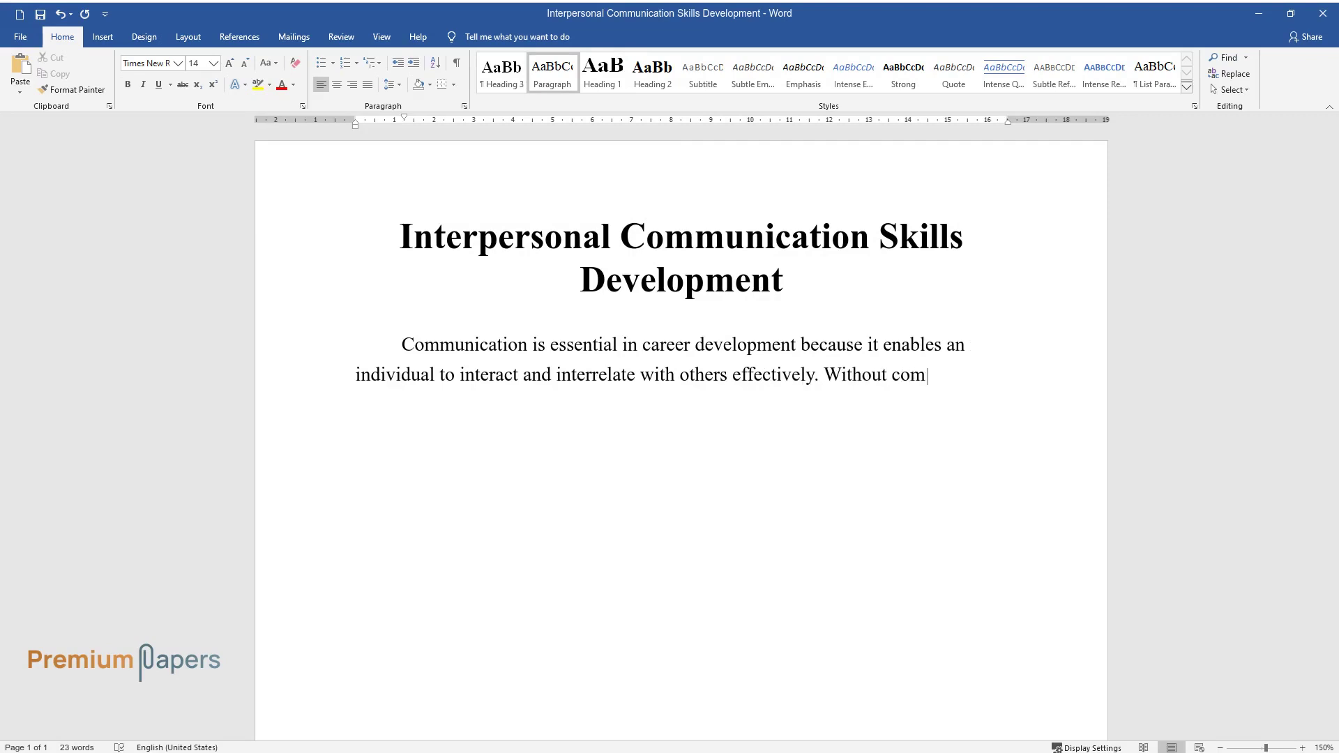
text(munication, it would be difficult)
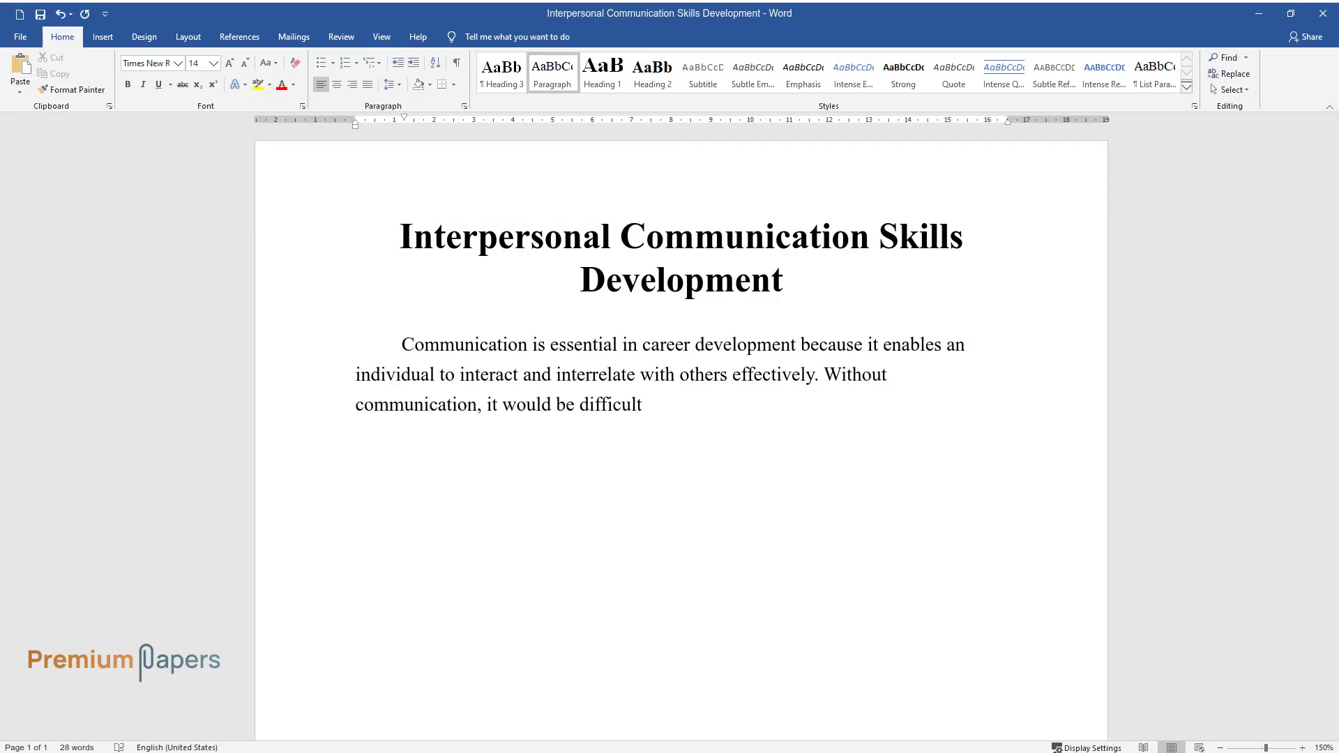
text( for professionals to collect imp)
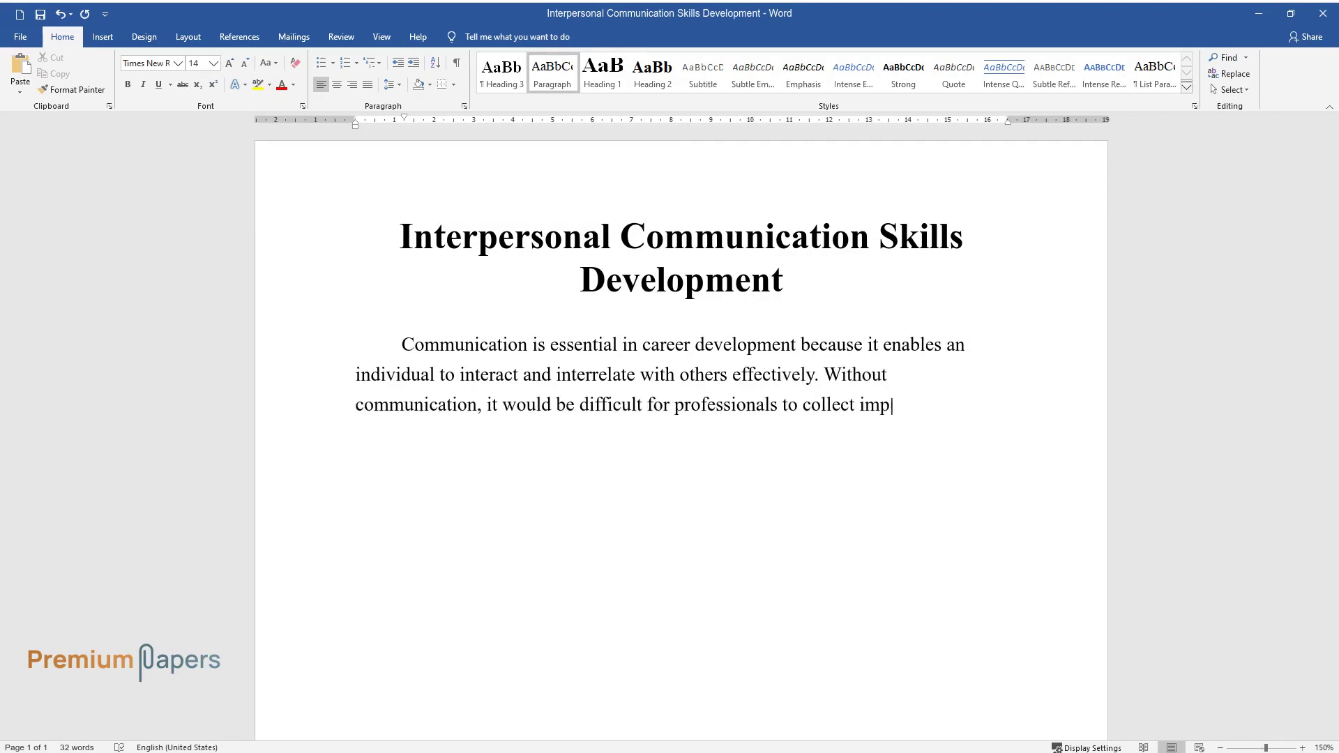
text(ortant information and relay it to relevant authorities or other co)
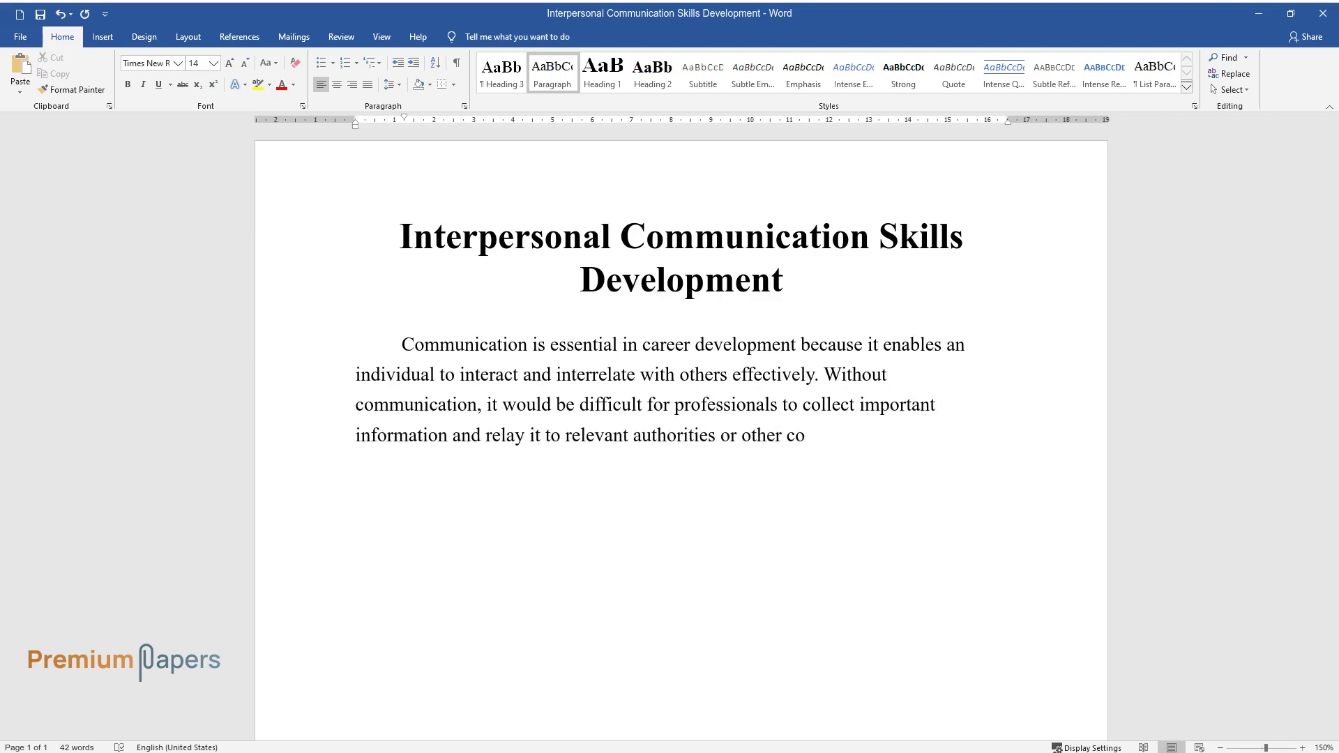
text(ncerned persons. For effective co)
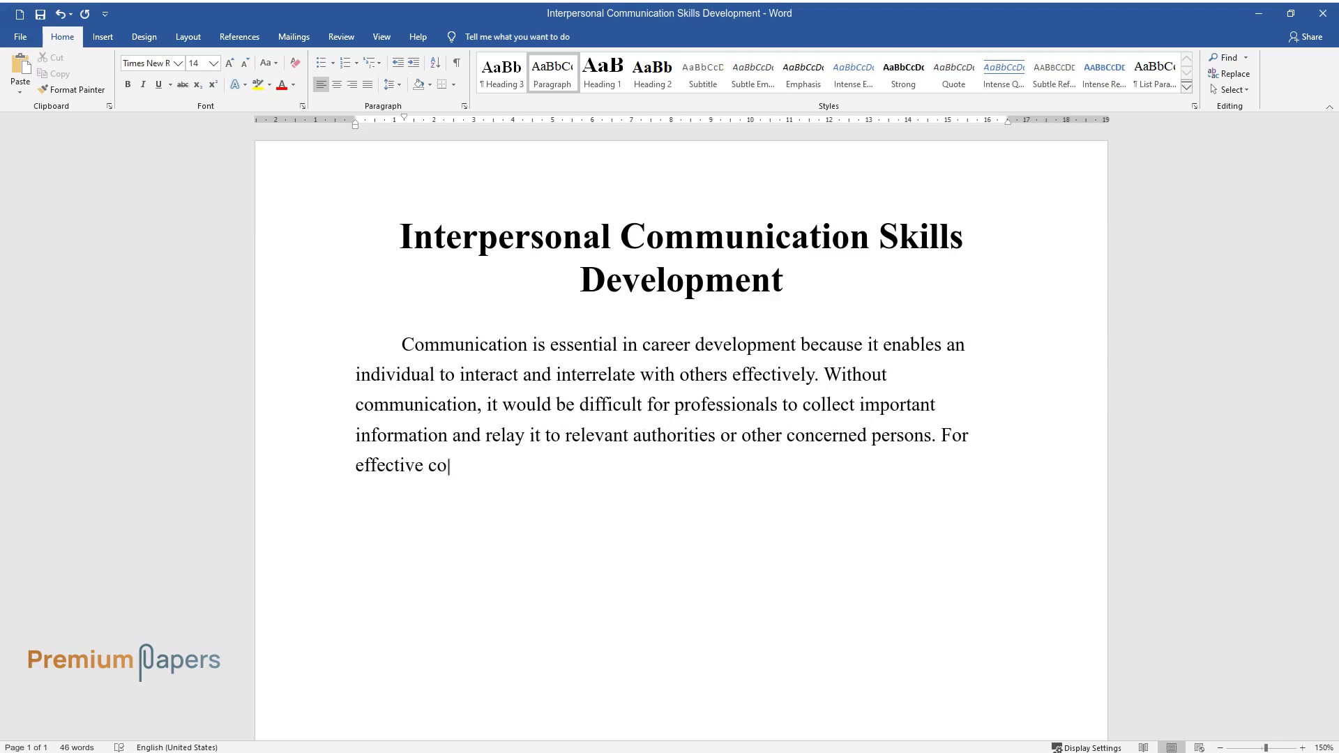
text(mmunication to take place, an indi)
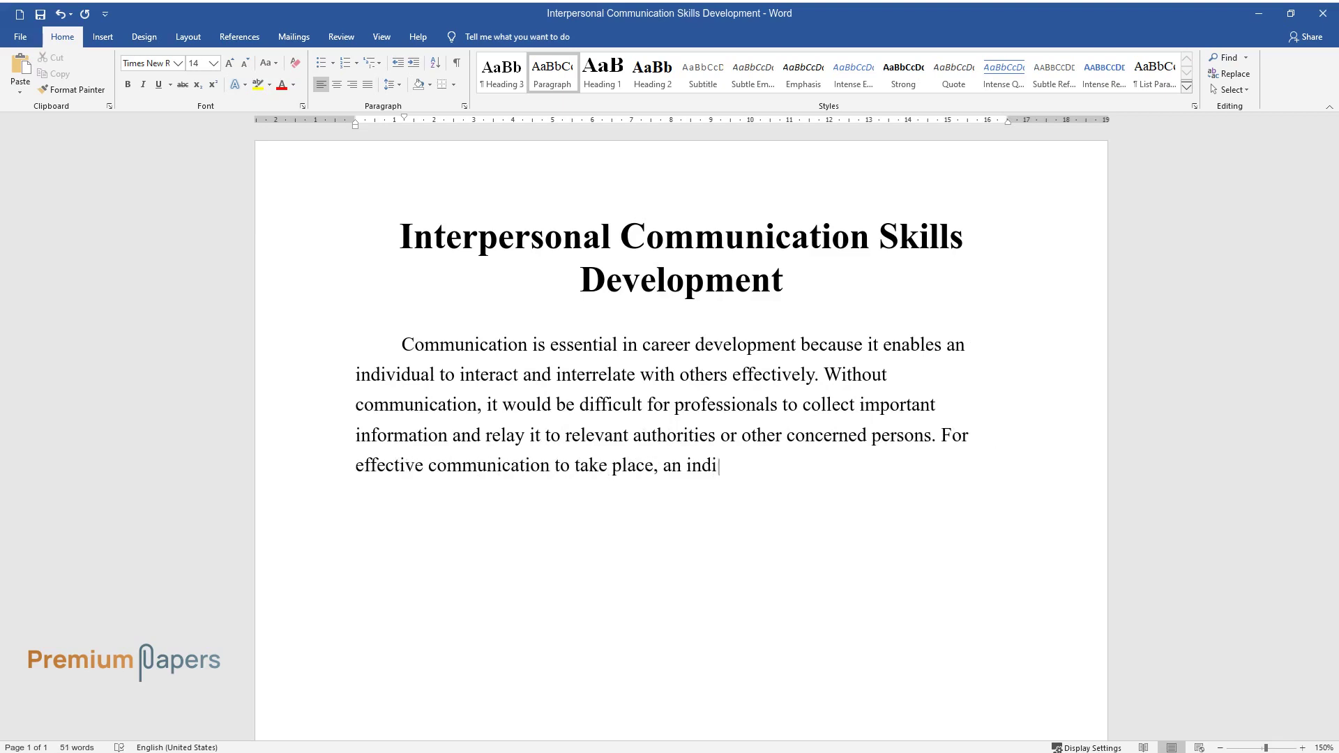
text(vidual has to acquire sufficient)
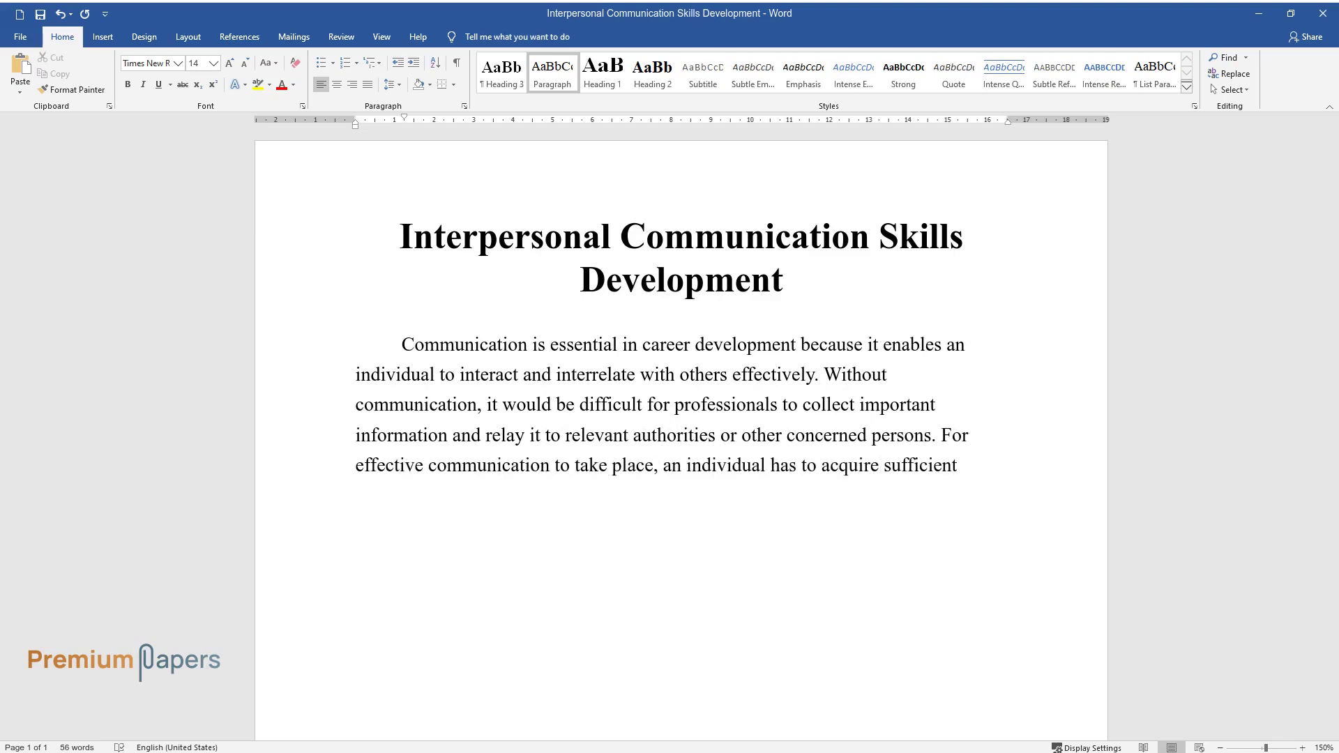
text( training. Several forms of commun)
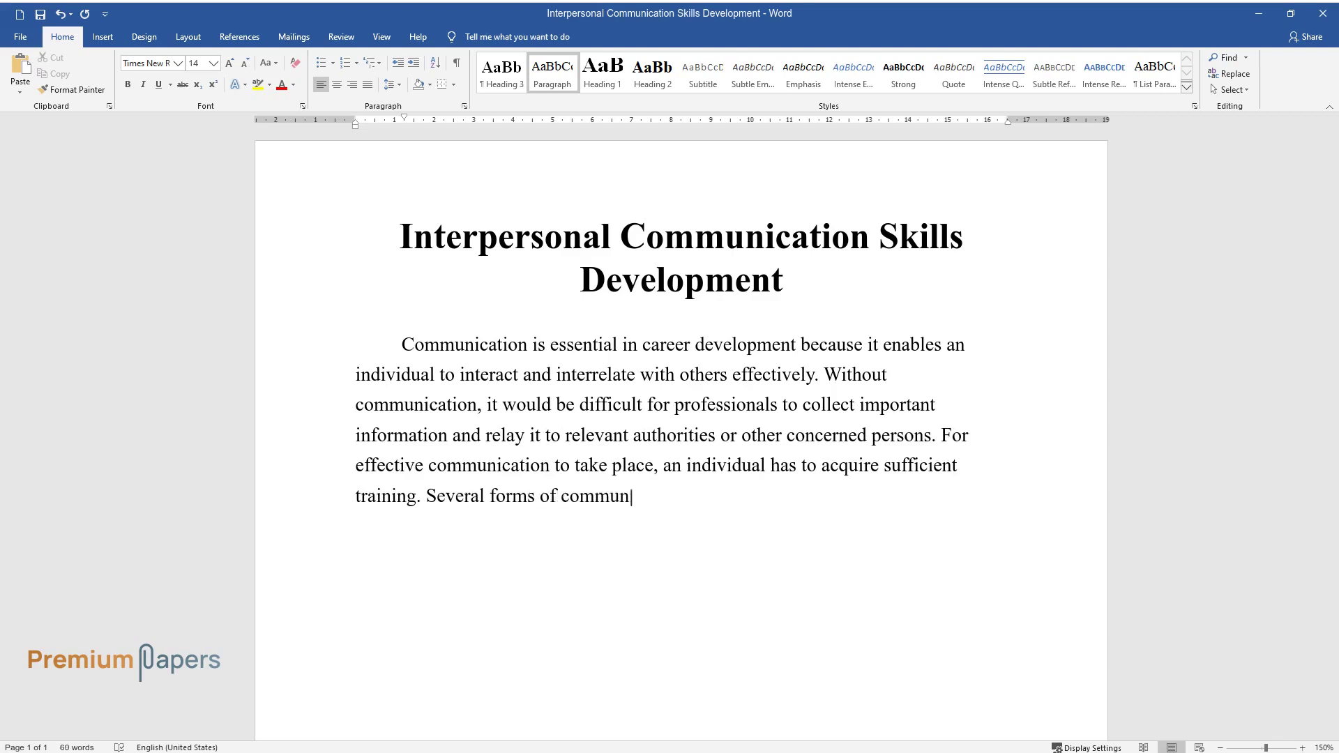
text(ication skills exist, including f)
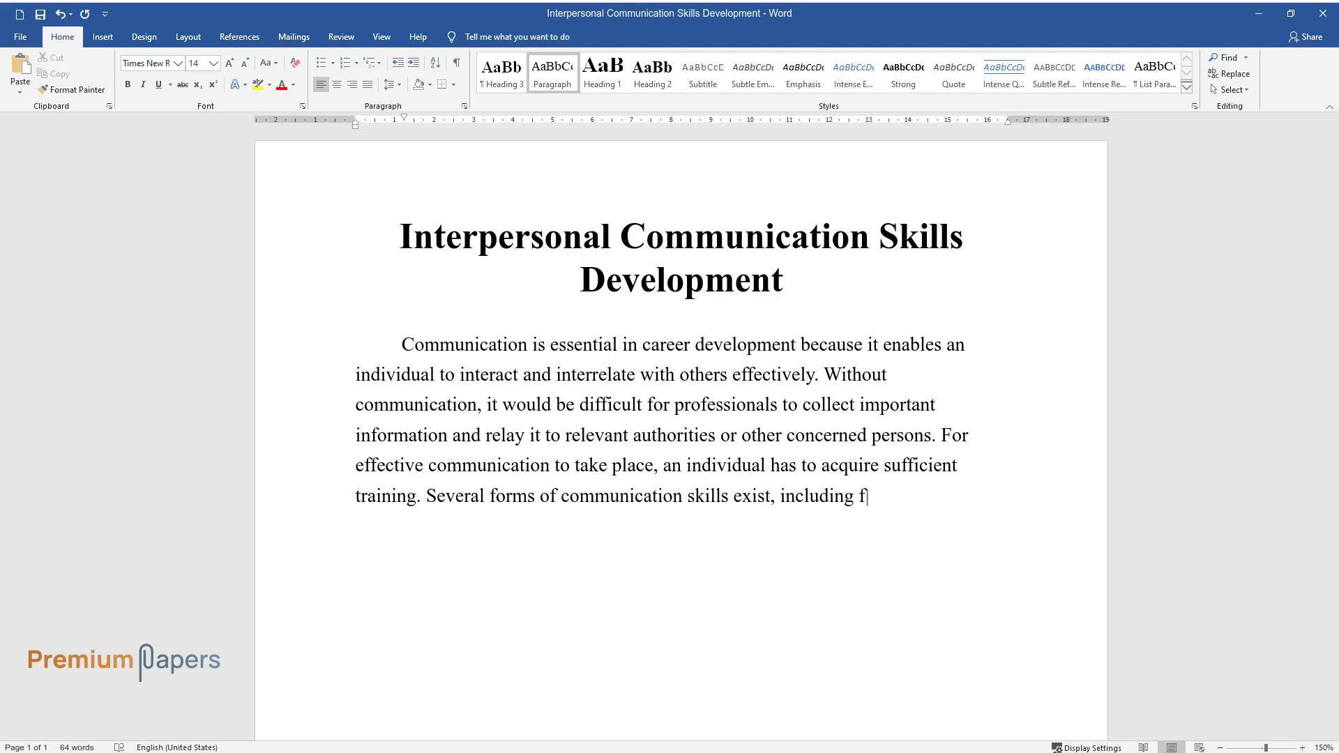
text(ocused interactions, non-verbal co)
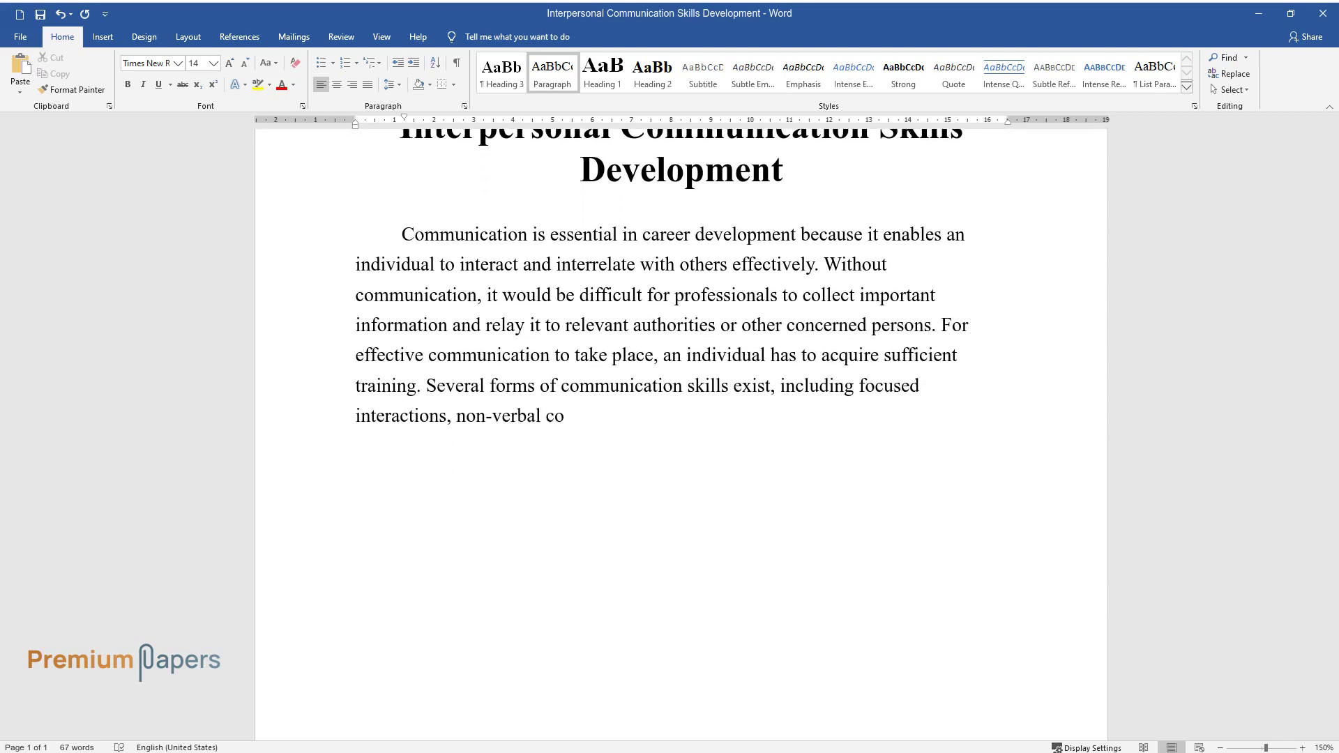
text(mmunication, listening, writing, )
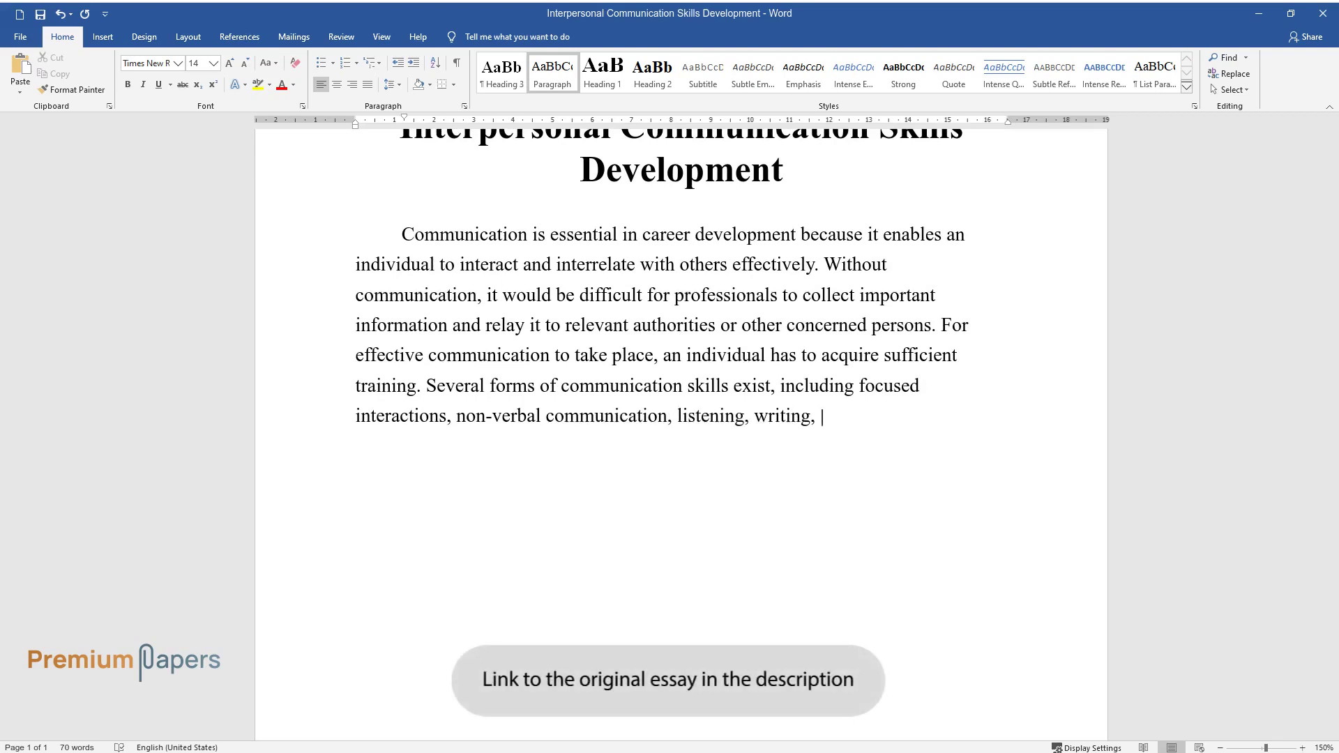
text(intra-personal, and interpersonal )
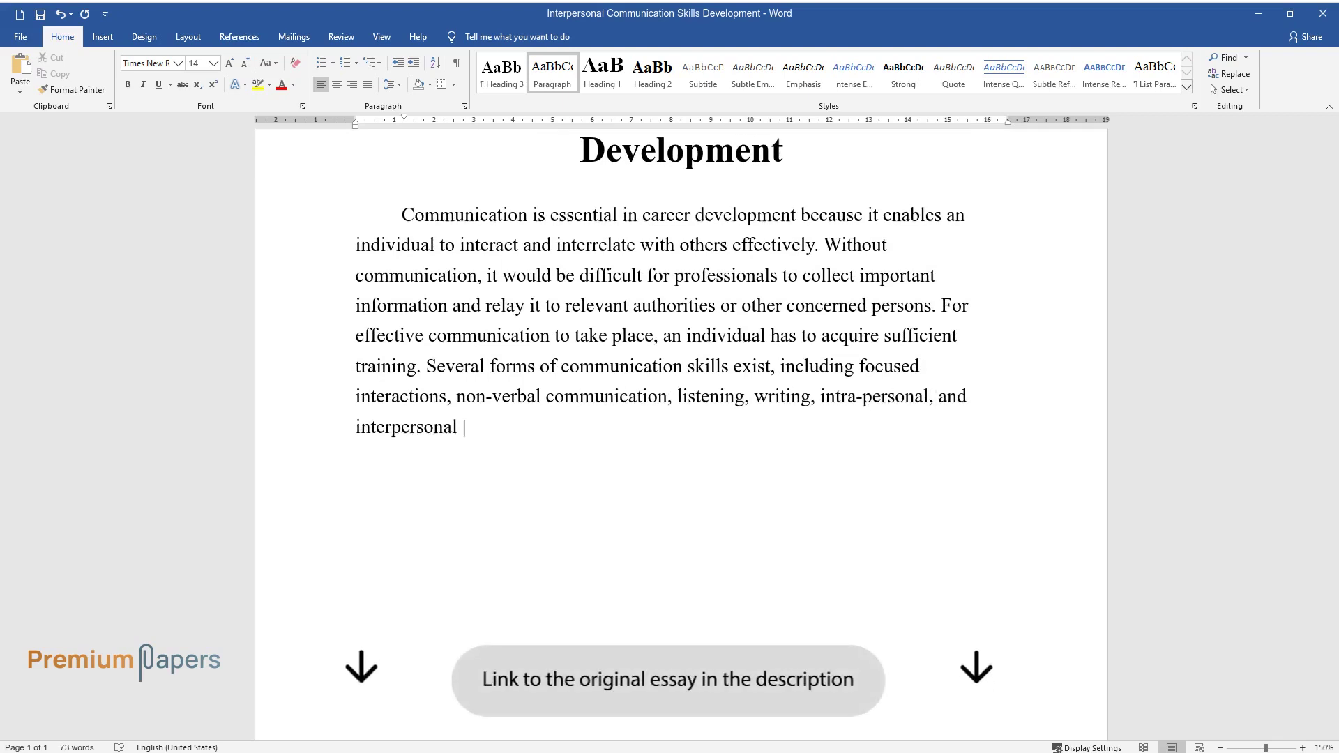
text(communication skills.)
End the opening paragraph after the list of communication skill forms and start a new paragraph
key(Return)
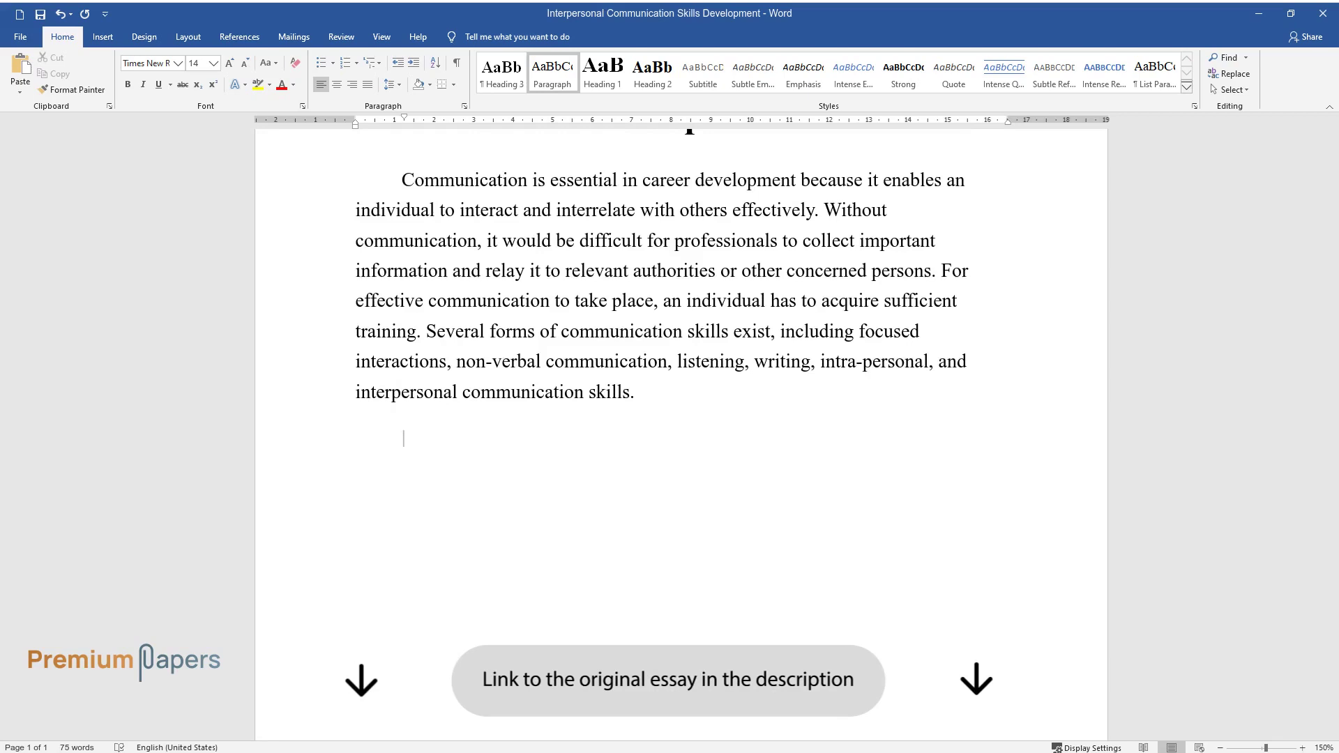
Write the workplace paragraph 'In the workplace, all conditions of communication skills exist...' and end it
text(In the workplace, all )
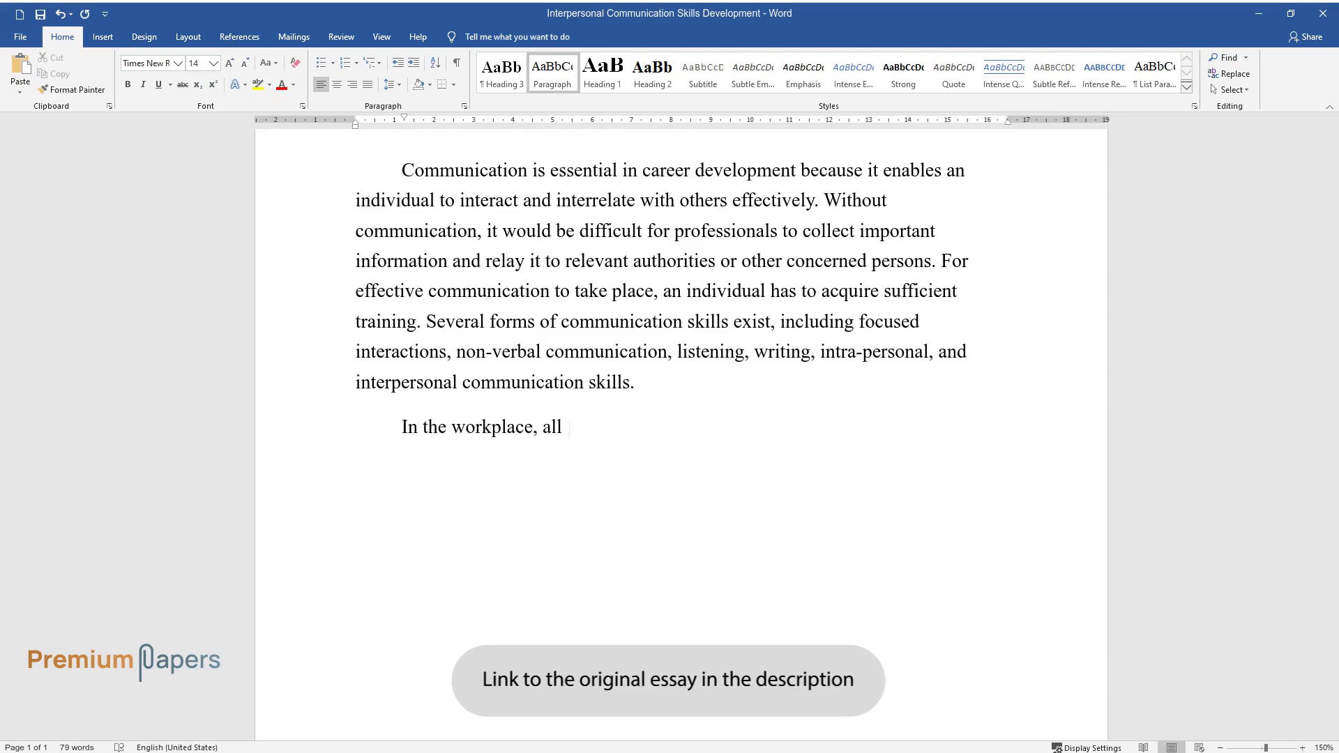
text(conditions of communication skills )
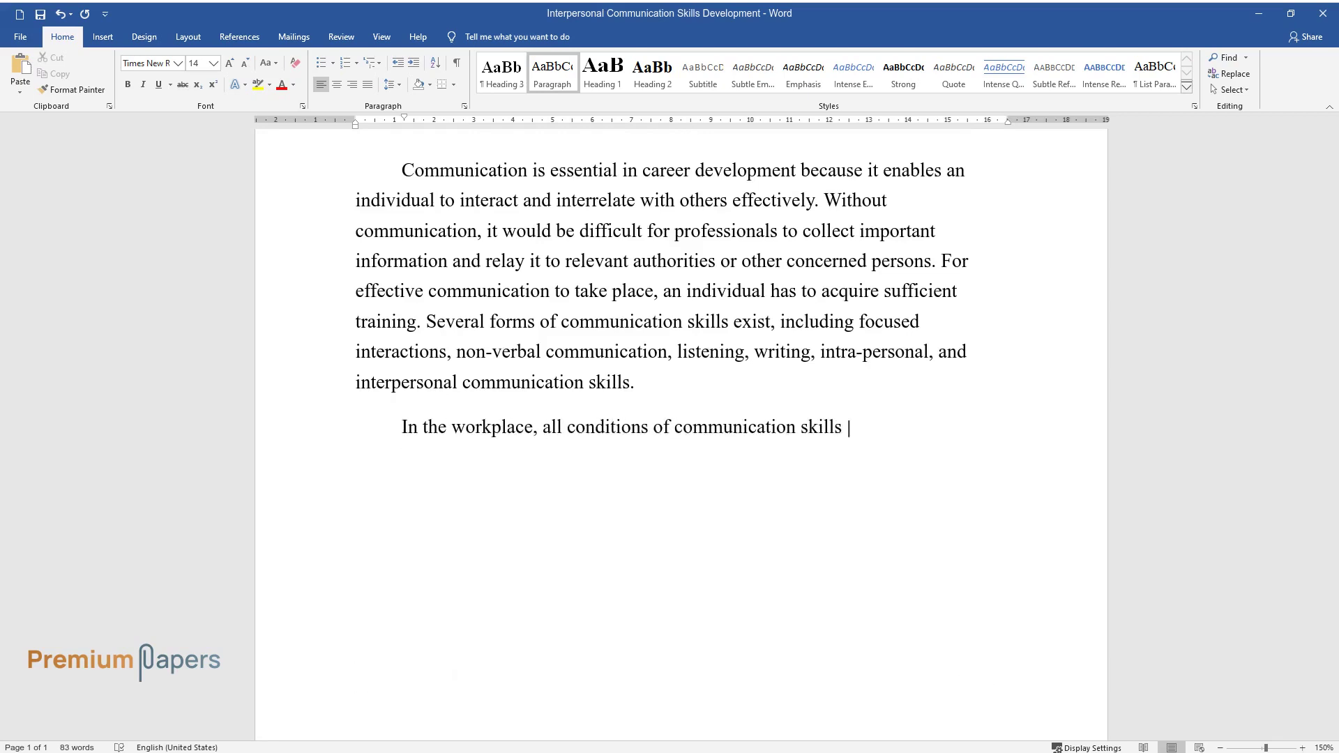
text(exist, and some people are known in )
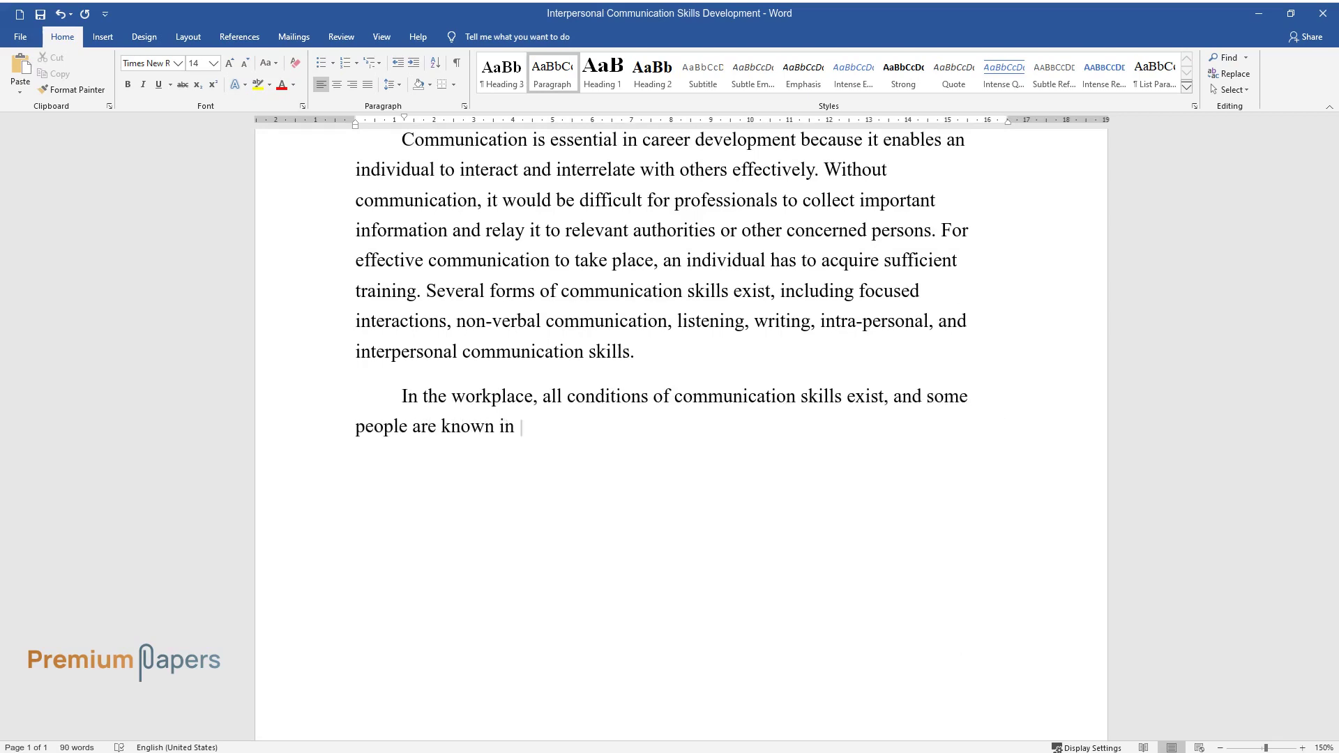
text(either one or two of them, but it i)
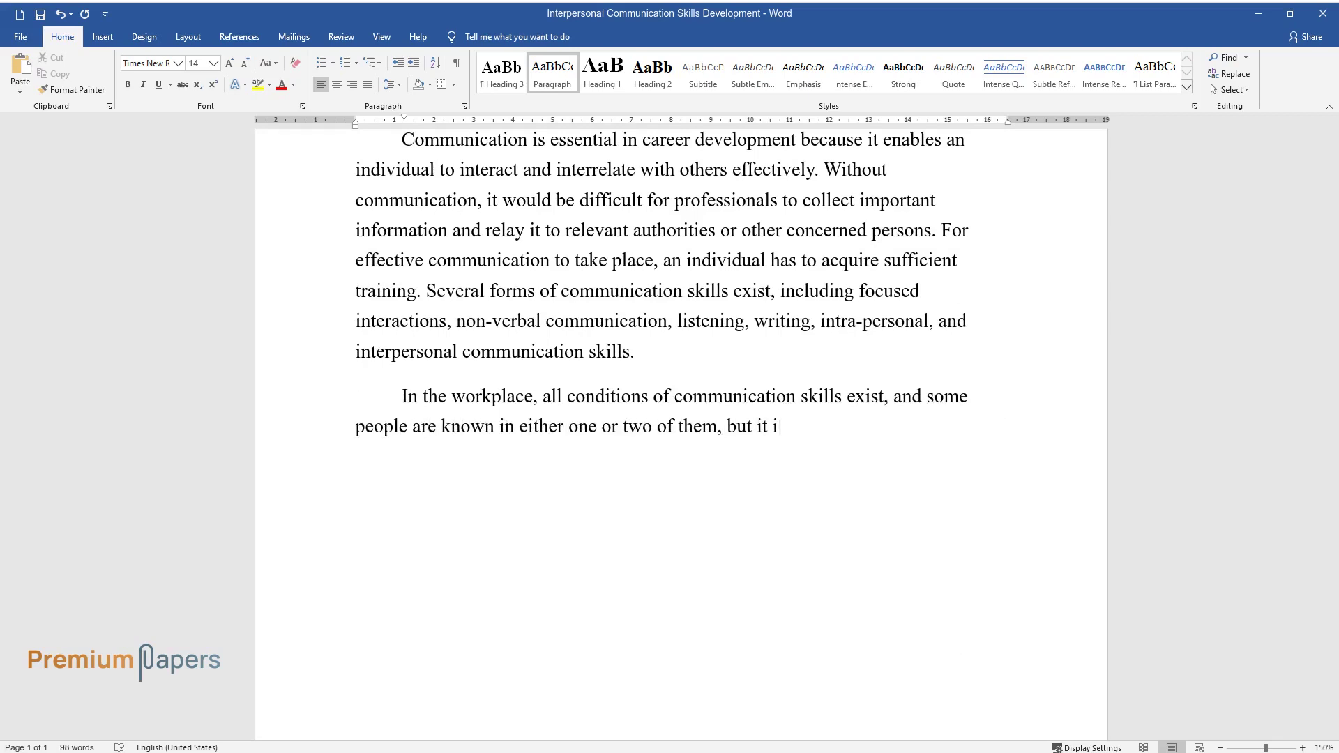
text(s rare for an individual to underst)
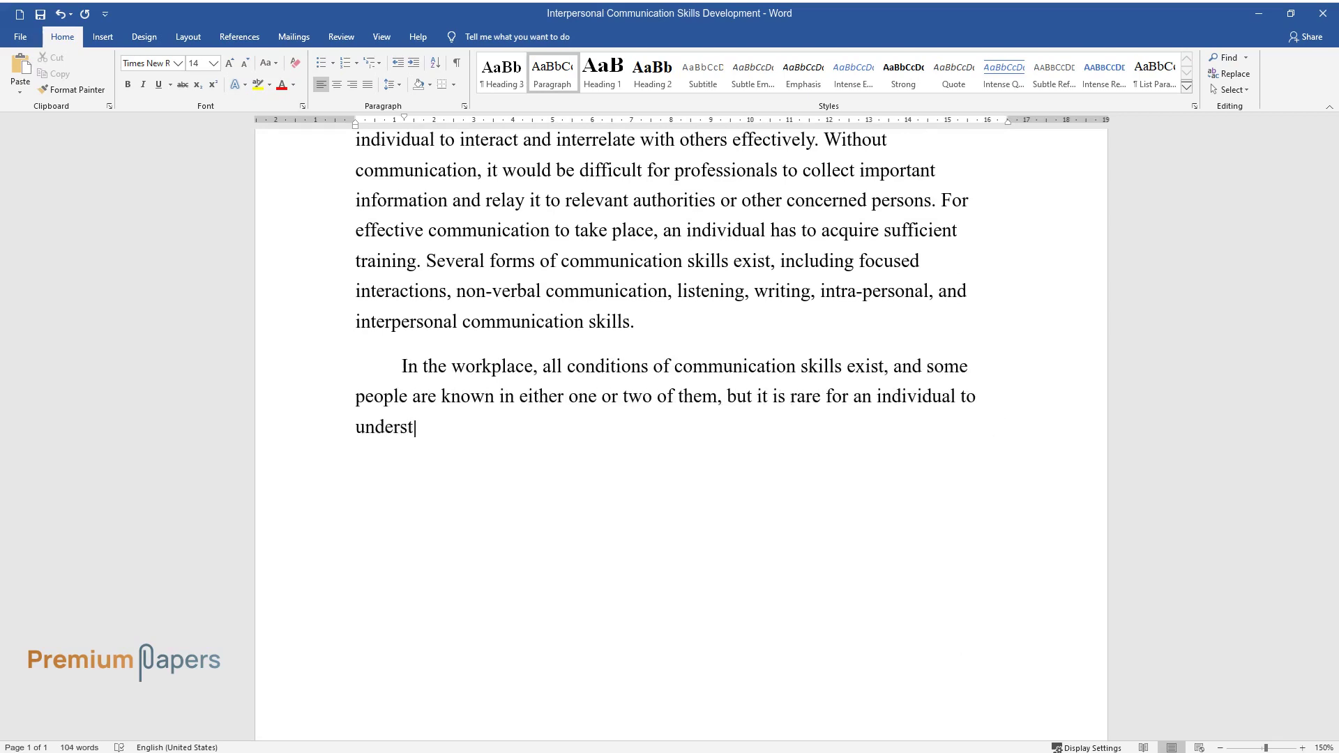
text(and all forms of communication skil)
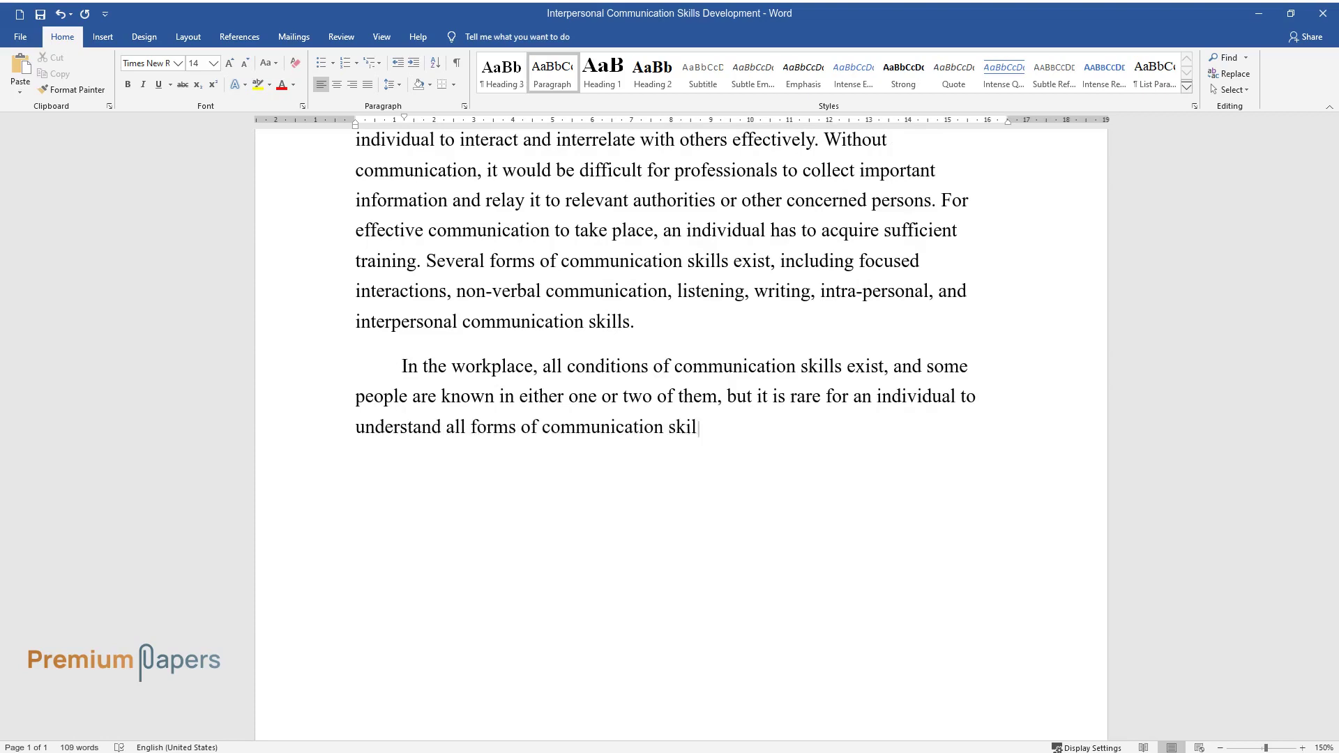
text(ls. In fact, this is the primary r)
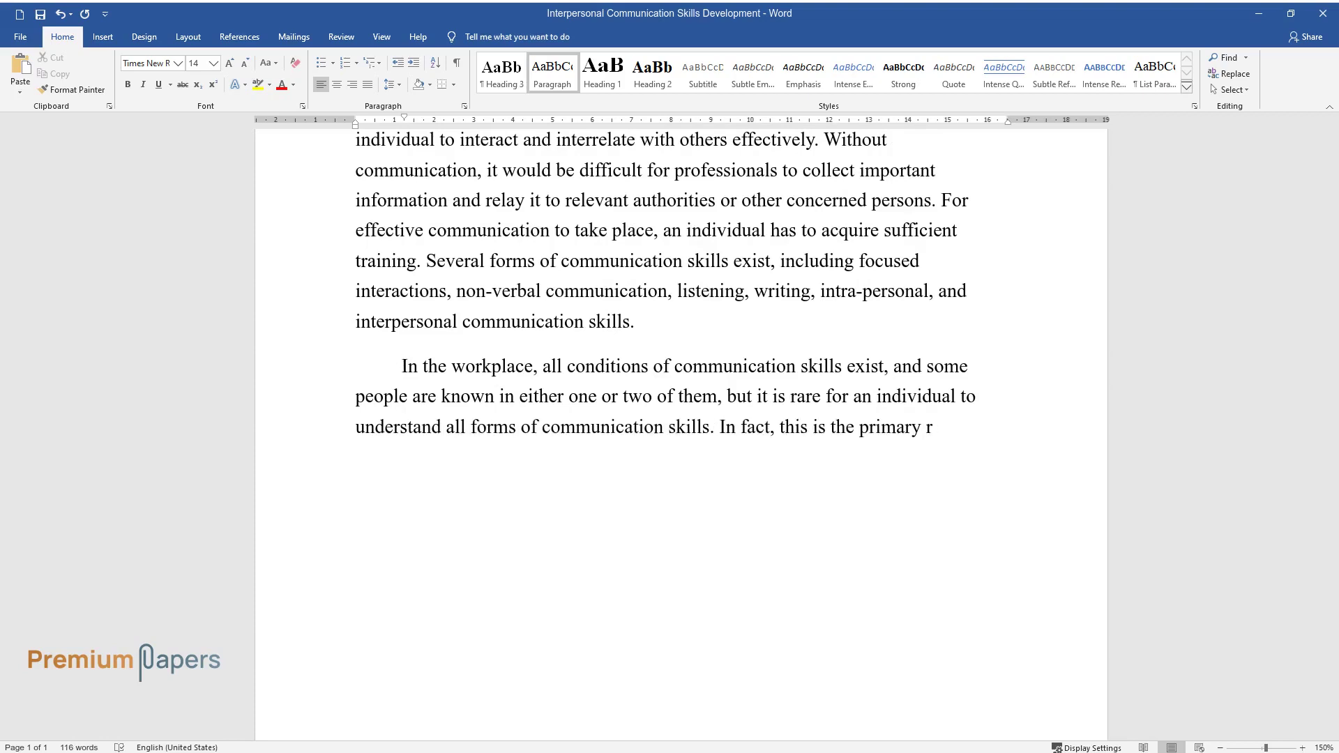
text(eason why human resources will alwa)
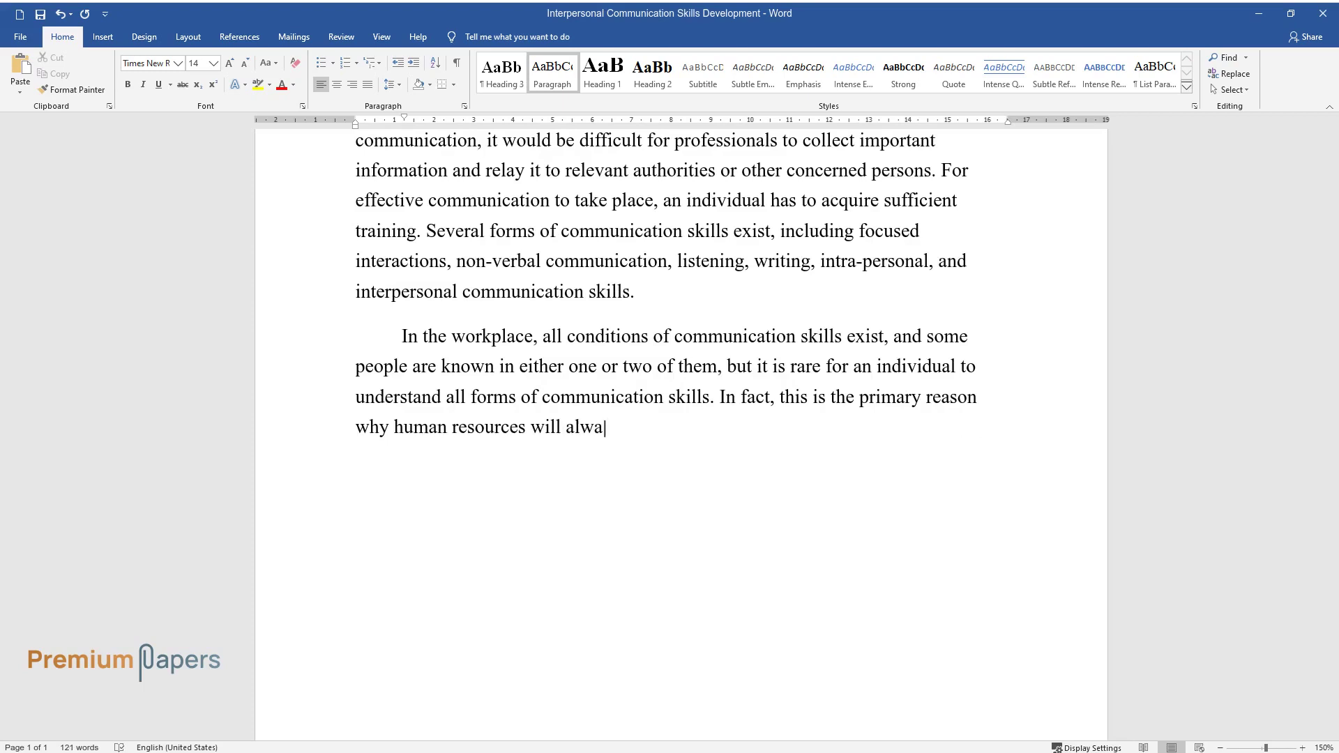
text(ys evaluate these necessary skills b)
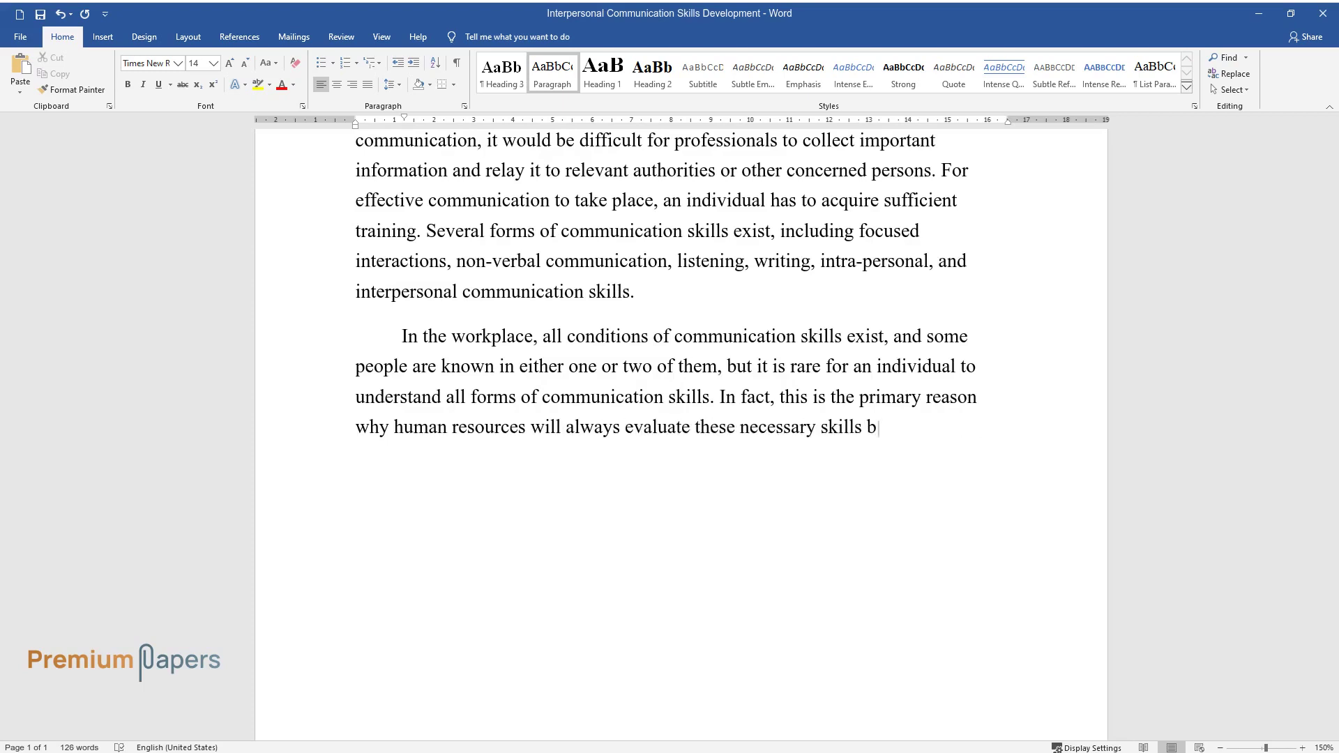
text(efore recruiting. Additionally, emp)
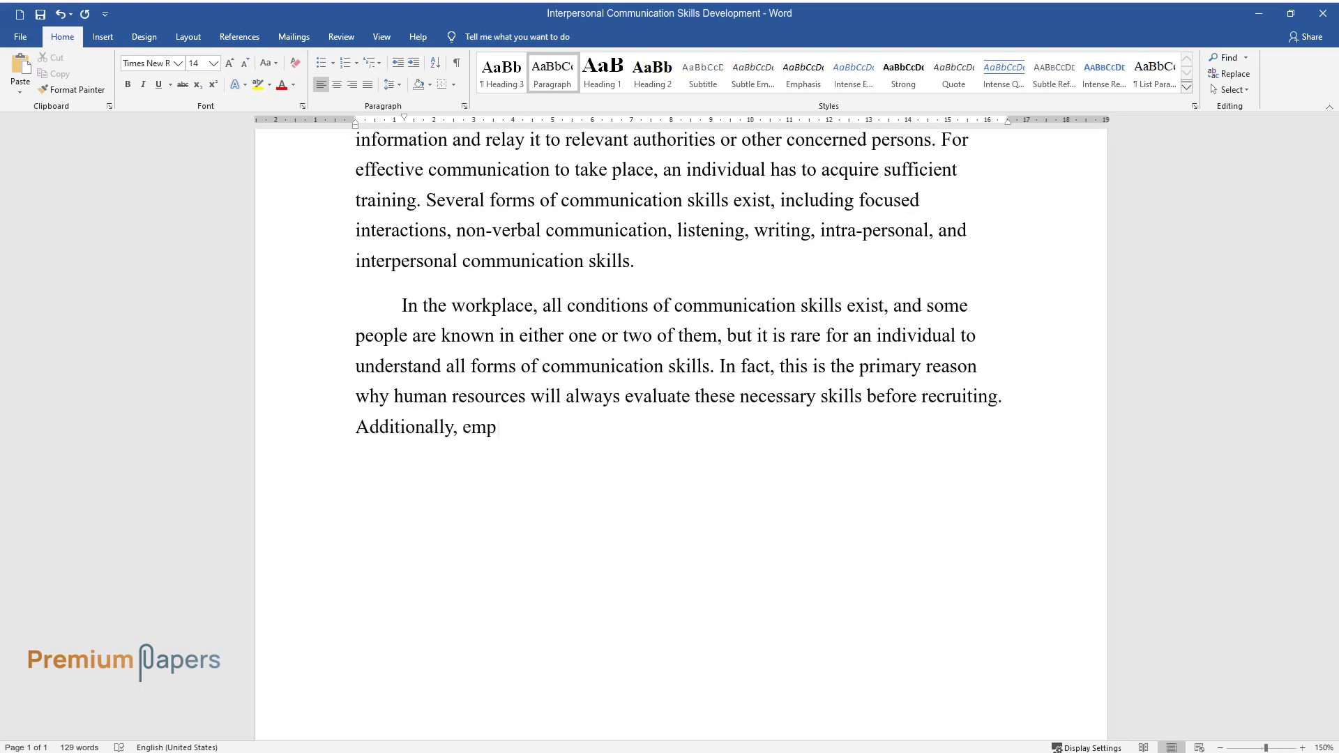
text(loyees are taken to various institu)
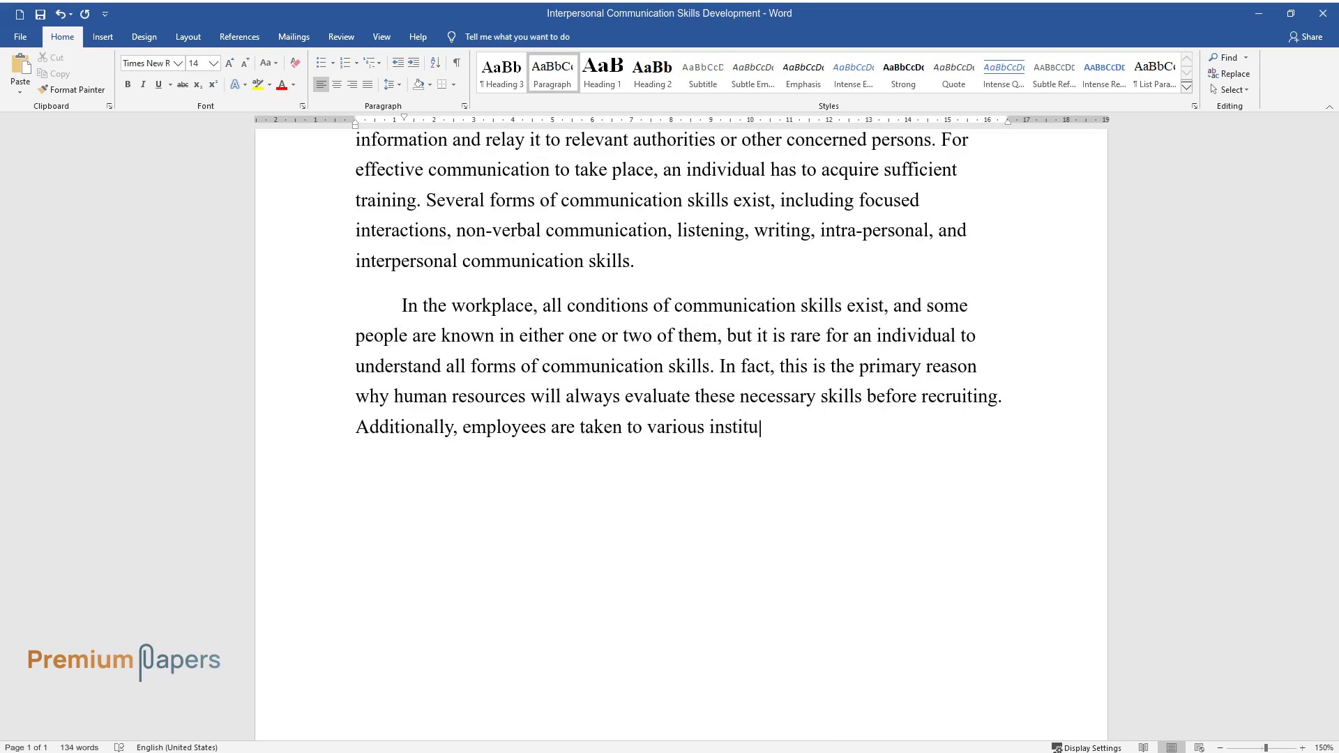
text(tions of high learning to sharpen t)
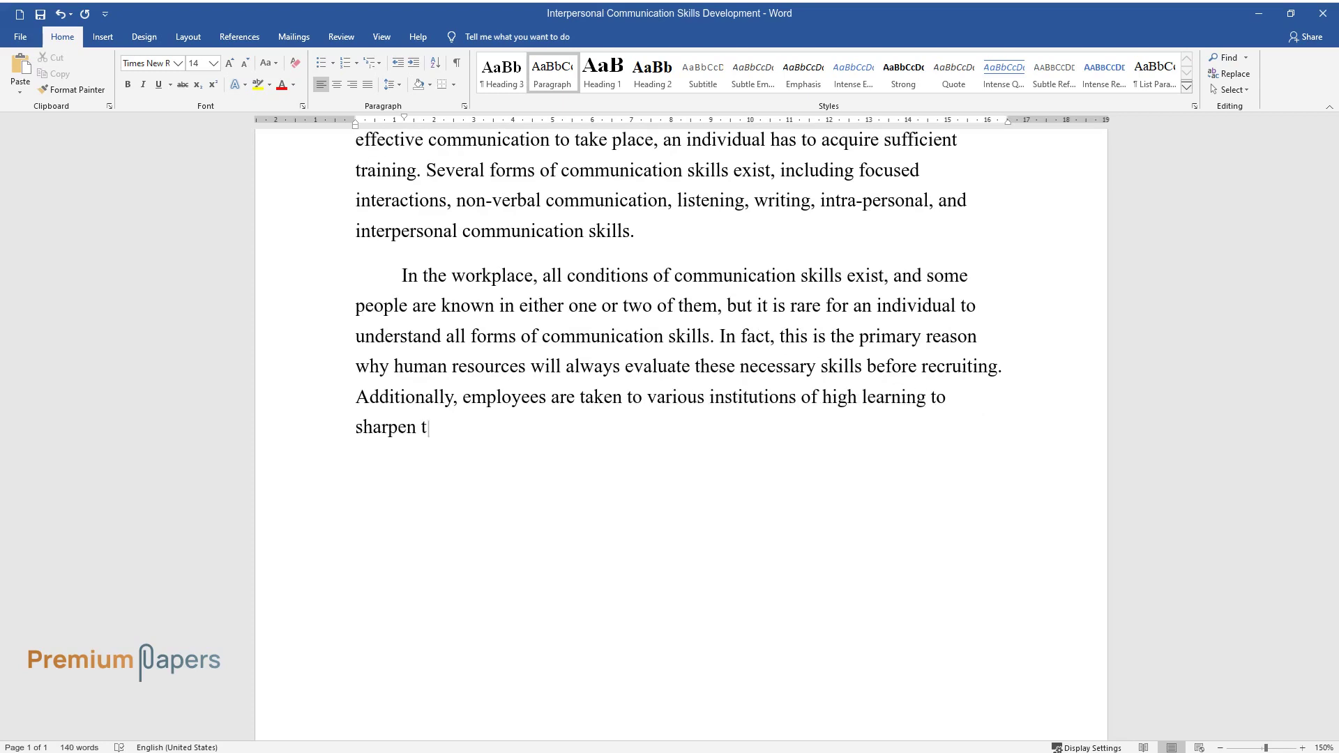
text(heir communication skills because t)
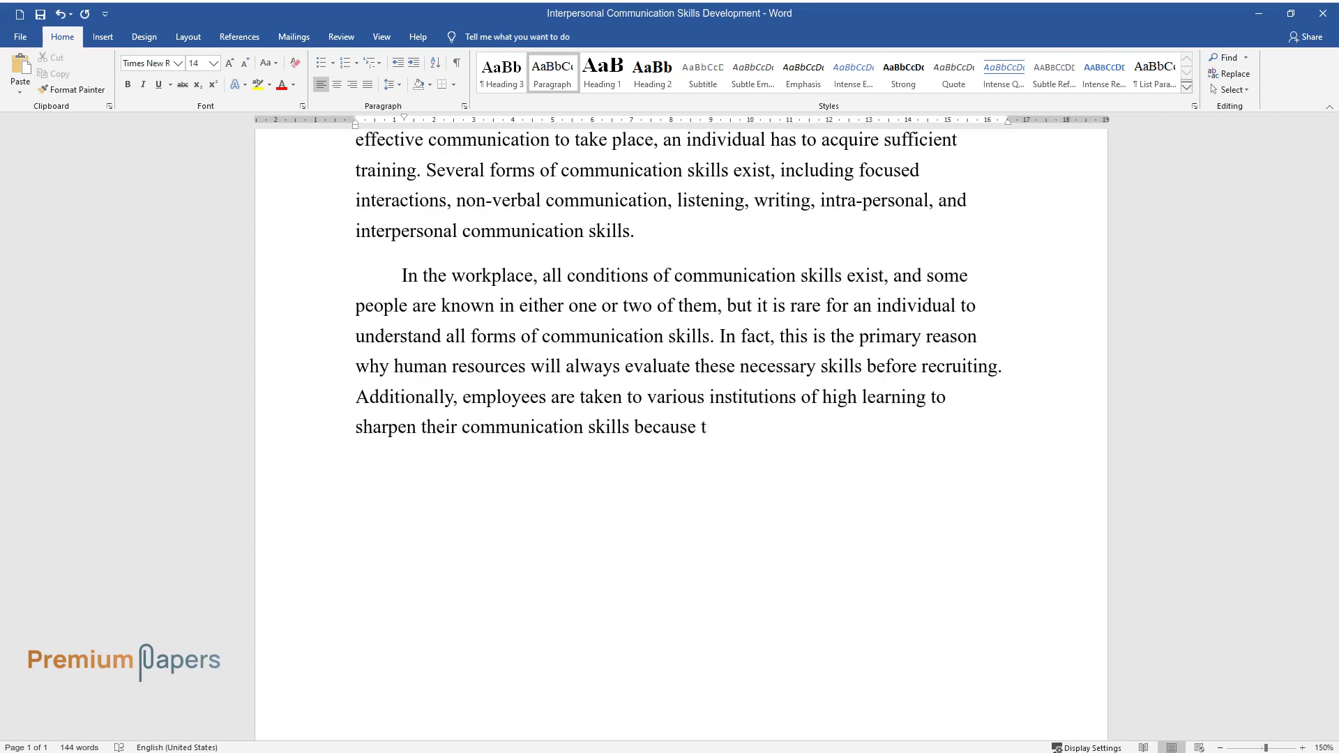
text(heir importance cannot be disputed i)
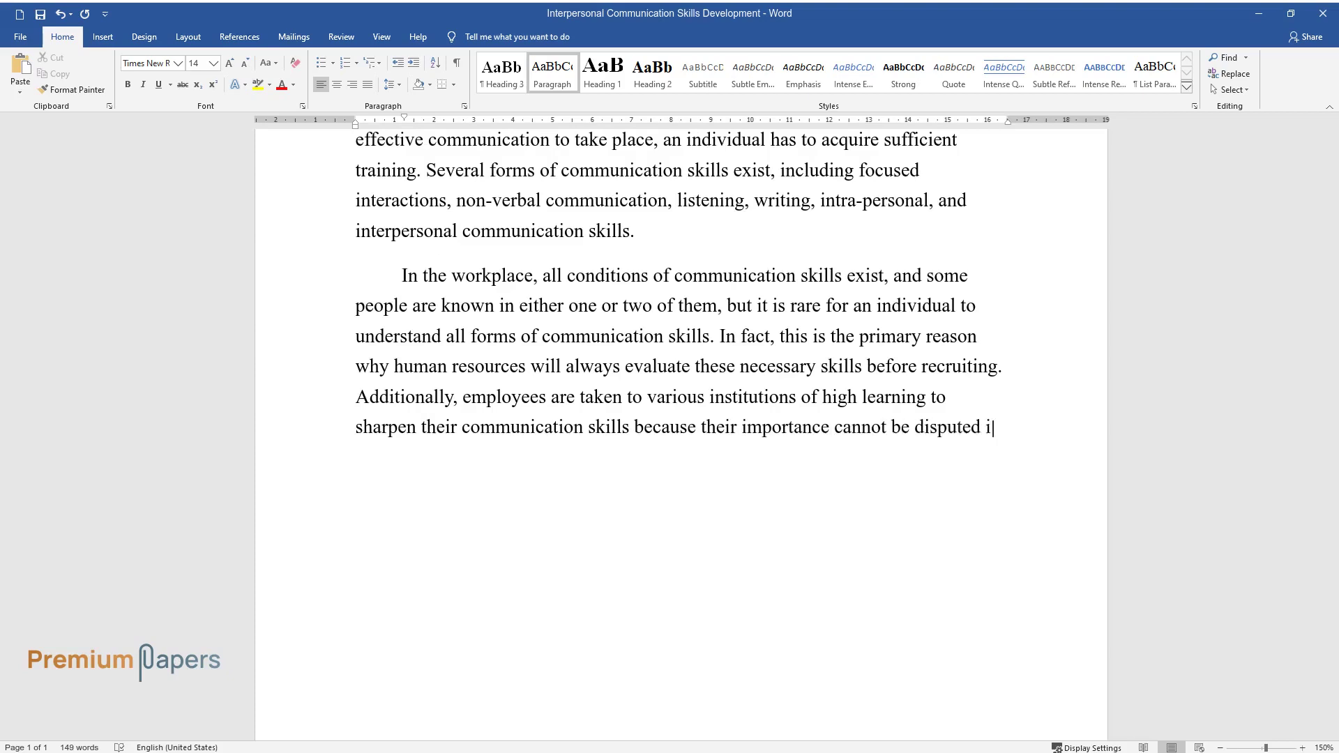
text(n the organization.)
key(Return)
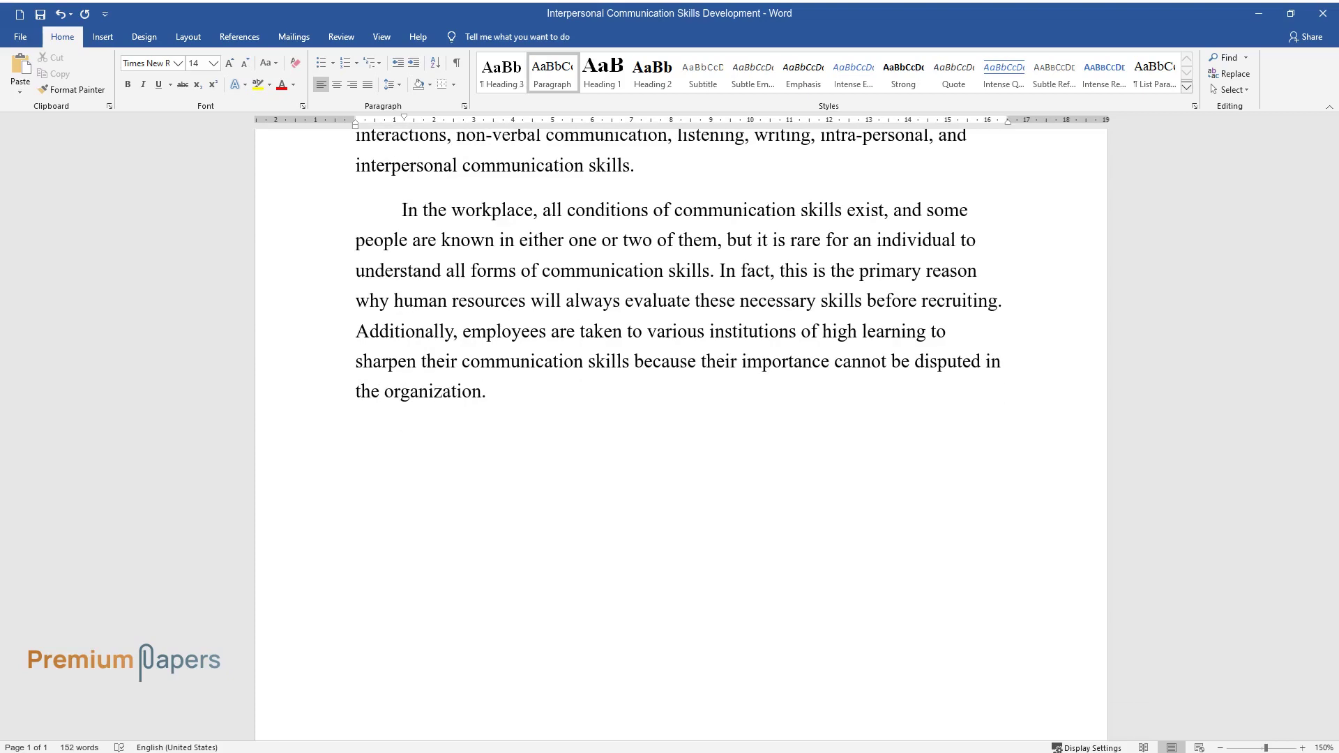
Write the interpersonal communication paragraph ending 'British and American cultures.' and start another paragraph
text(In my case, the most critical )
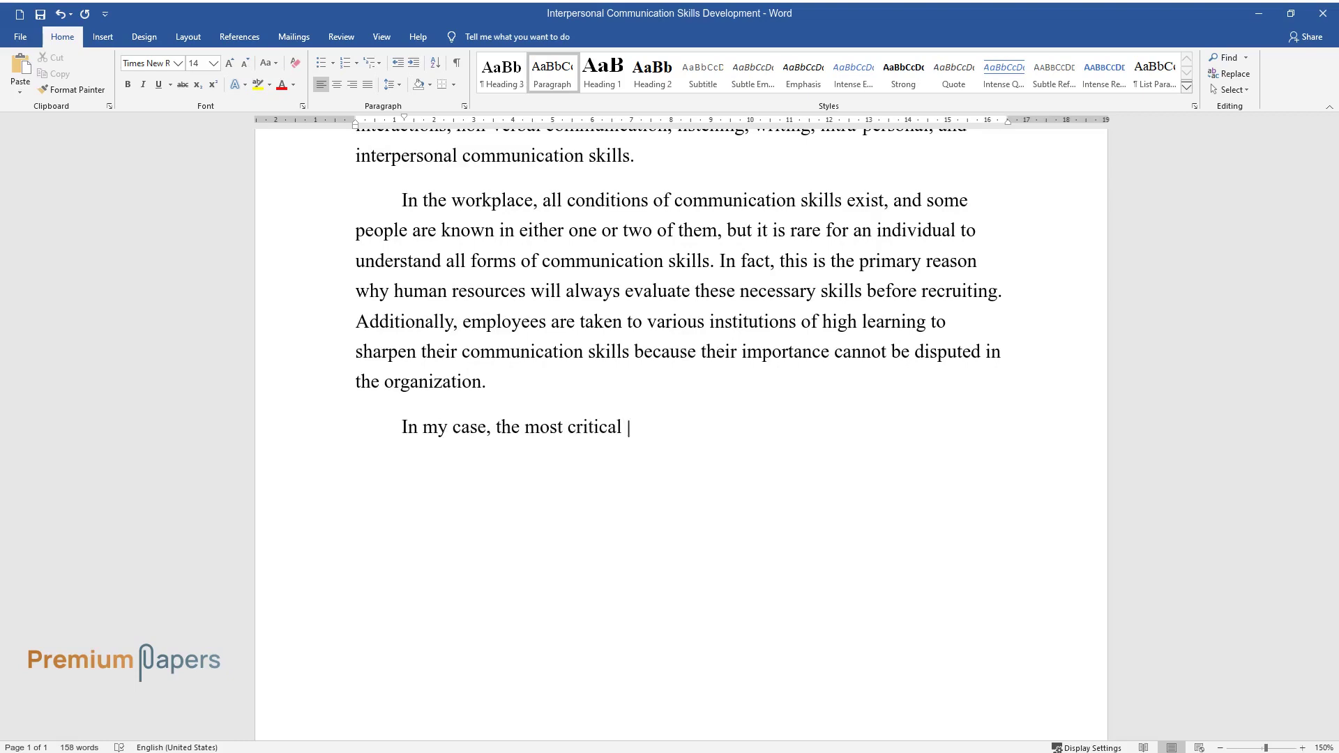
text(communication skill is interpersona)
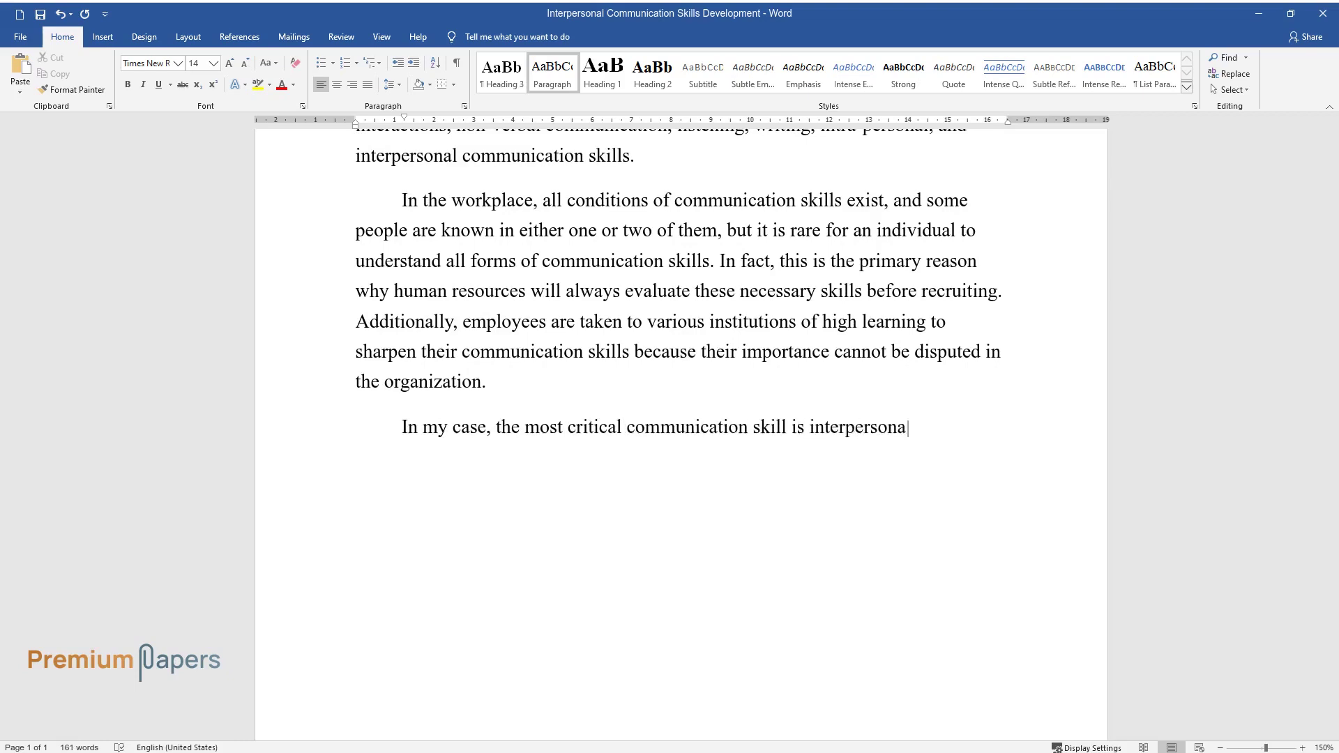
text(l communication because it enhances)
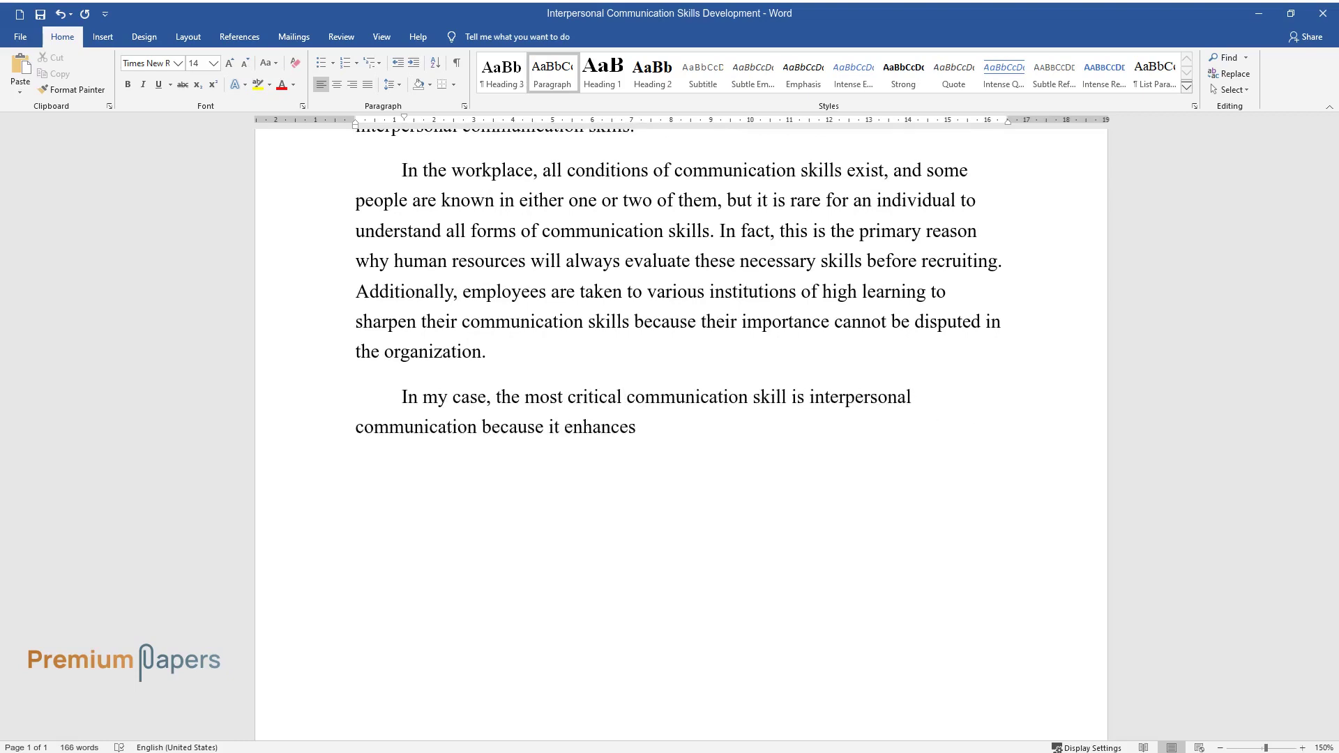
text( understanding and practical proble)
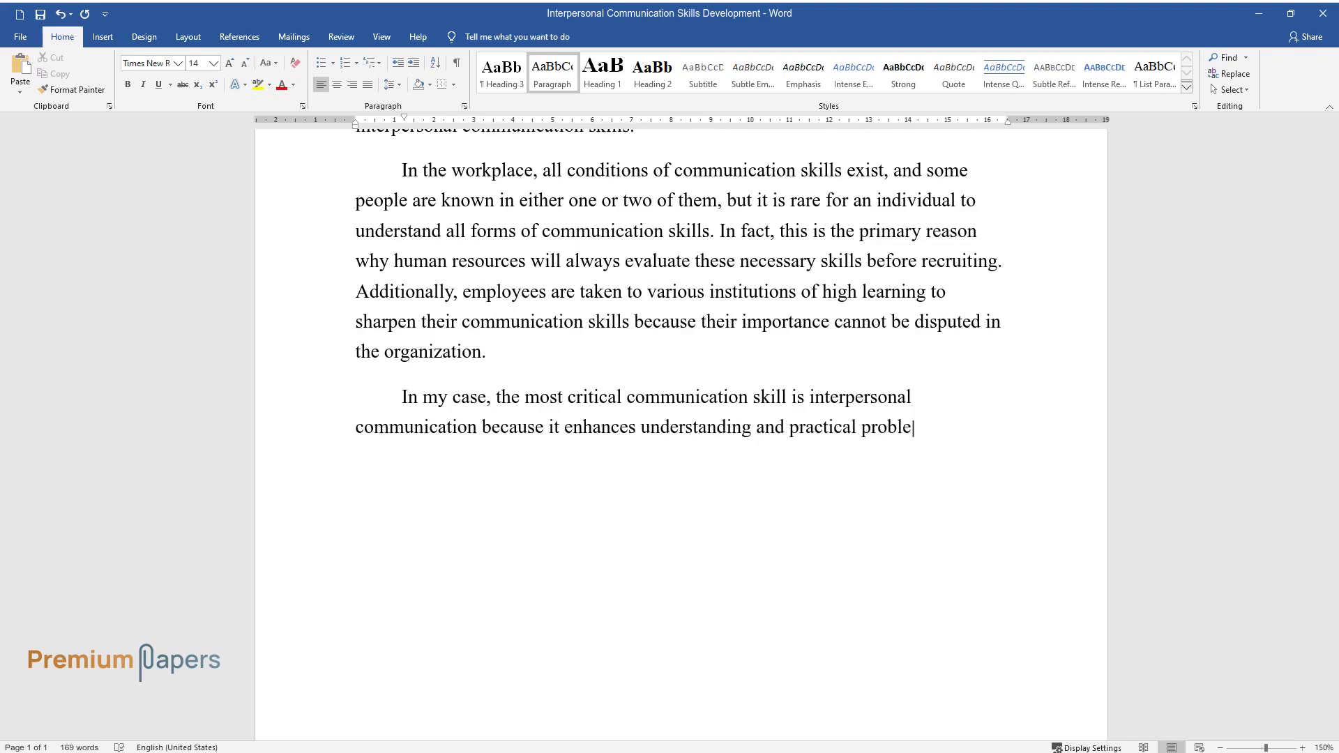
text(m-solving. Once two or three people)
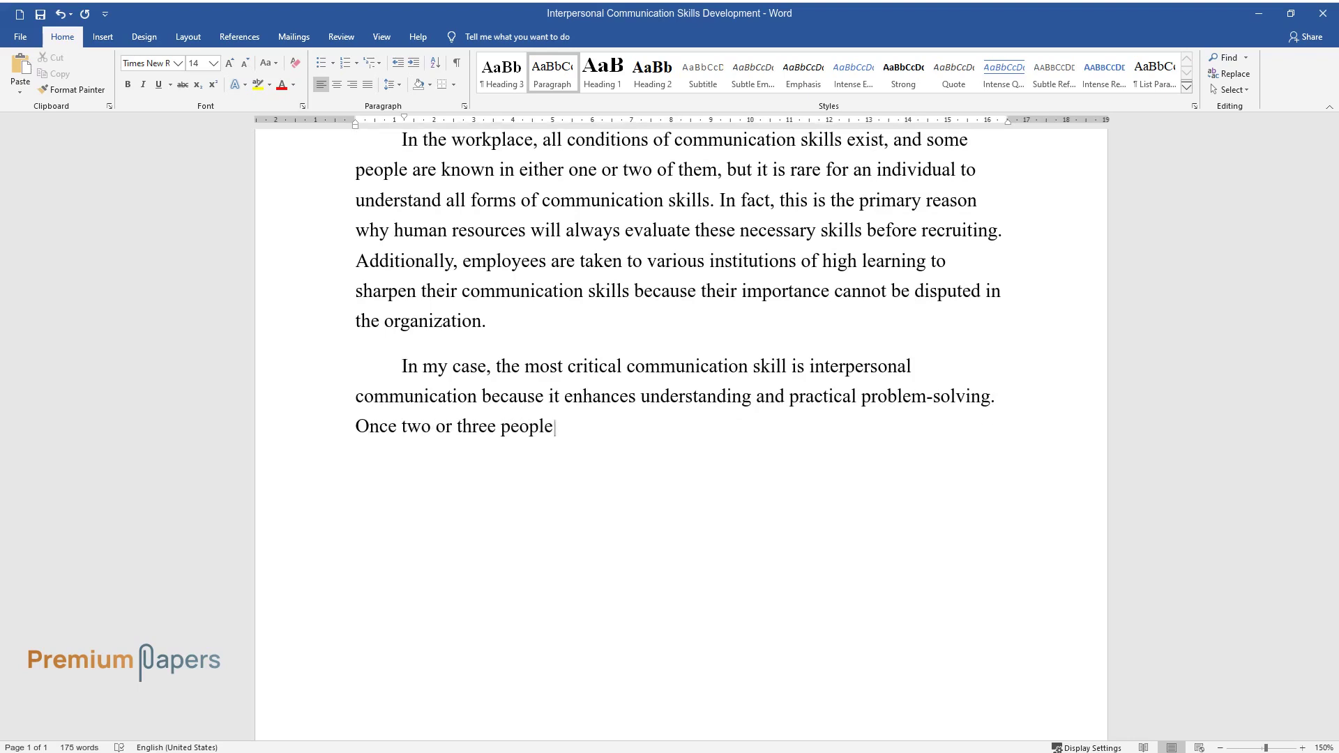
text( can enter into a discussion and ag)
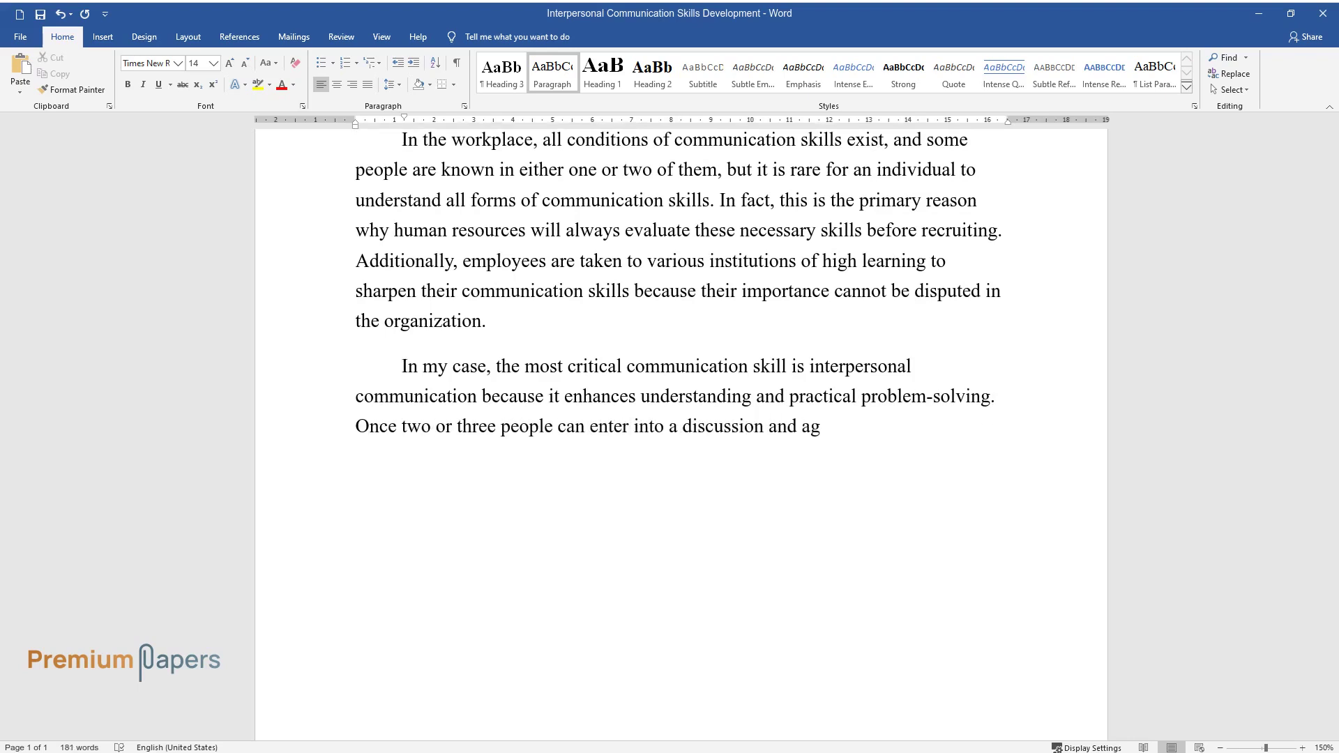
text(ree to solve the outstanding issues)
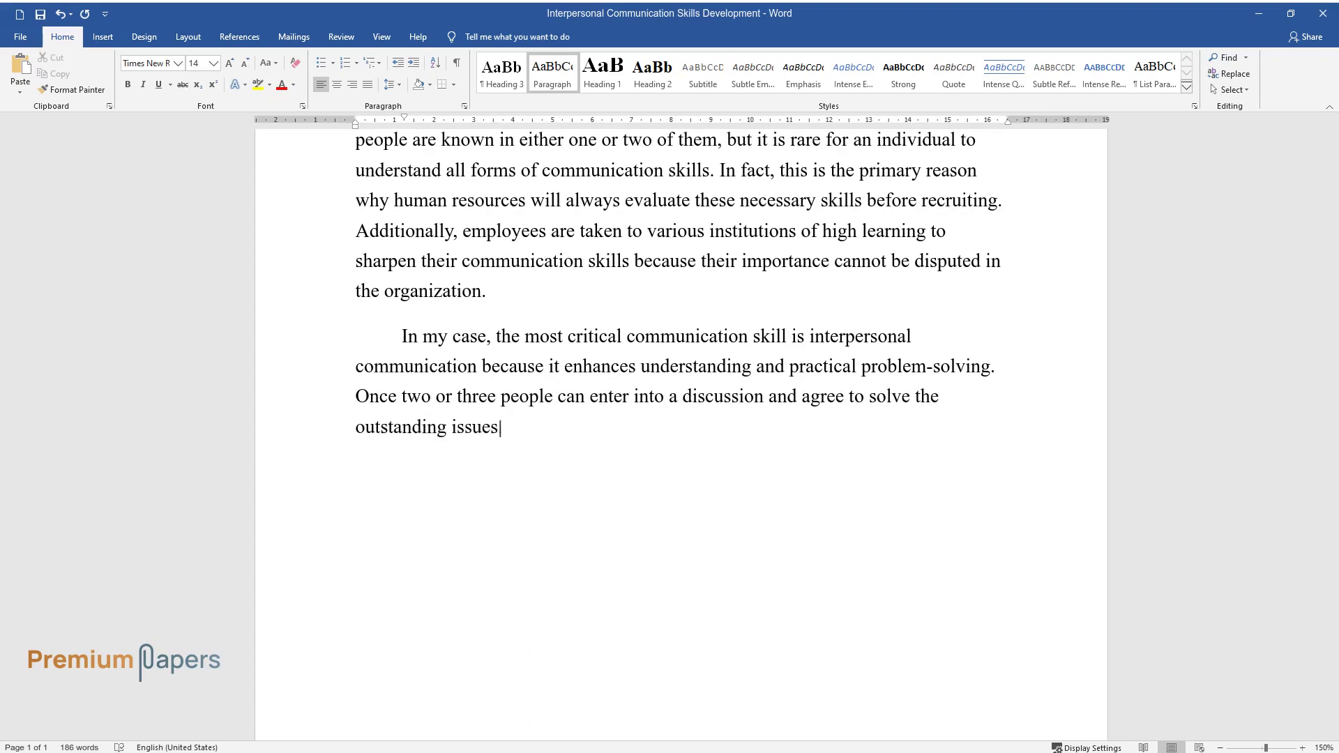
text(, chances are high that a long-term)
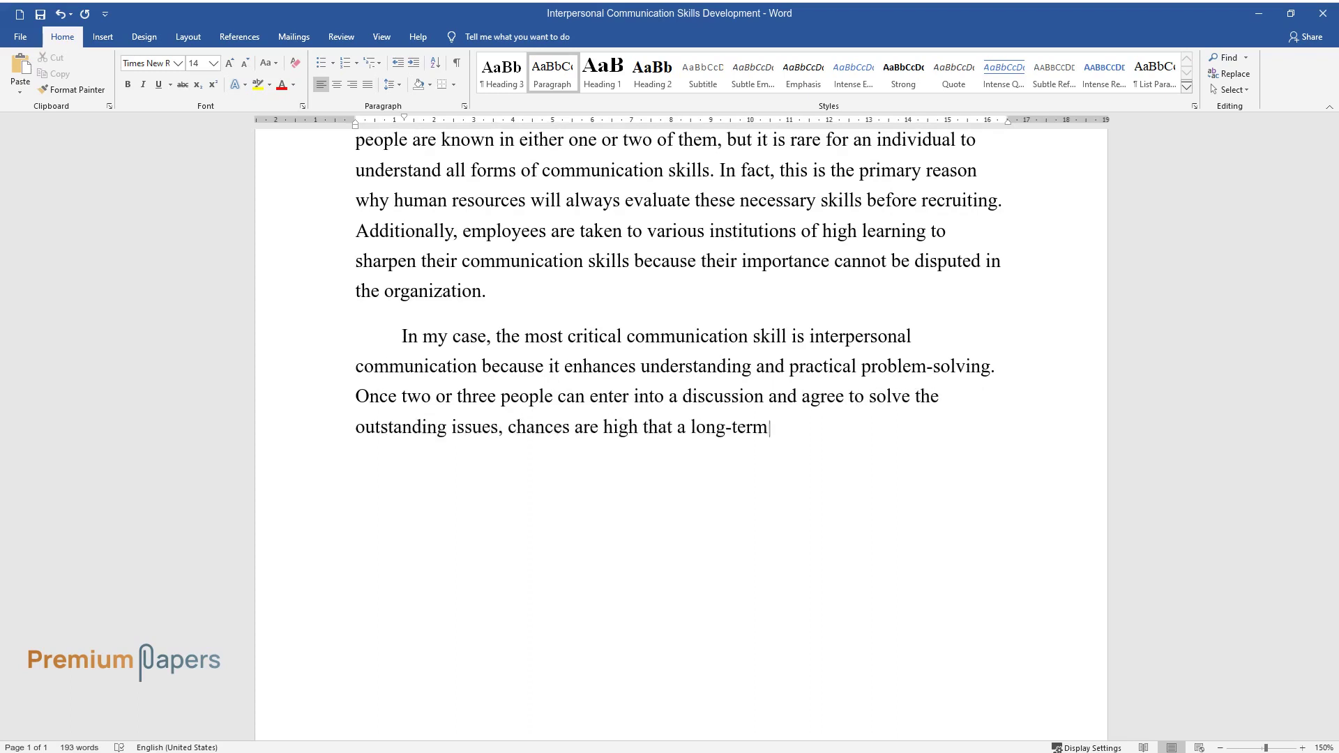
text( solution to any problem will be reached. Regarding s)
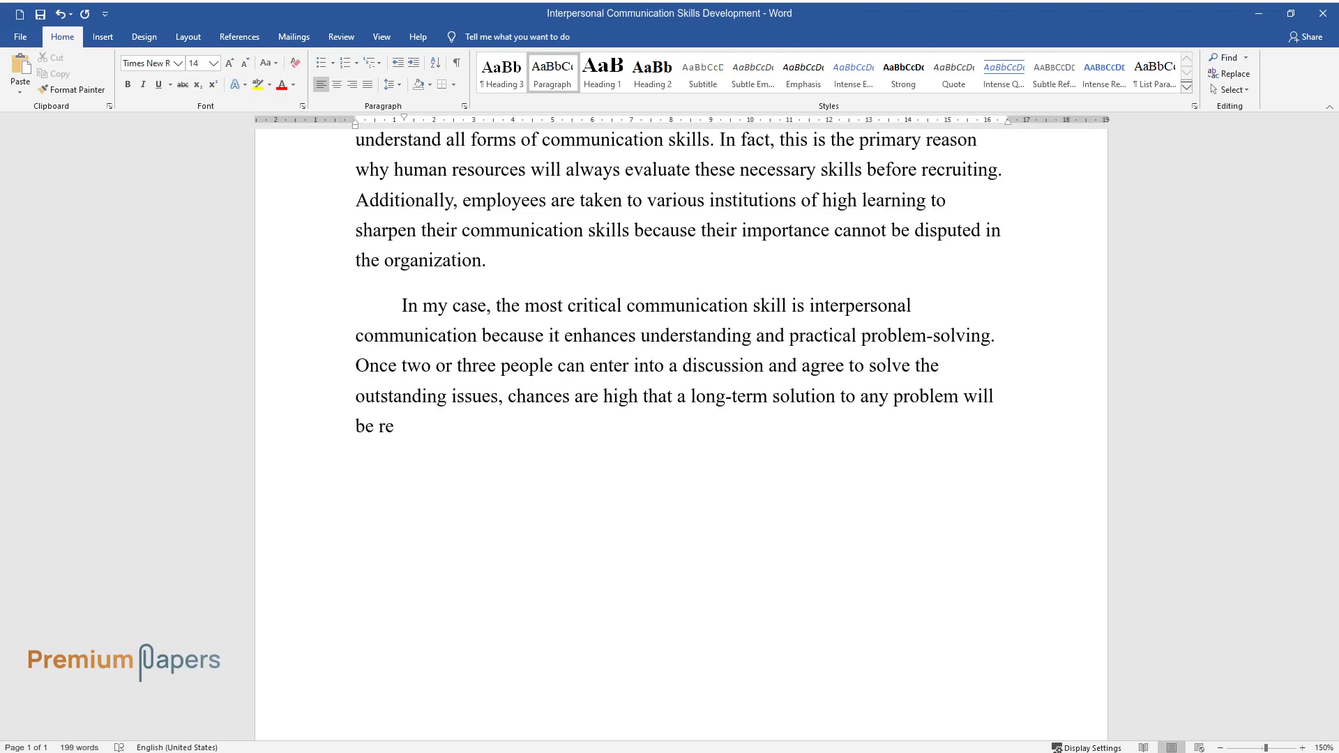
text(trengths and weakn)
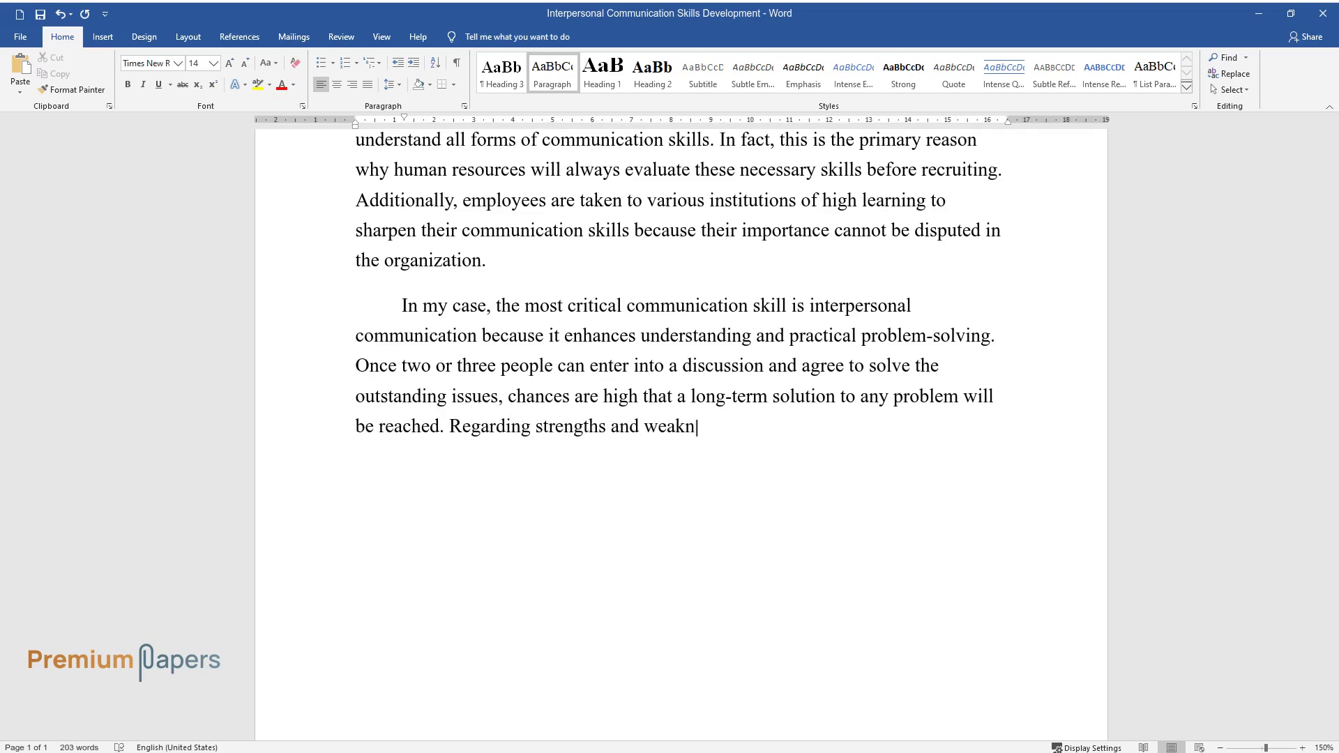
text(esses, I have several unresolved is)
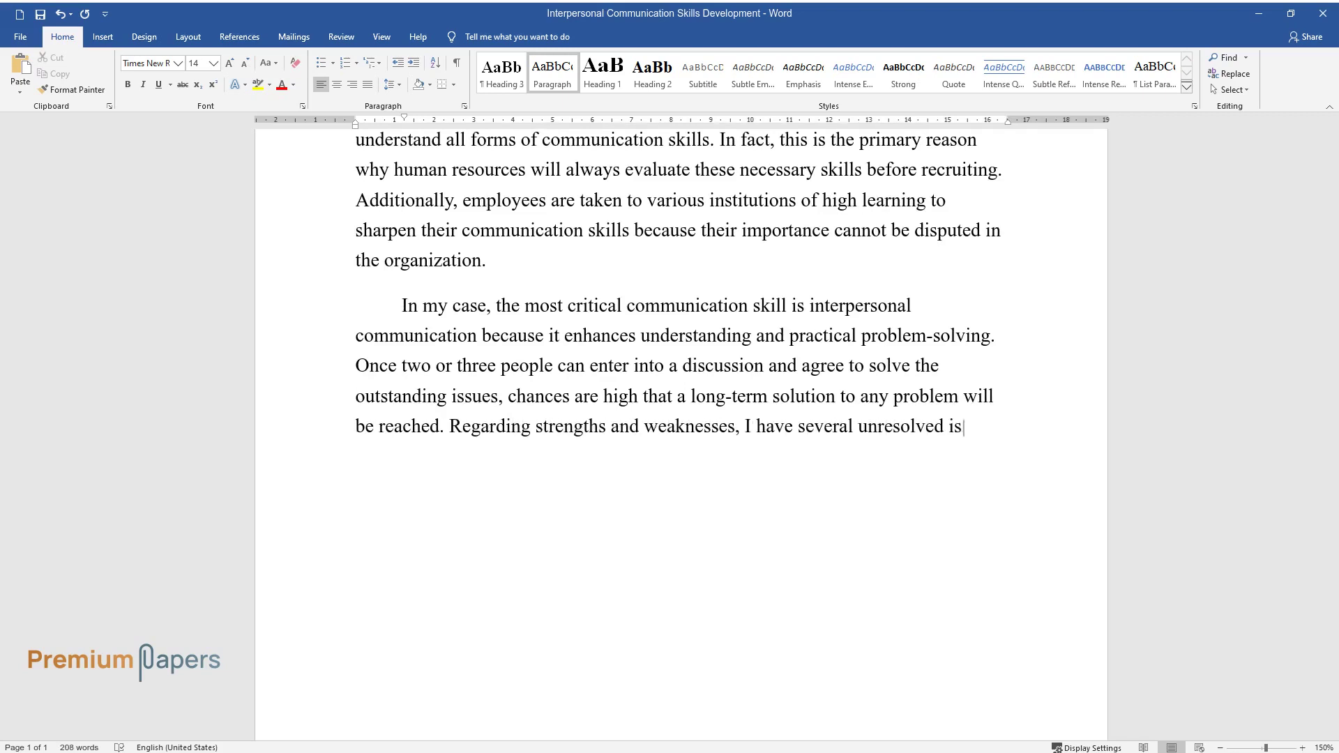
text(sues that have to be addressed urge)
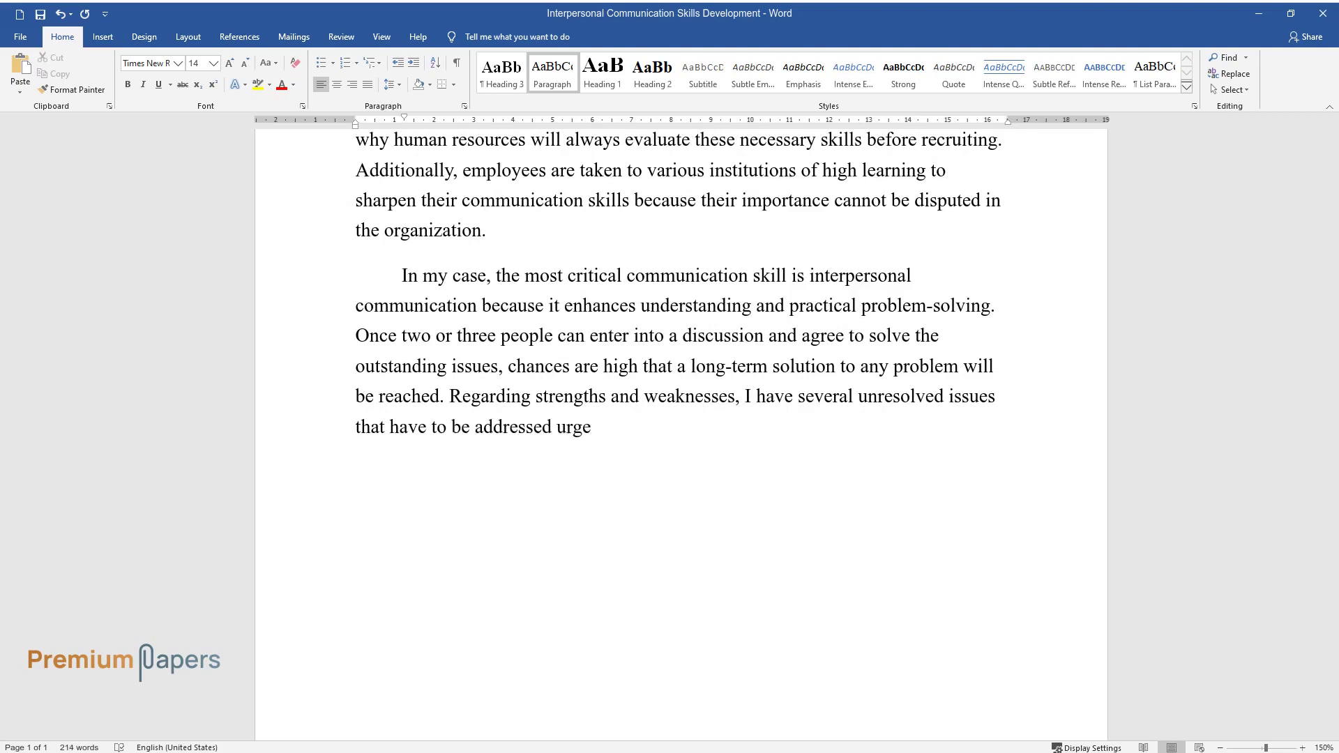
text(ntly to improve my performance at t)
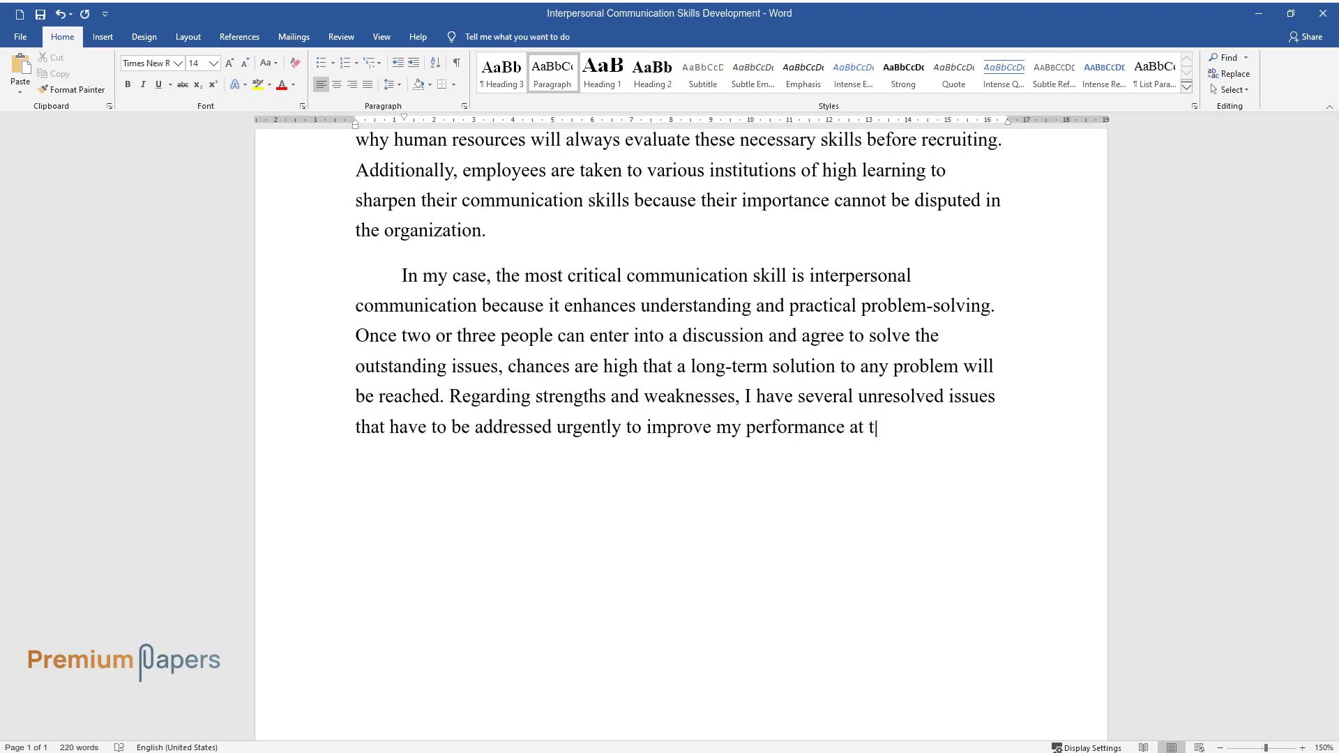
text(he workplace. On the other hand, I )
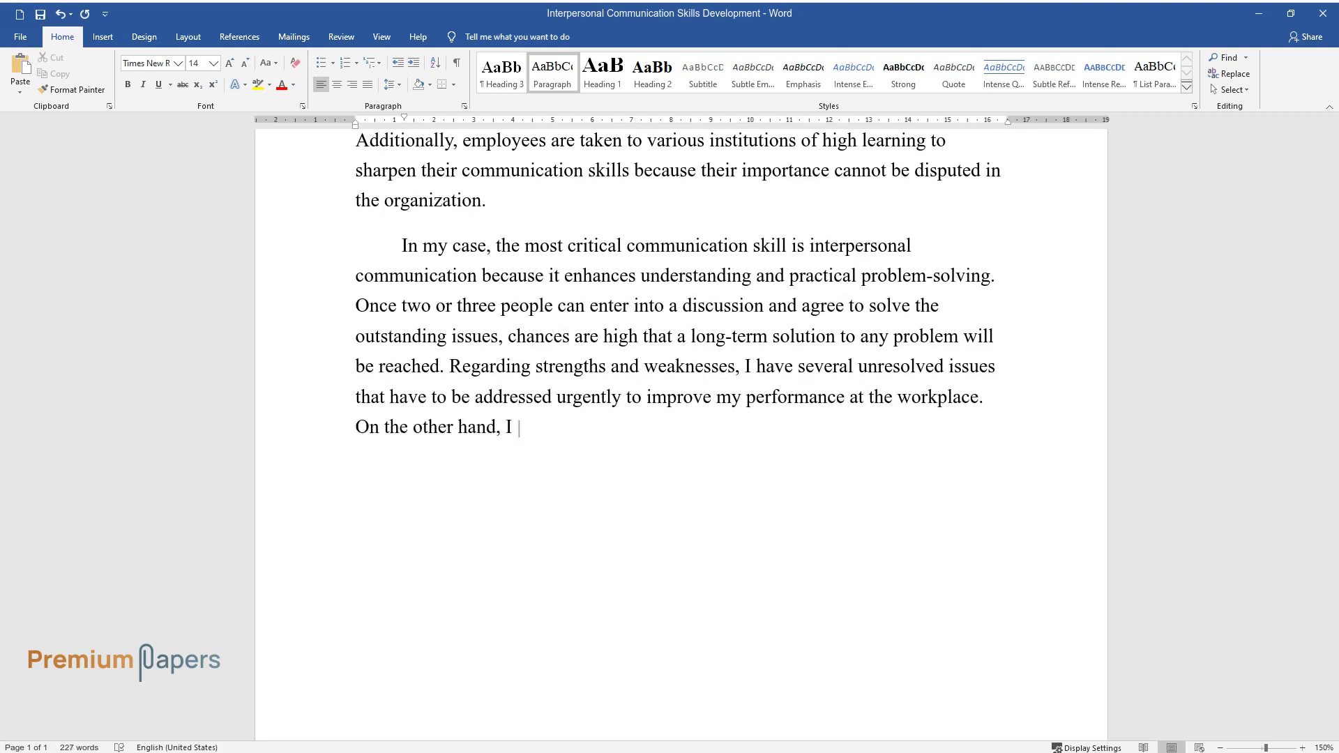
text(understand the necessary interperso)
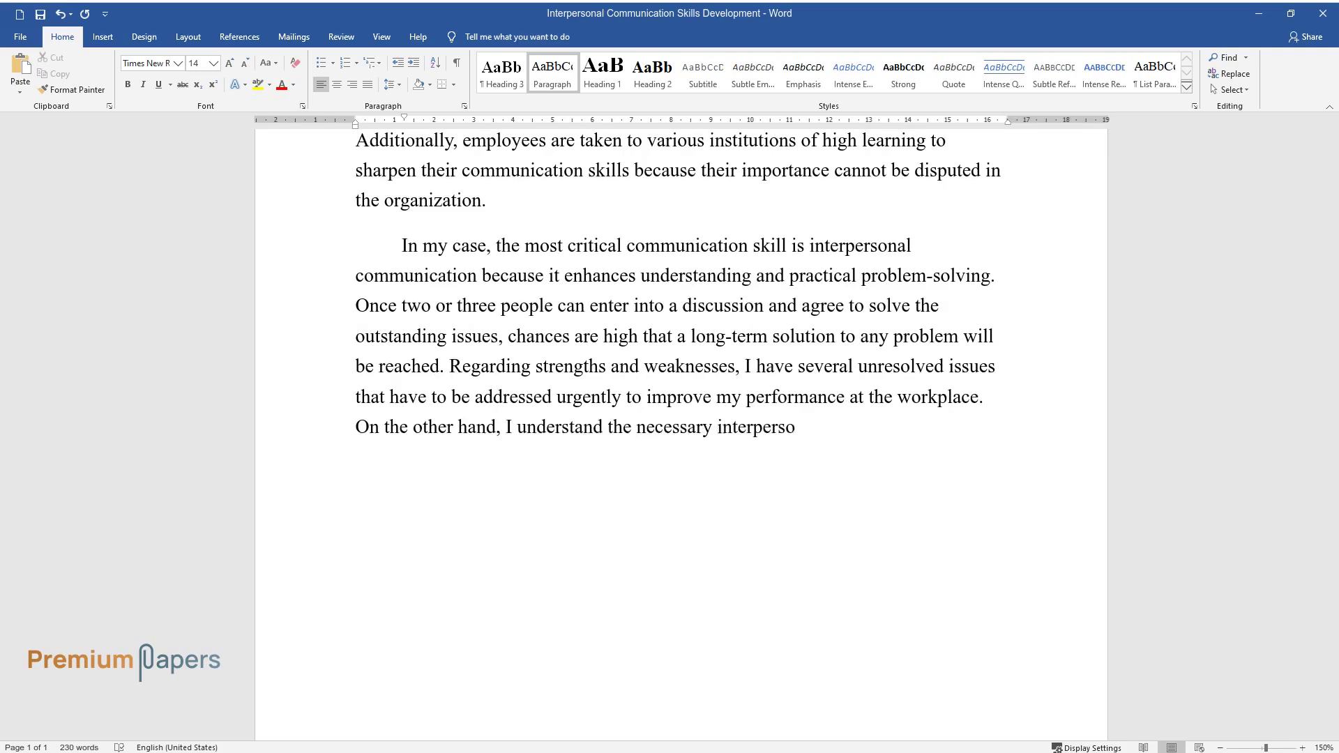
text(nal skills that can maintain balanc)
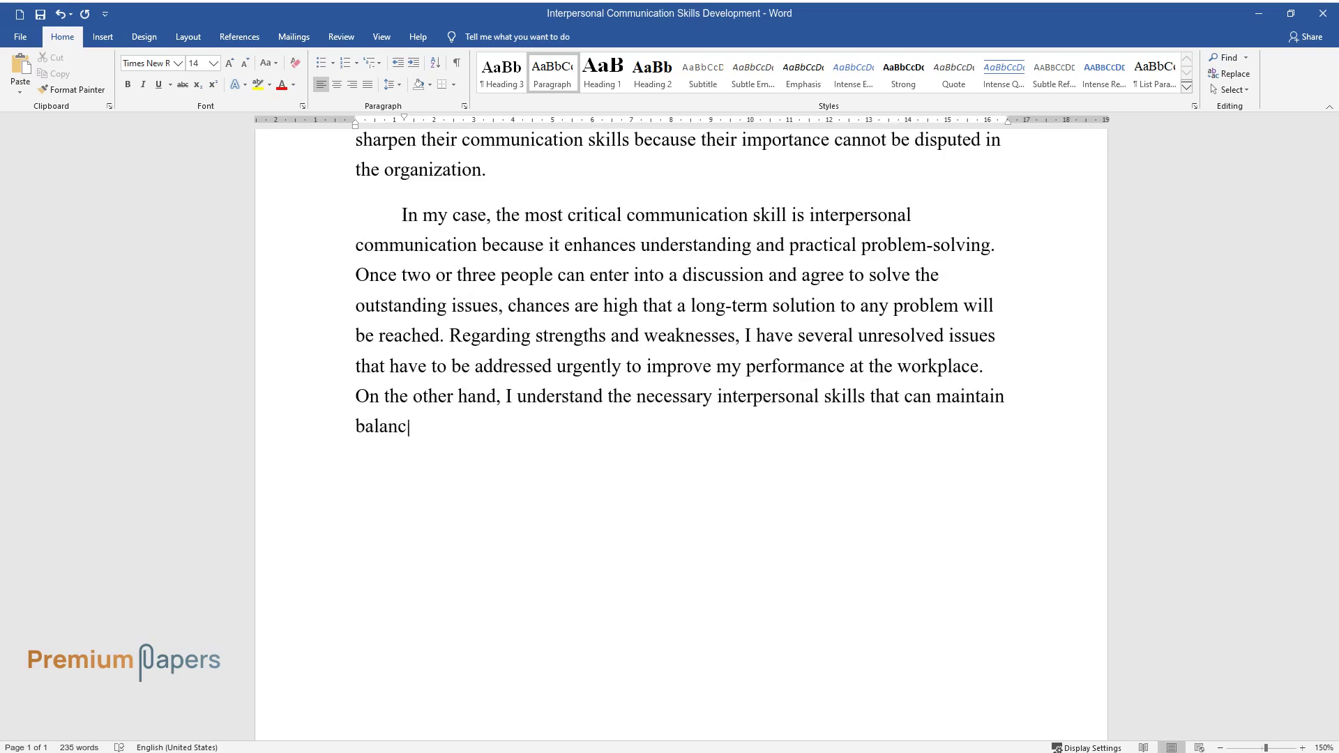
text(e in any conversation. For instance)
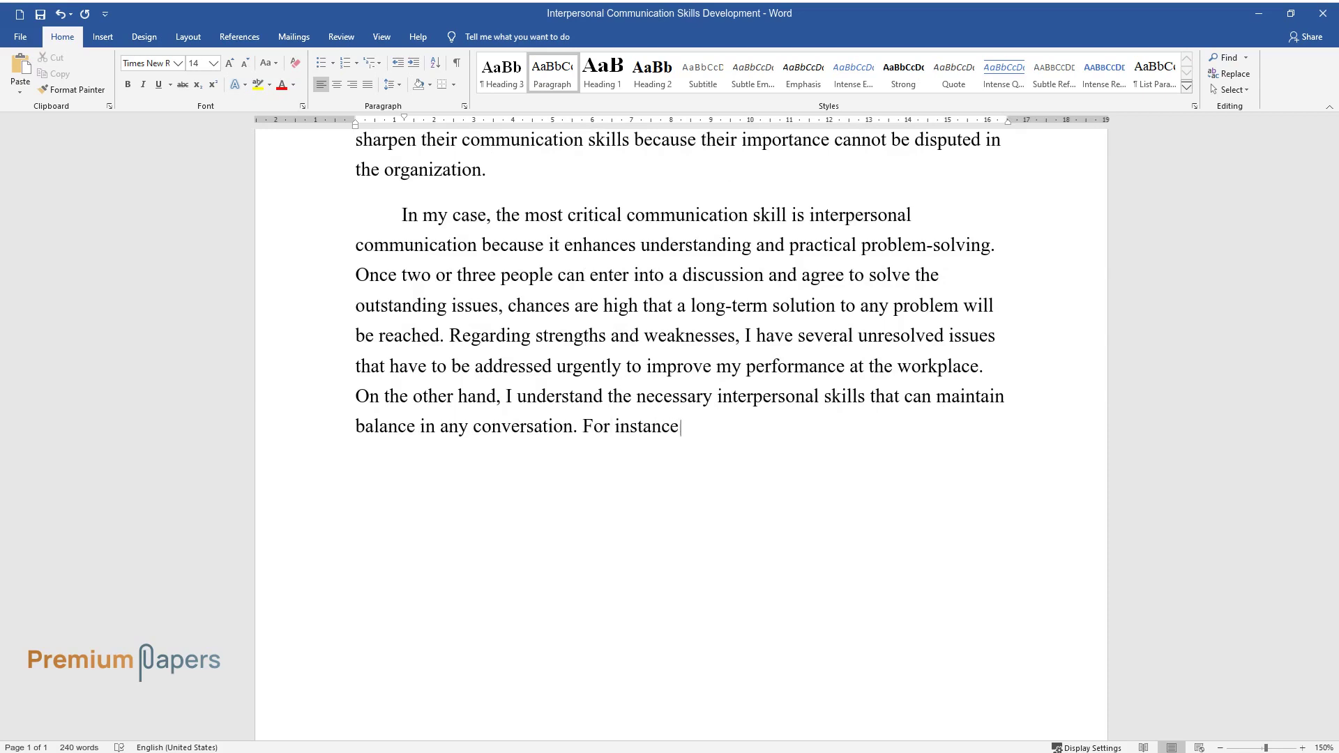
text(, I am aware of the importance of m)
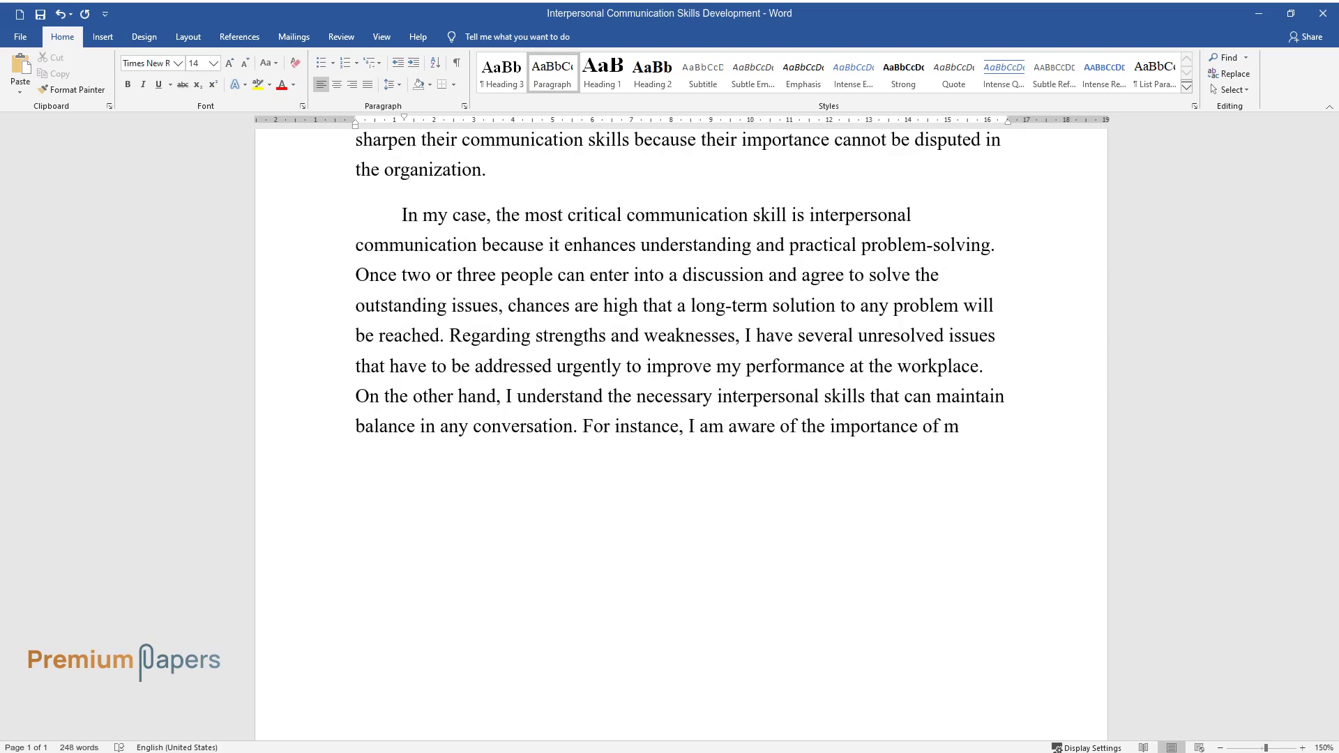
text(aintaining eye contact in conversat)
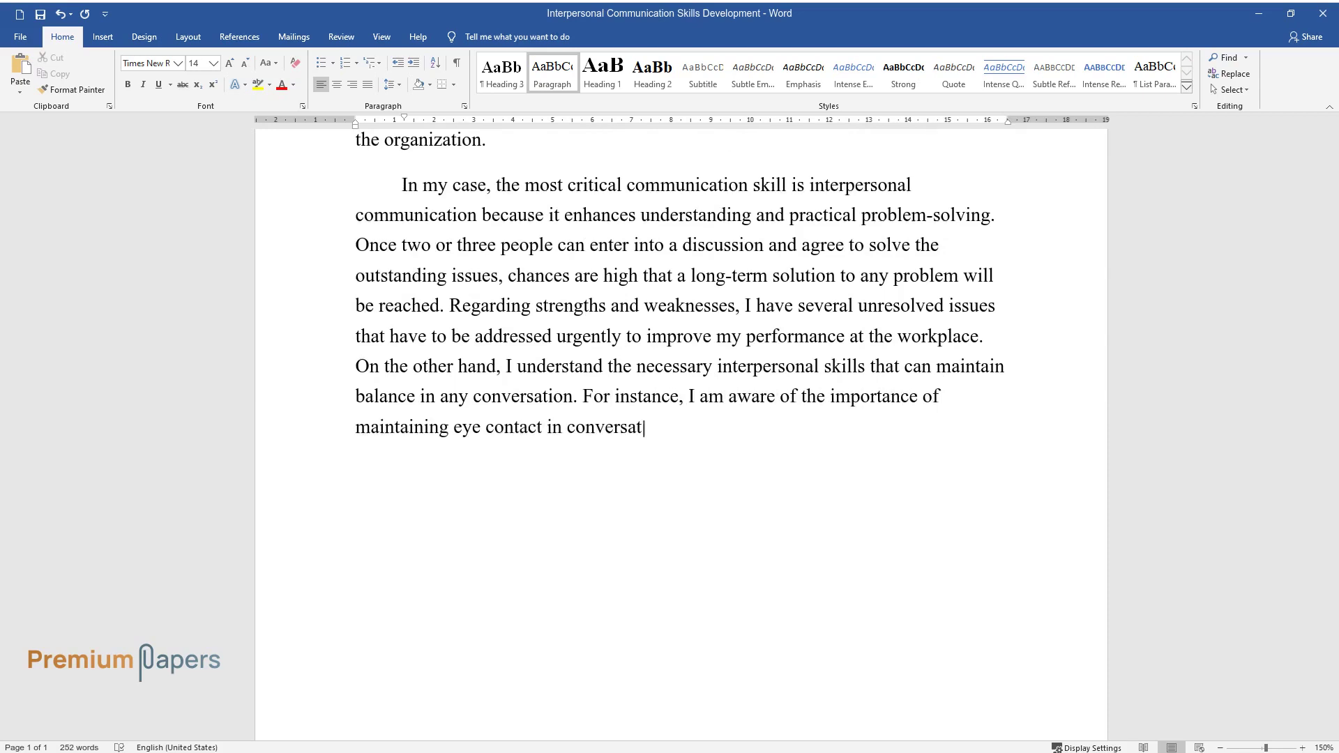
text(ion, as it serves a crucial role in )
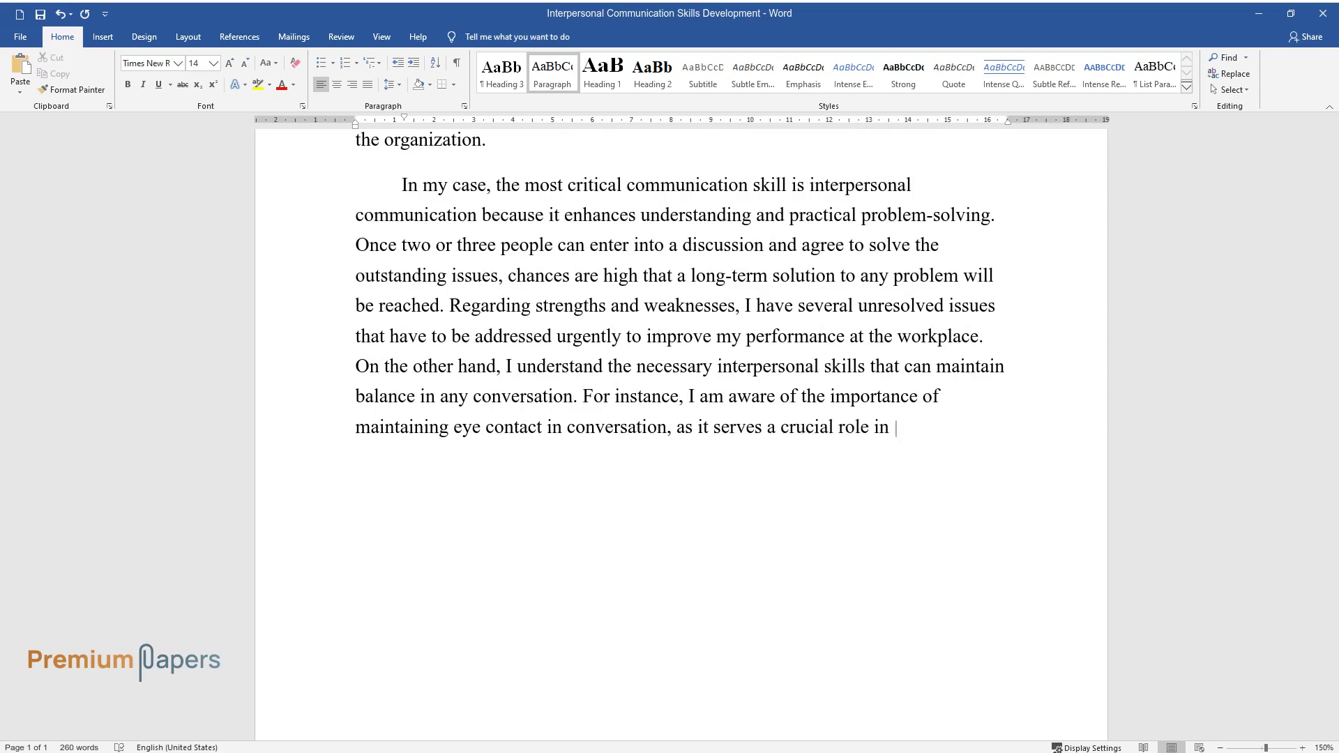
text(developing confidence. How)
text(ever, th)
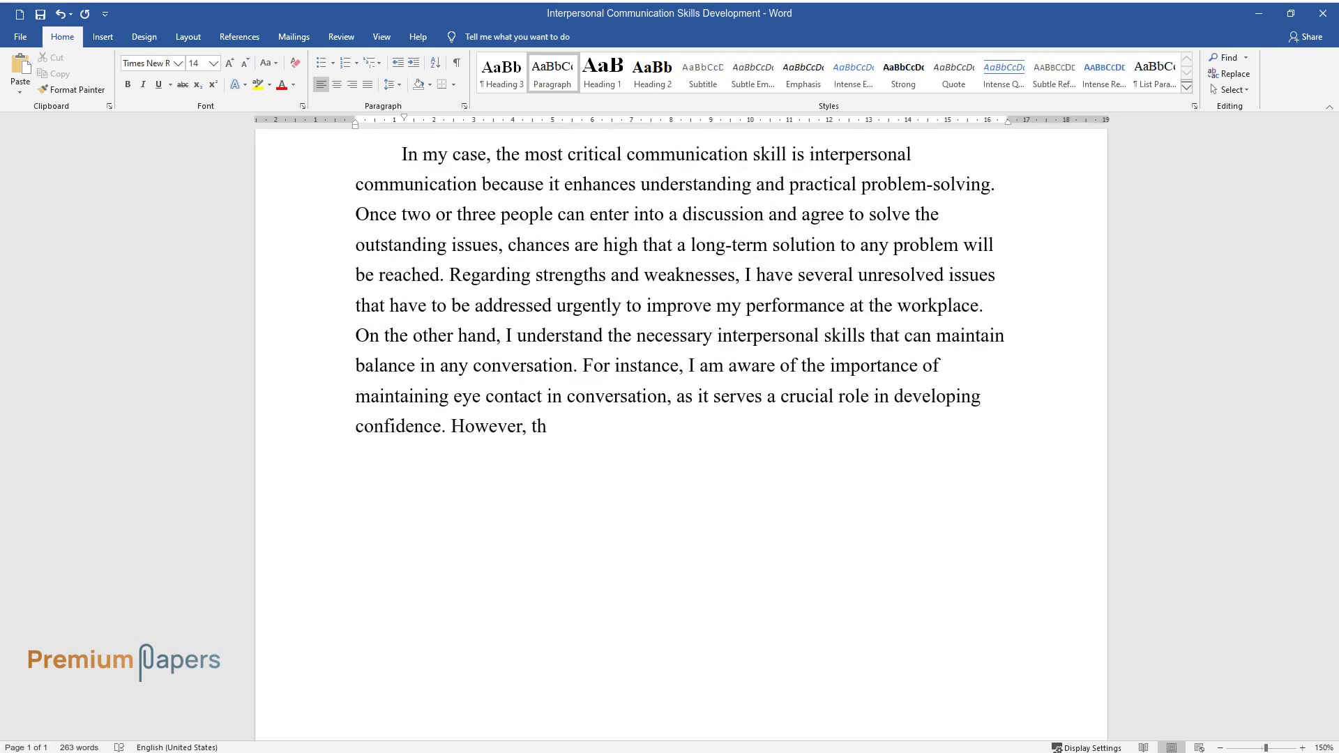
text(is differs from one culture to the o)
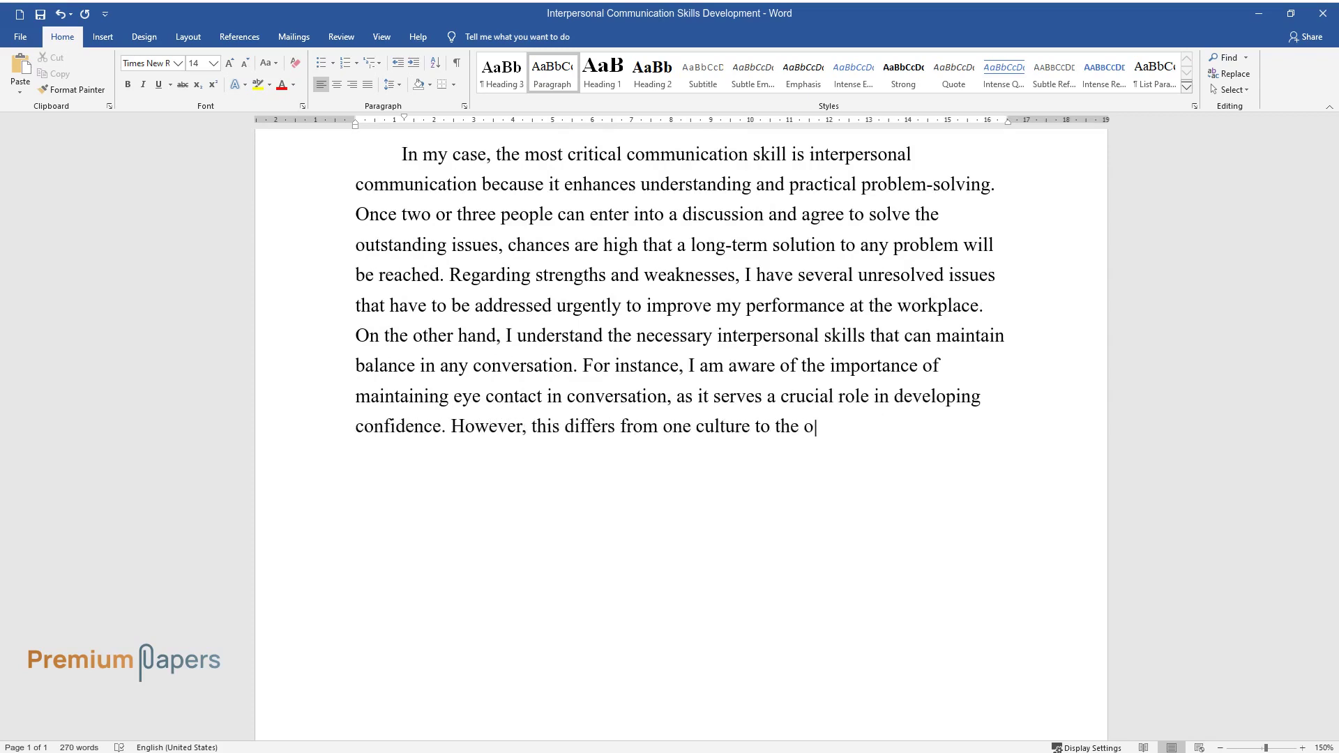
text(ther because eye contact is interpreted to mean ruden)
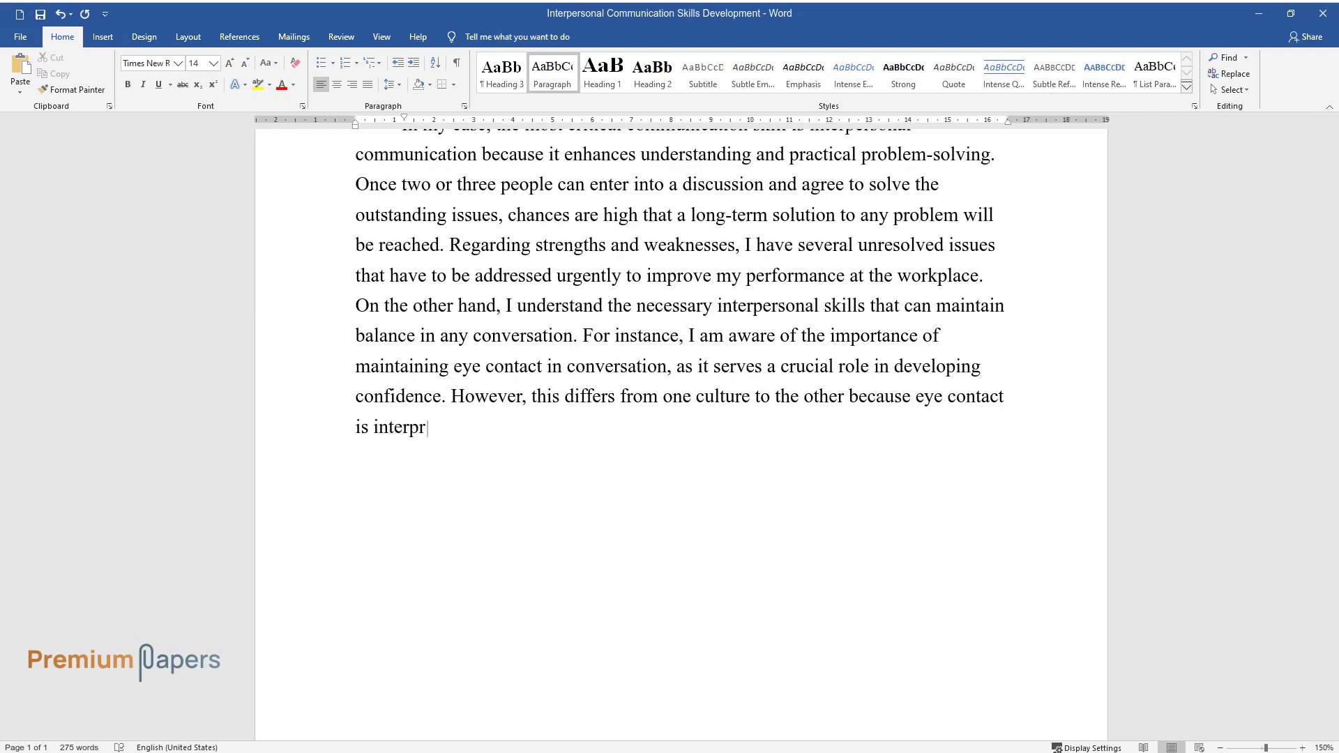
text(ess and lack of r)
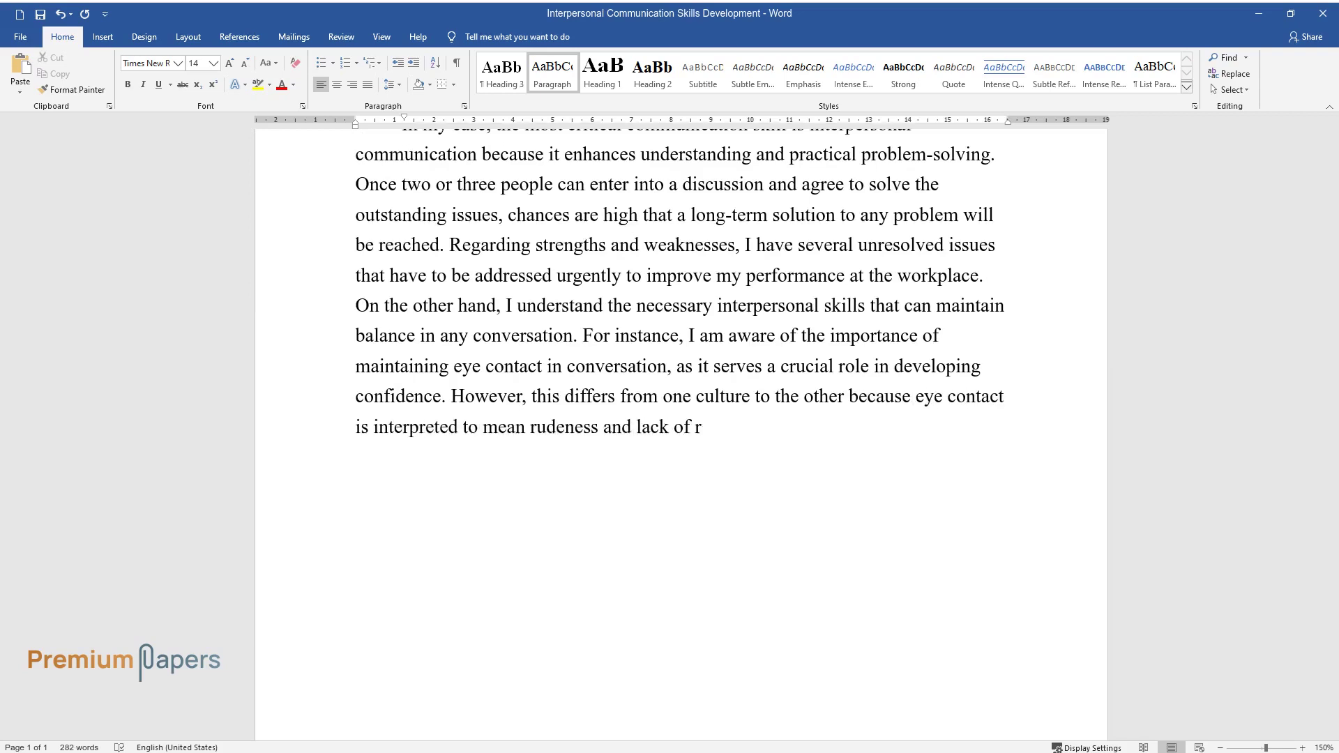
text(espect in the African and Japanese )
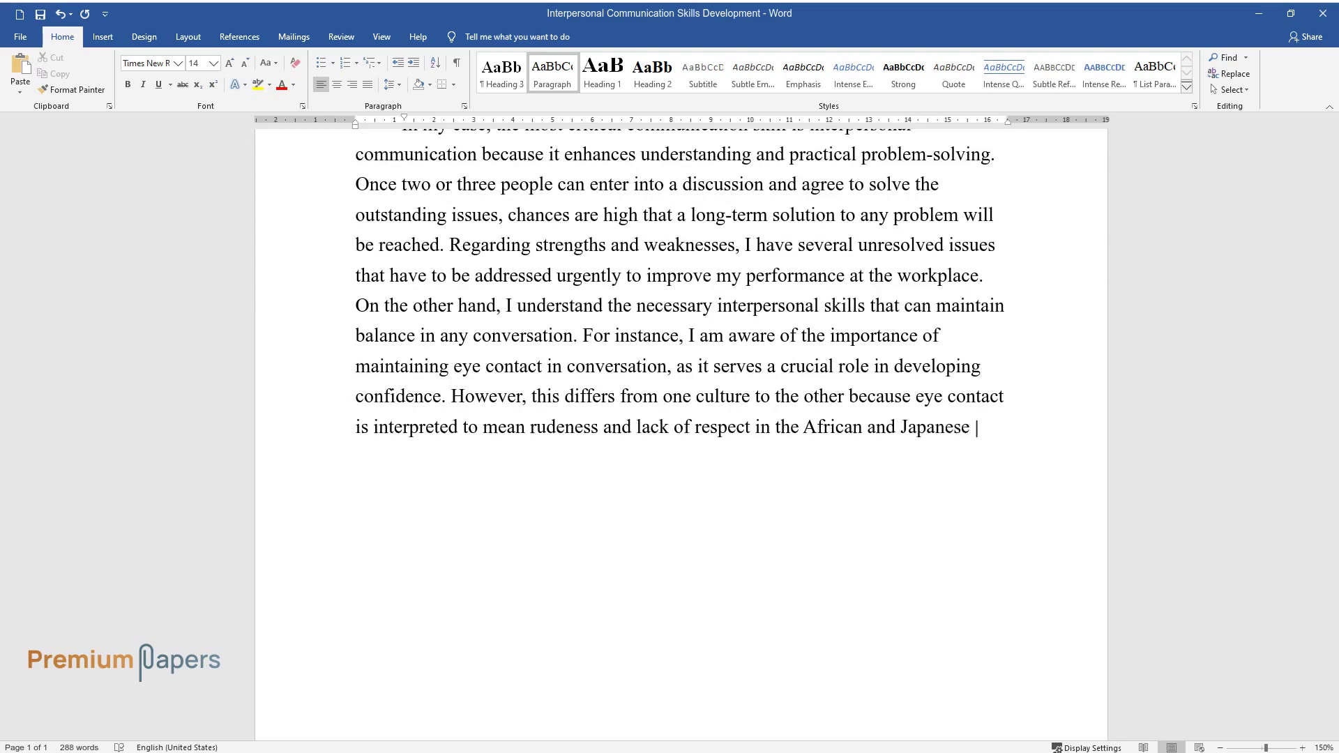
text(cultures, but it is a valued princ)
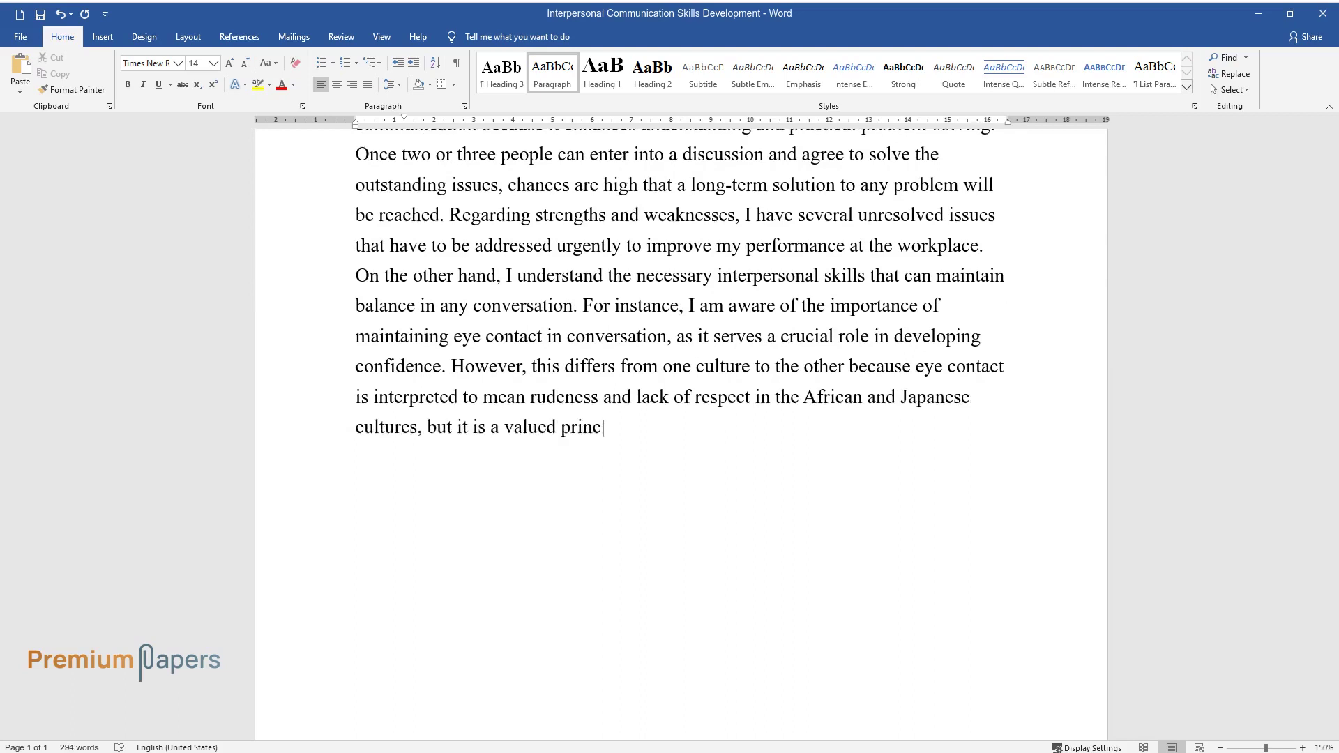
text(iple in the British and American cultures.)
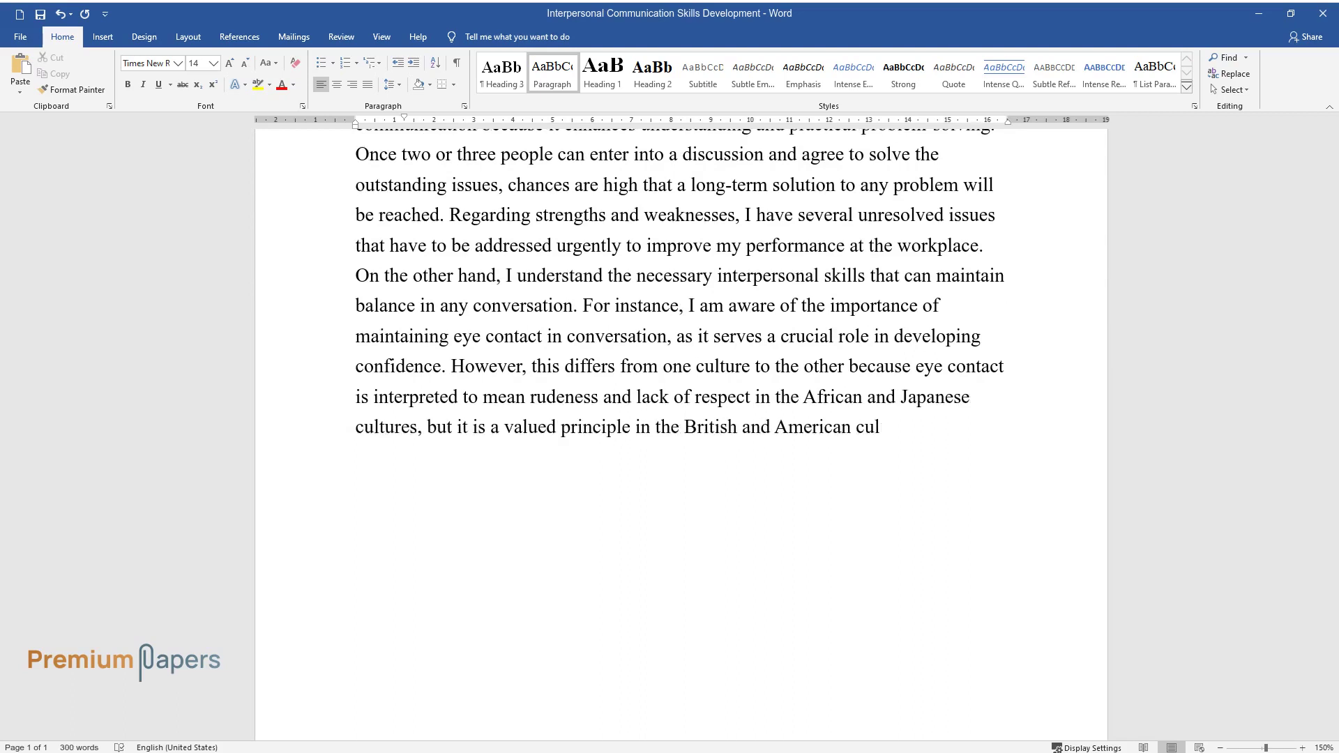
key(Return)
Write the turn-taking paragraph opening 'When engaging in a conversation, it is imperative...'
text(W)
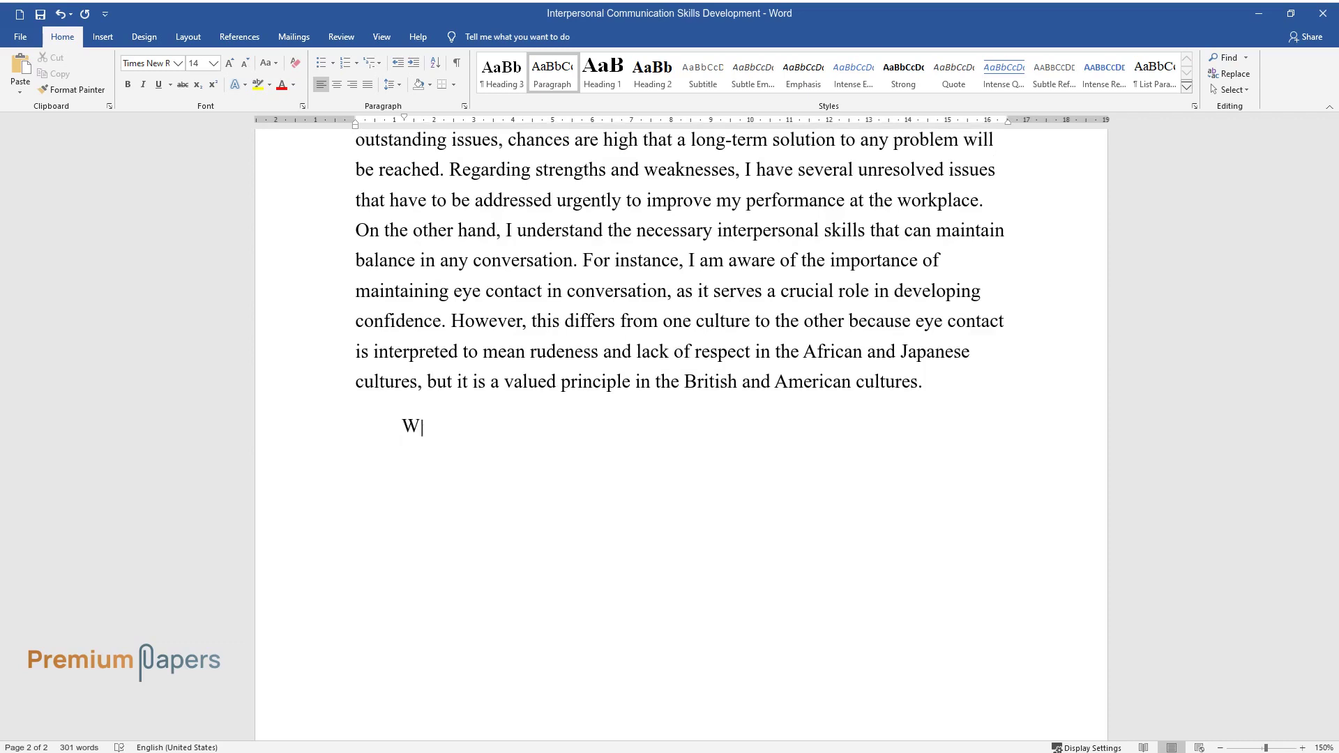
text(hen engaging in a conversation, it i)
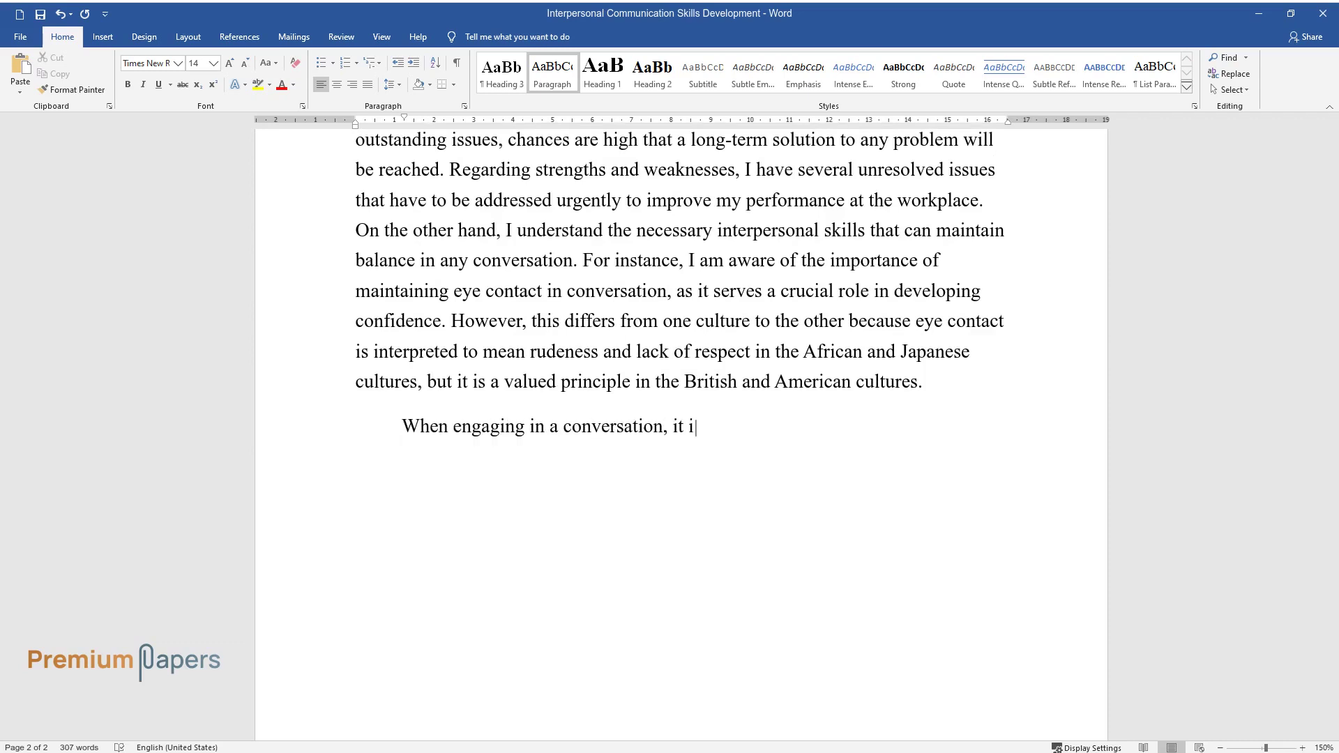
text(s imperative to develop a culture of)
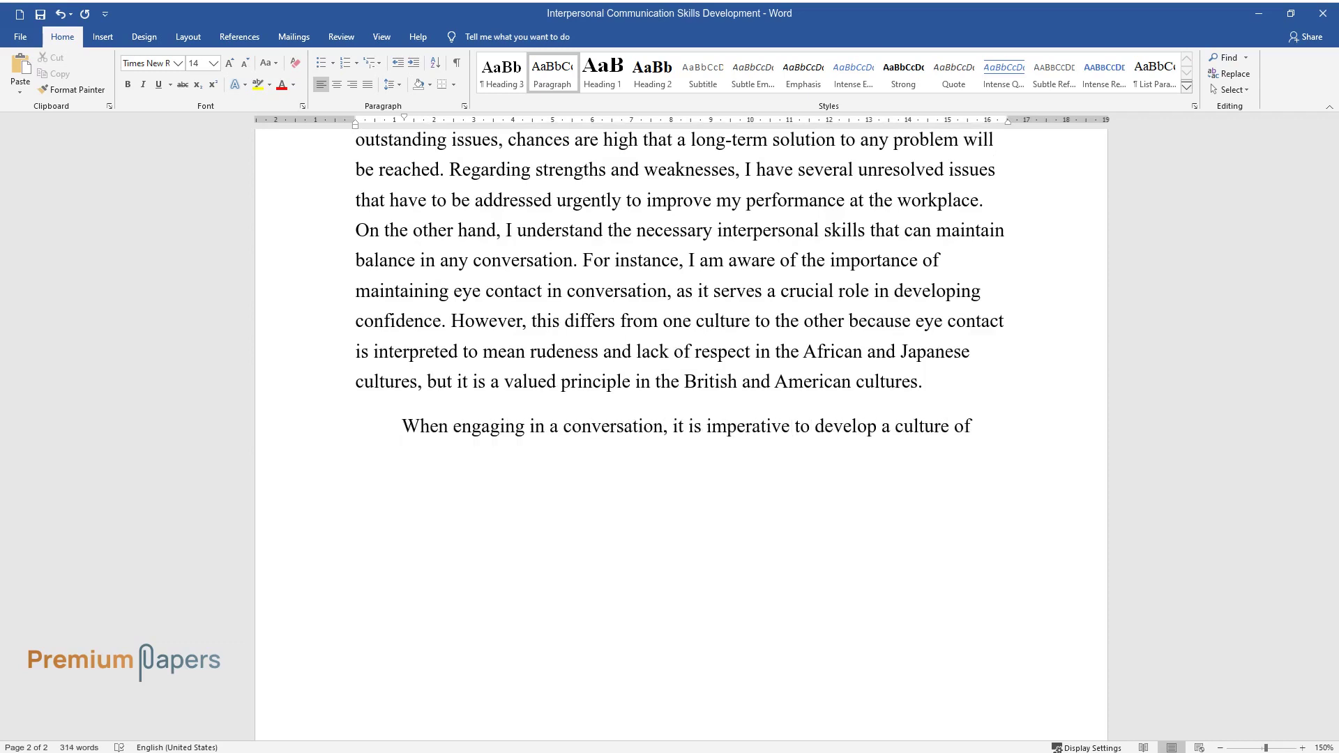
text( turn-turning, meaning that each pers)
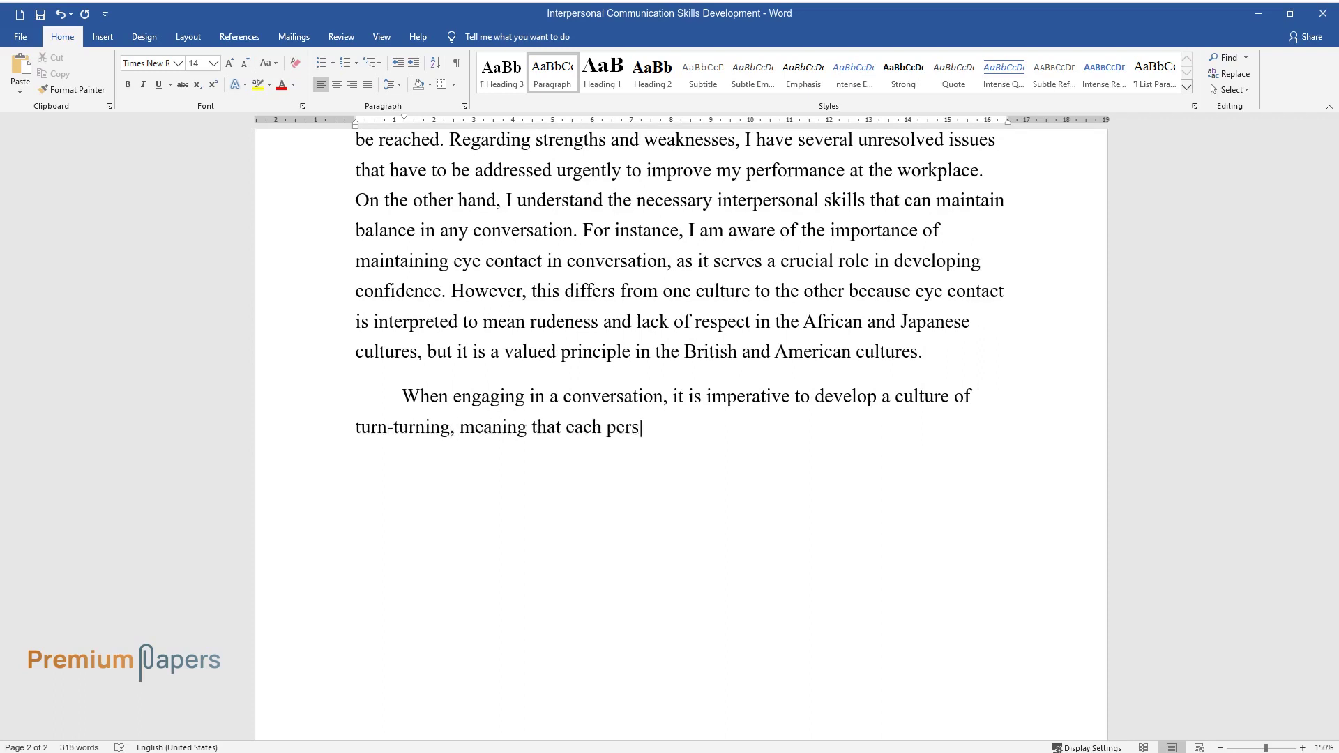
text(on in the conversation has to be giv)
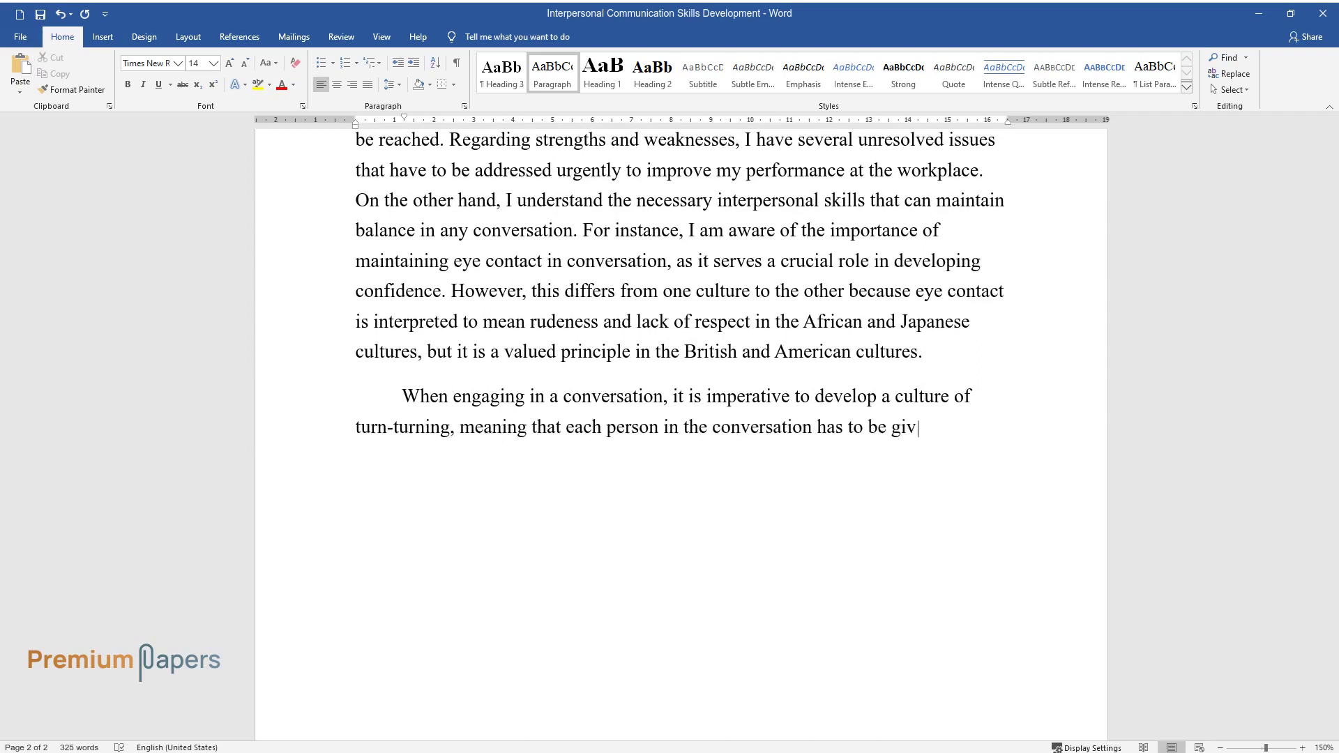
text(en time to express)
text( his or her views.)
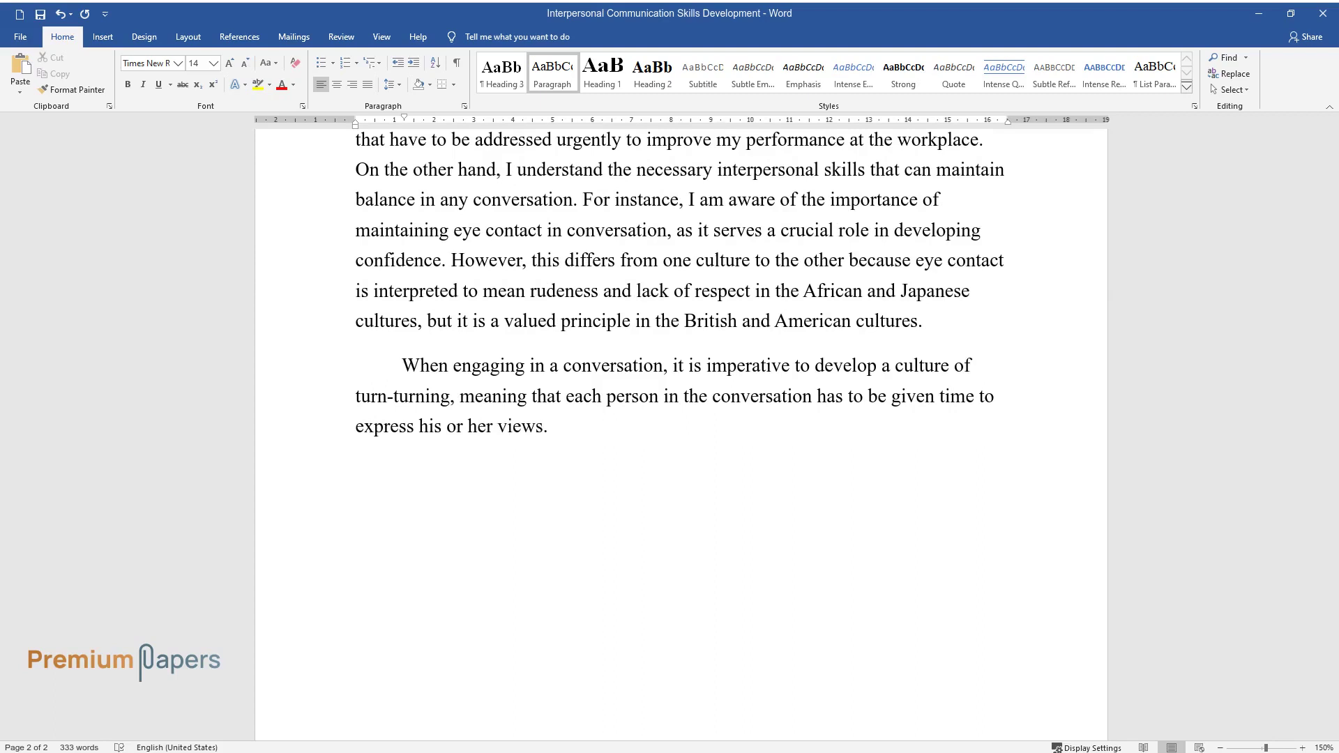
text( Based on this, interrupting an indiv)
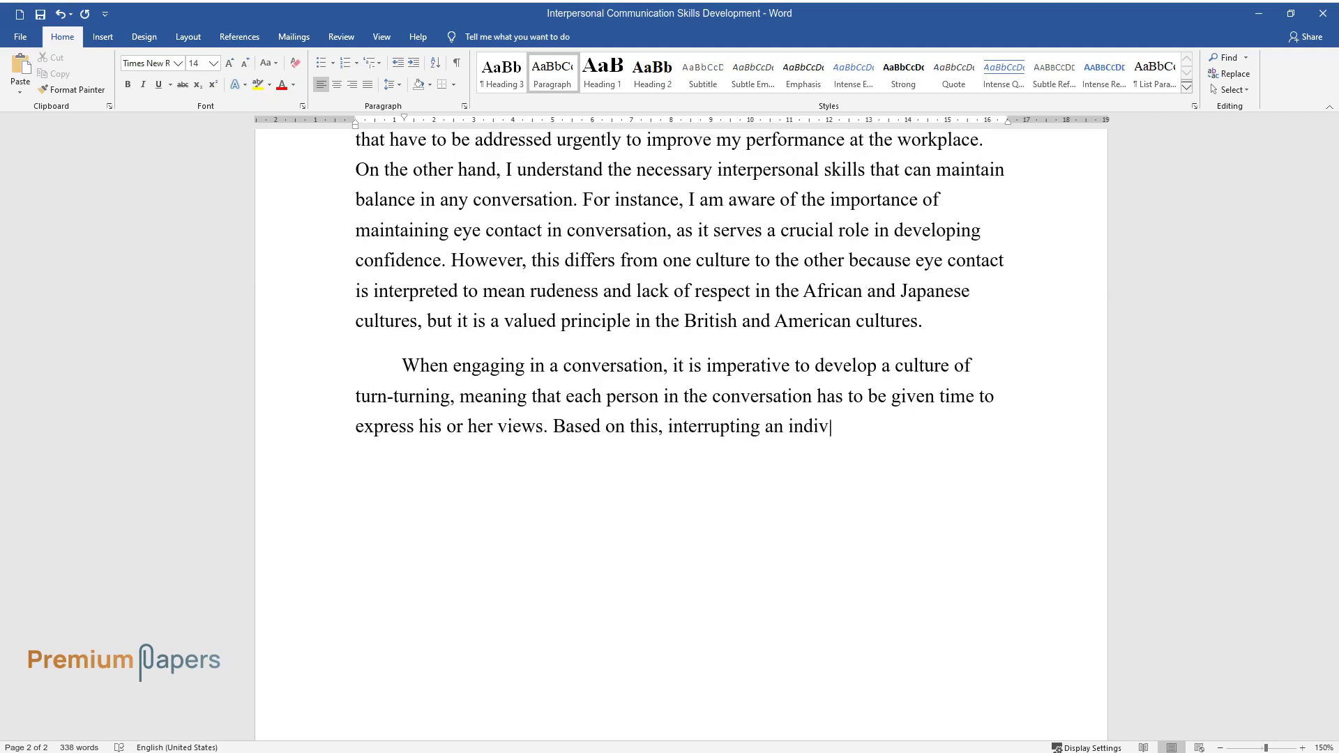
text(idual before he or she finishes what)
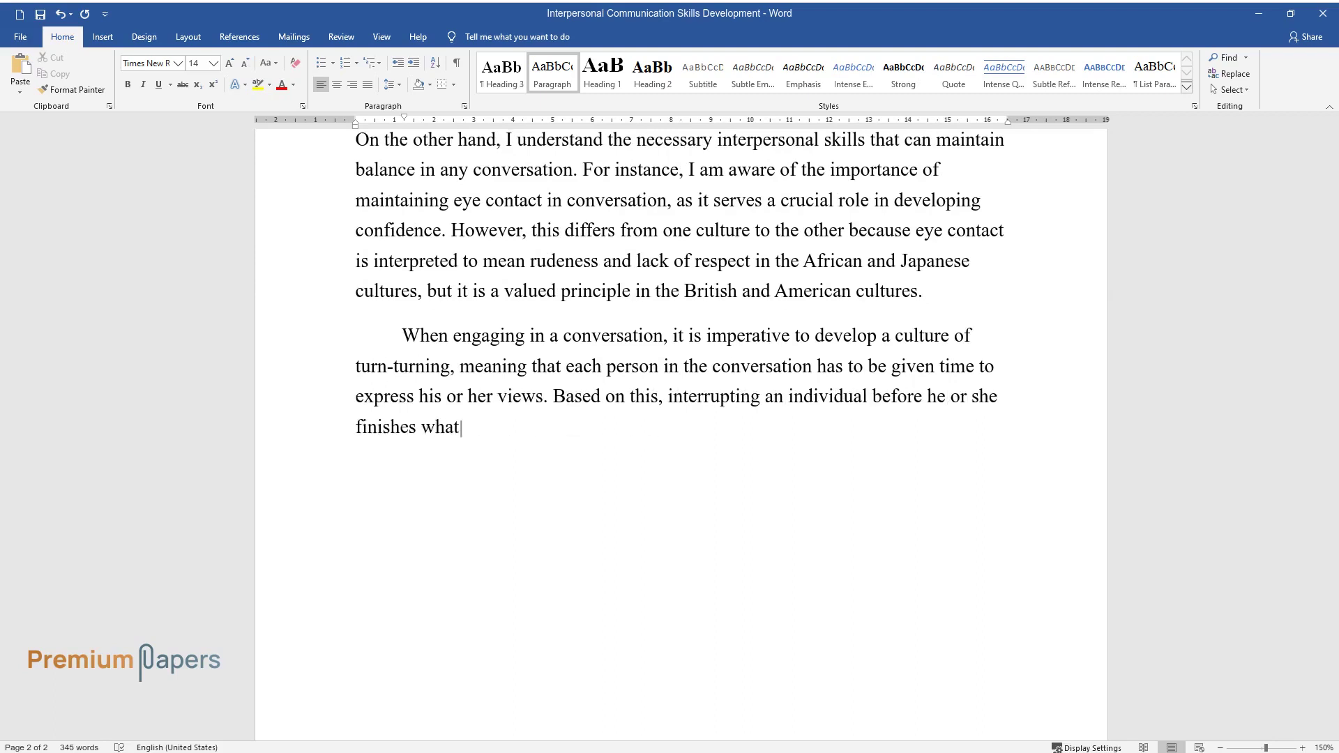
text( they were trying to say is unethical)
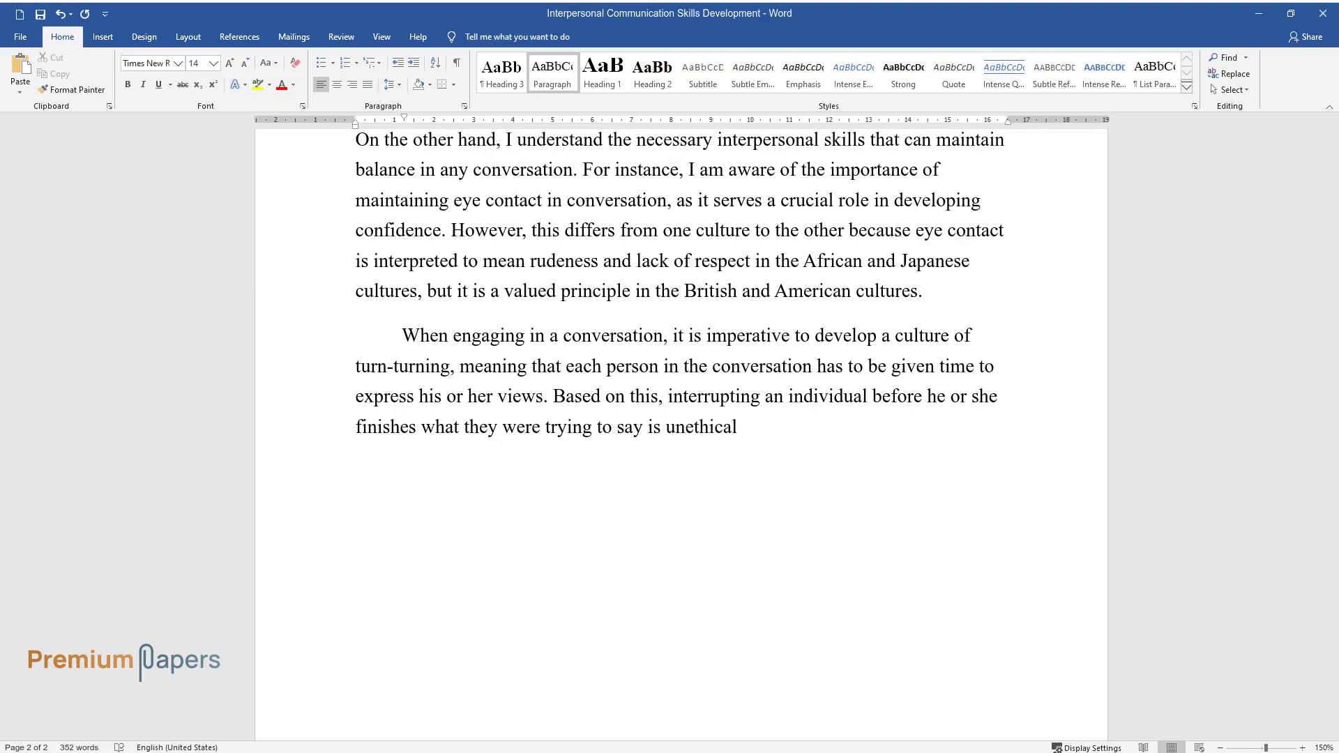
text( and amounts to intrusion. This has always been my most signific)
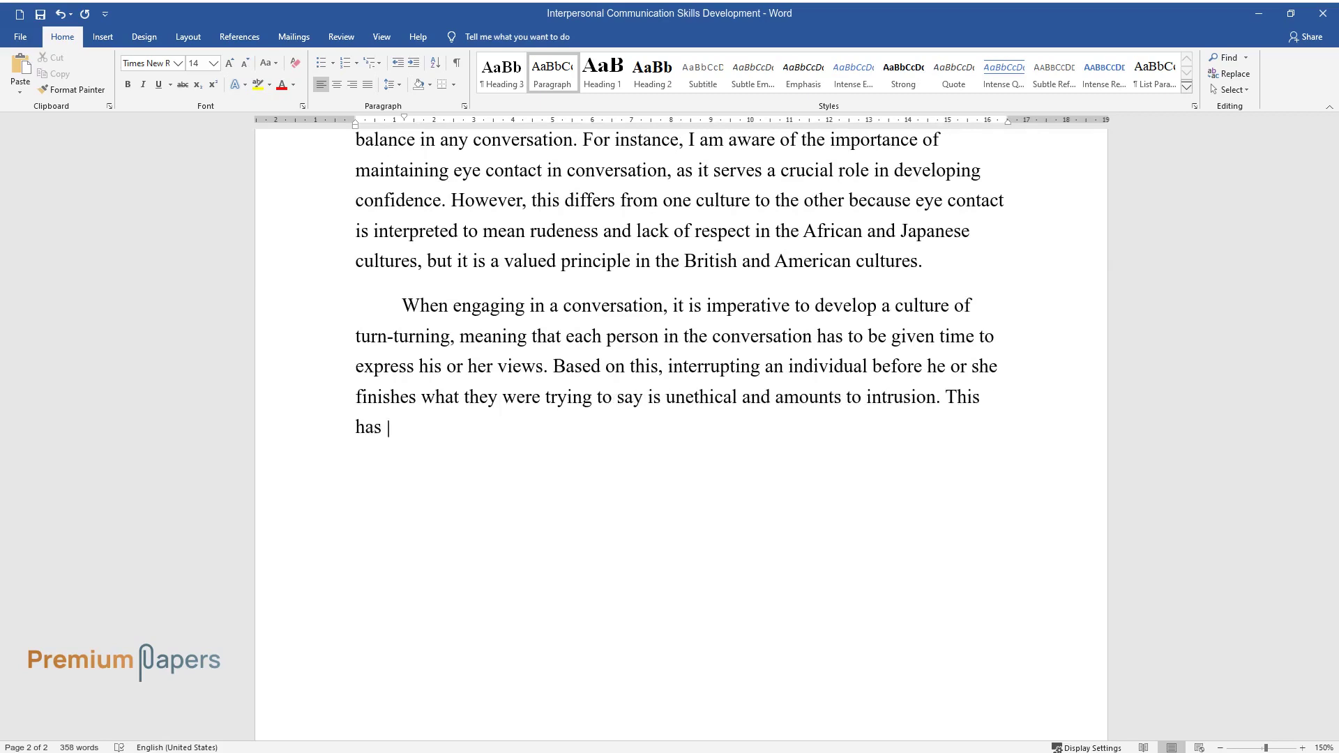
text(ant prob)
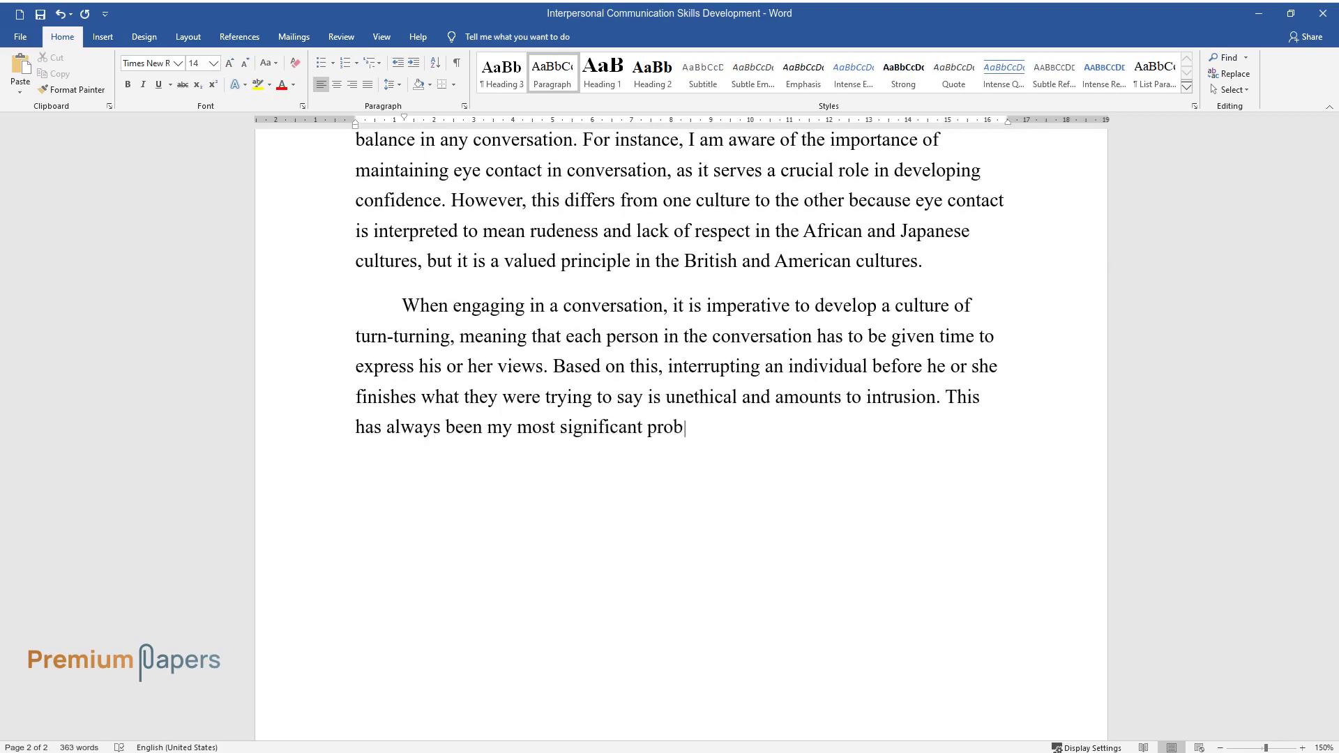
text(lem since I rarely give another perso)
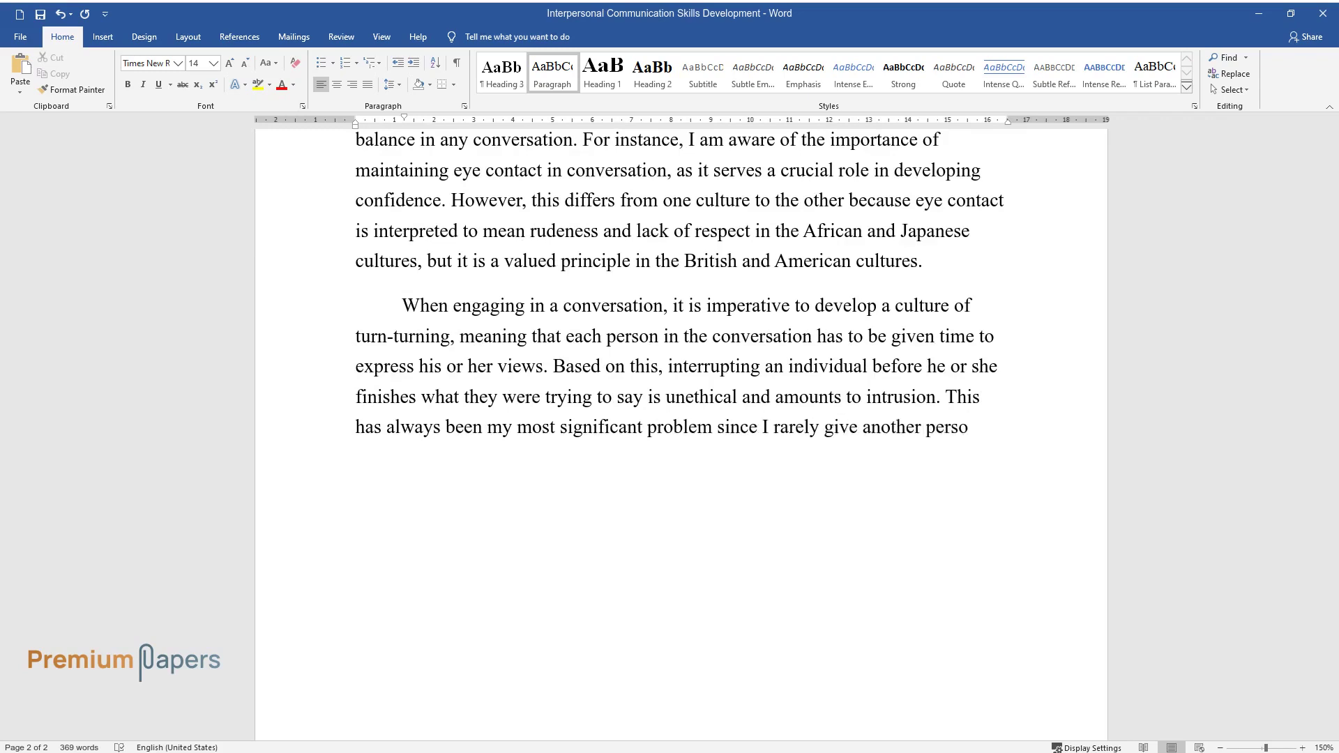
text(n a chance to finish what he or she )
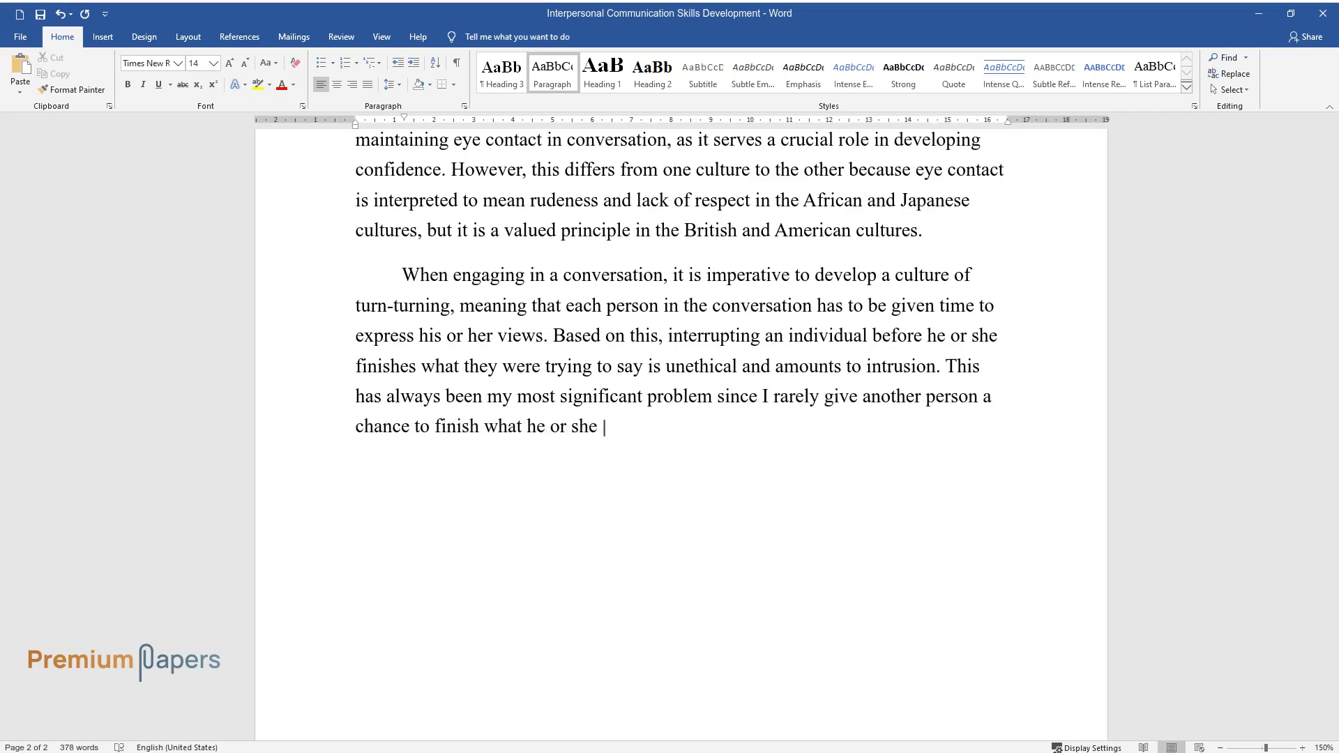
text(was saying. Once an individual is int)
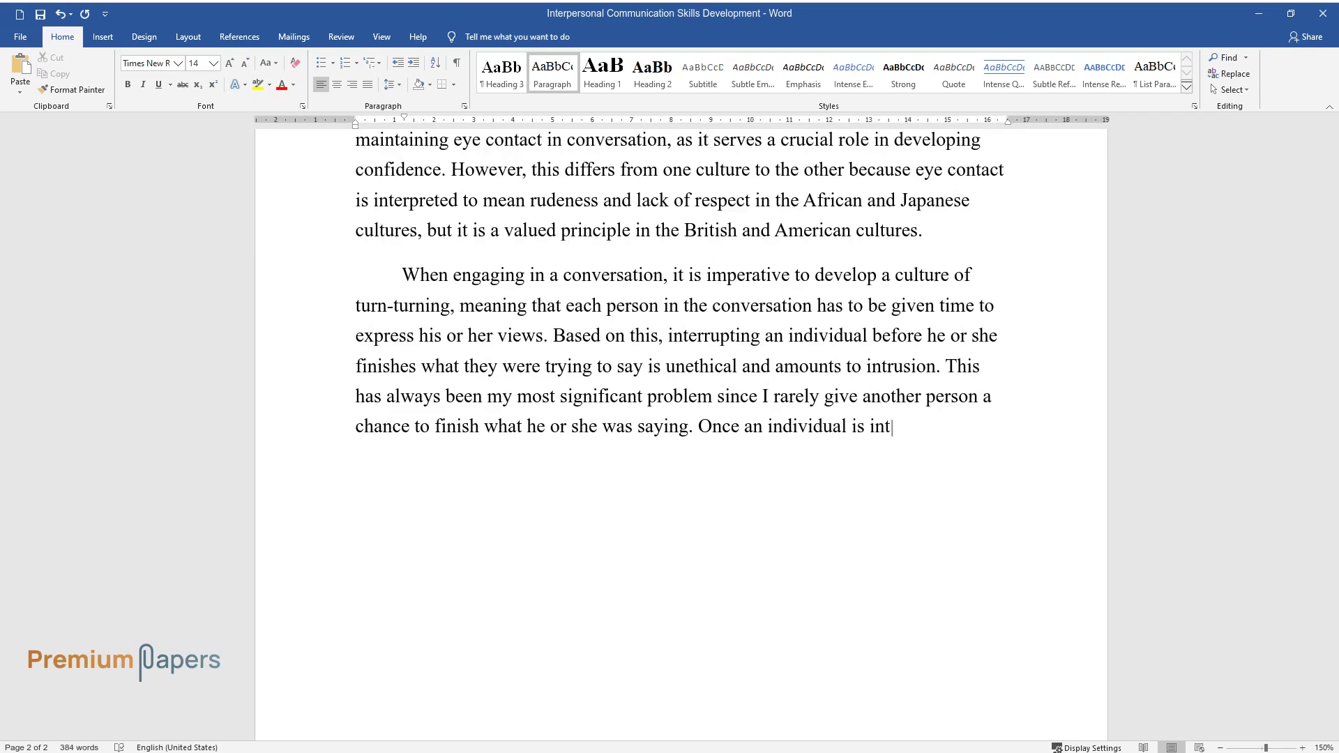
text(errupted, he or she might end up ge)
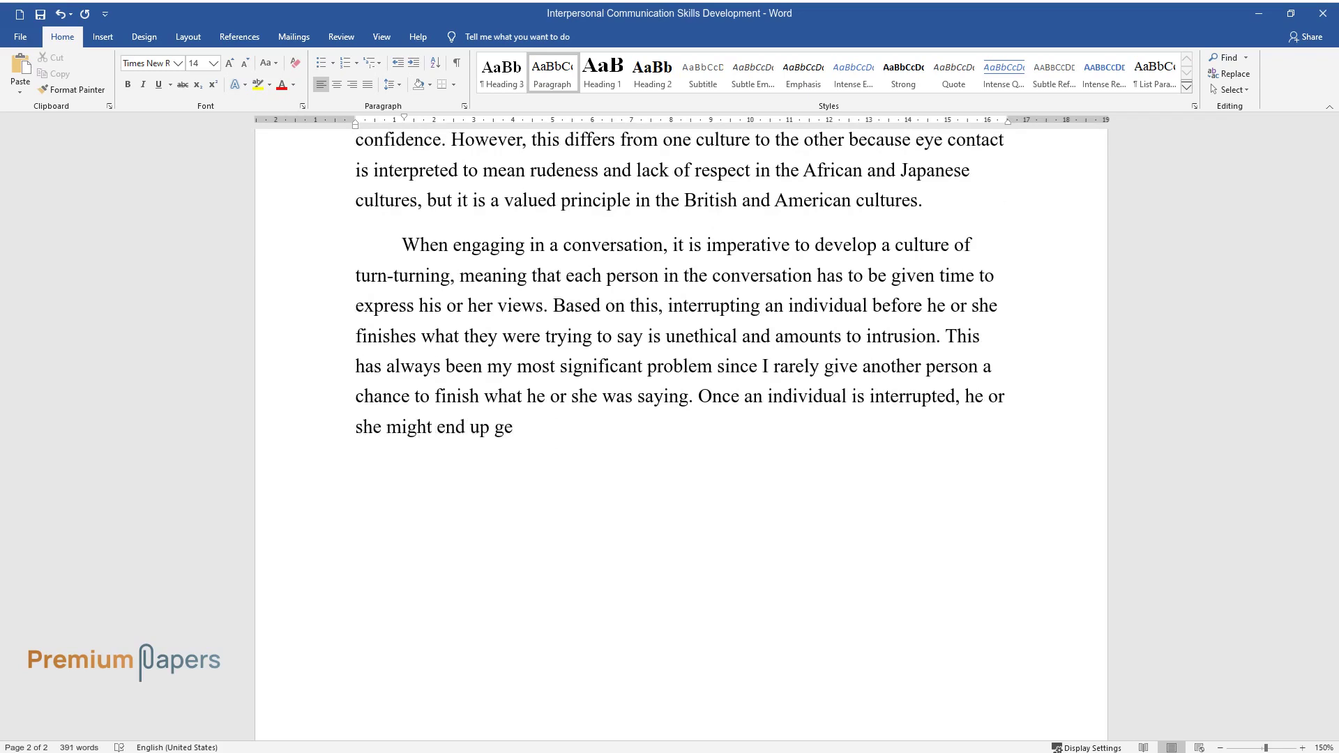
text(tting confused and what was being ex)
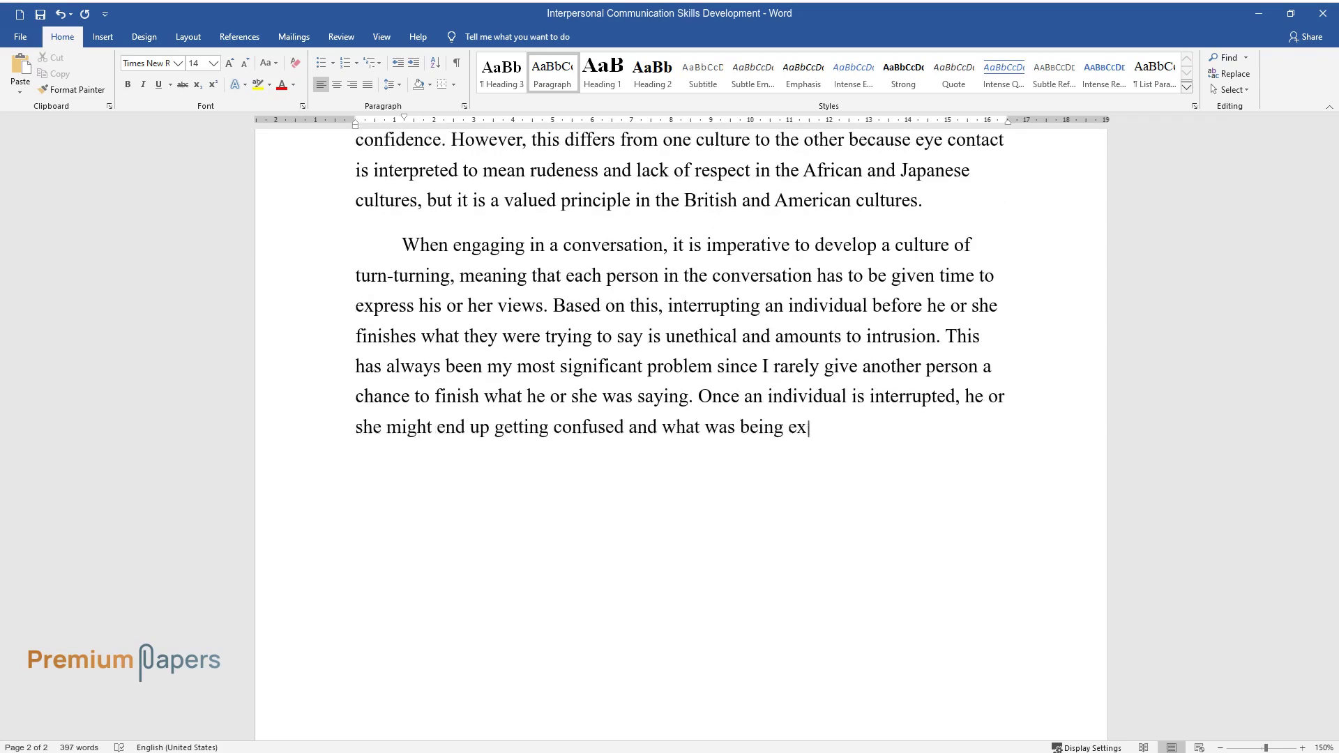
text(pressed might be lost. Therefore, I h)
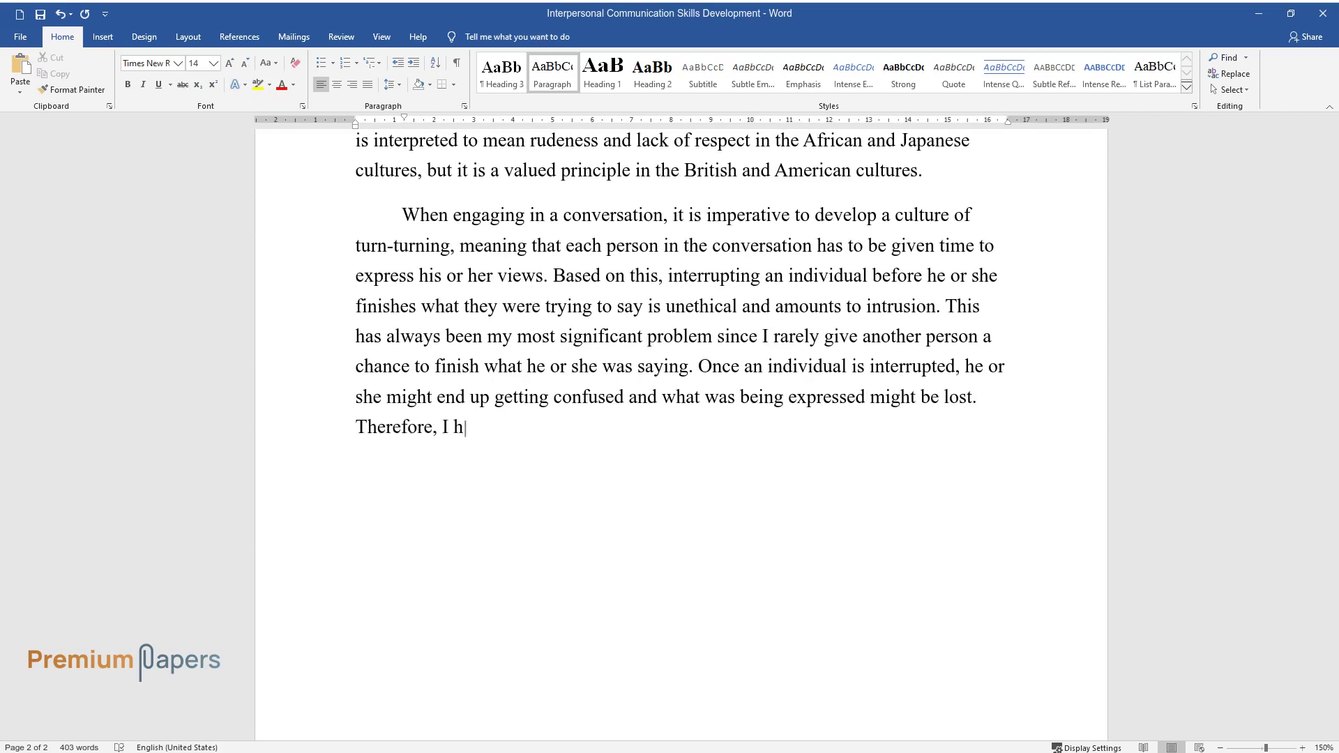
text(ave to develop a strong culture of gi)
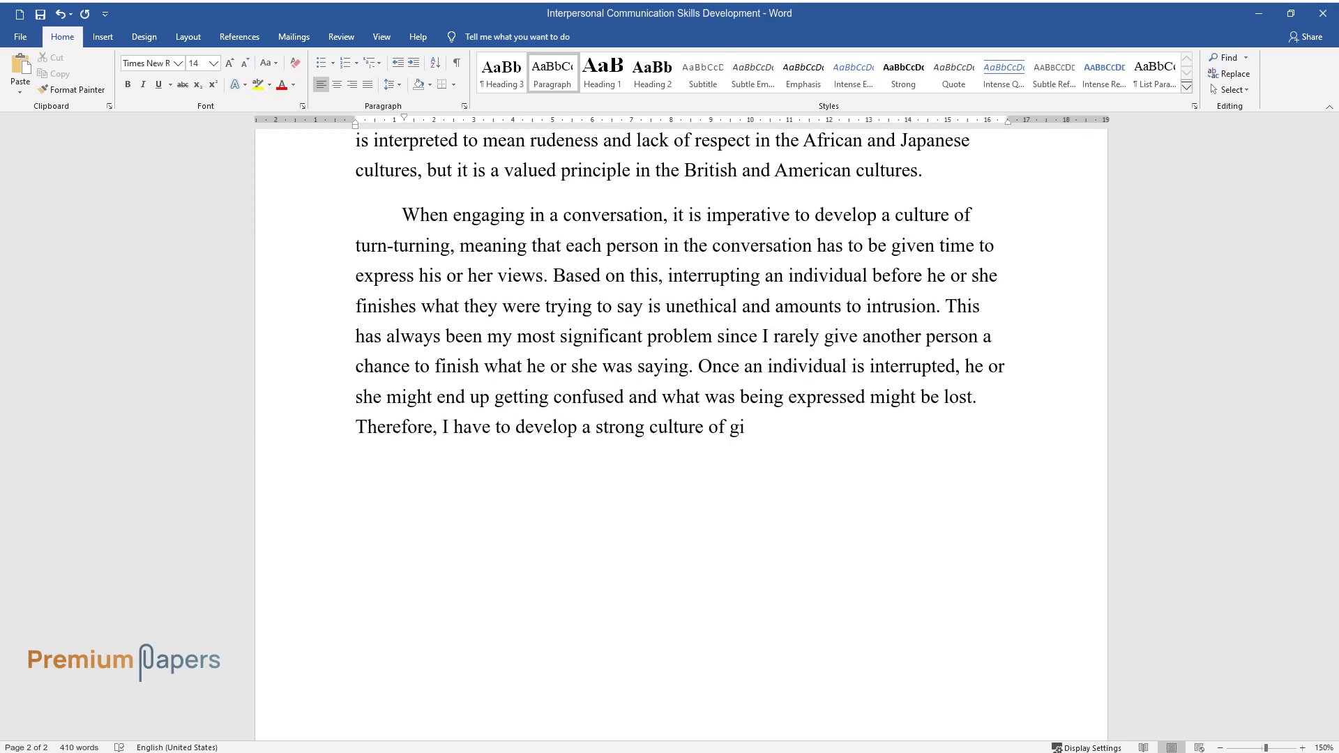
text(ving other people an opportunity to )
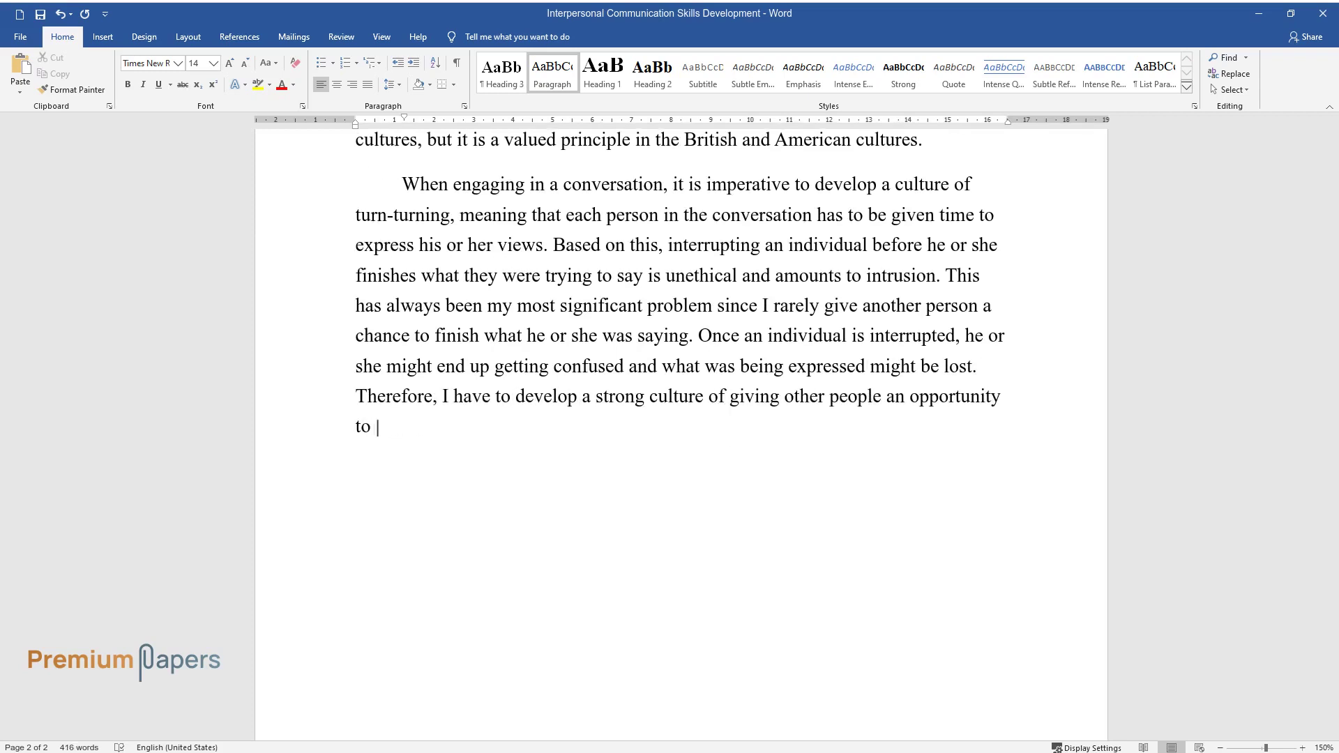
text(say what they have freely, as it woul)
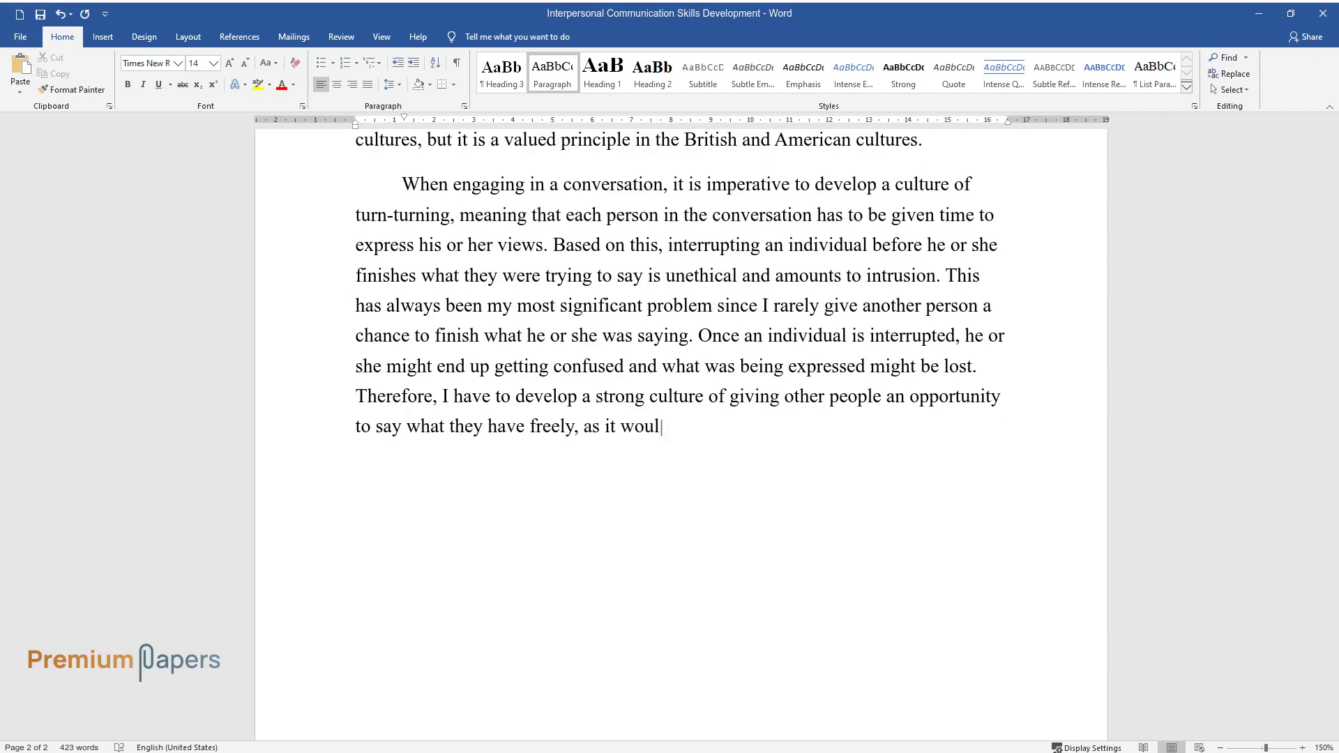
text(d enhance understanding and cooperat)
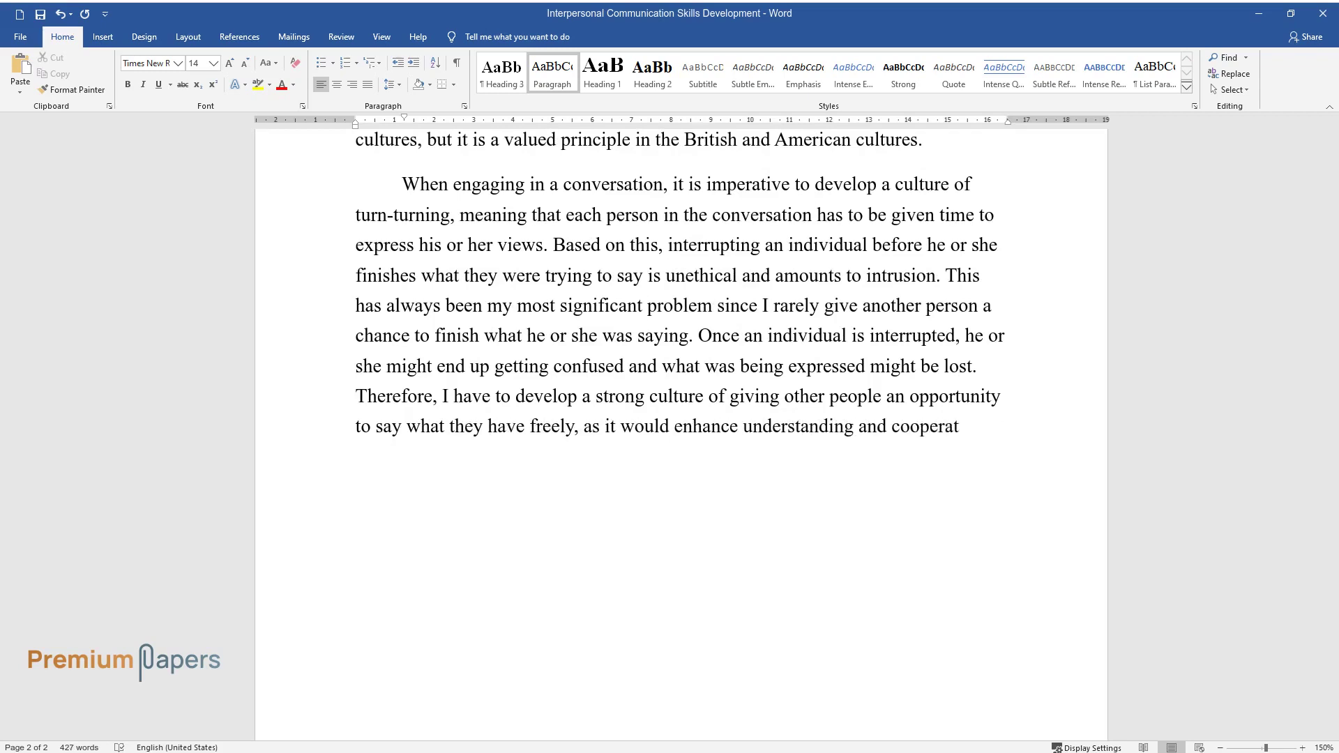
text(ion.If I am to dev)
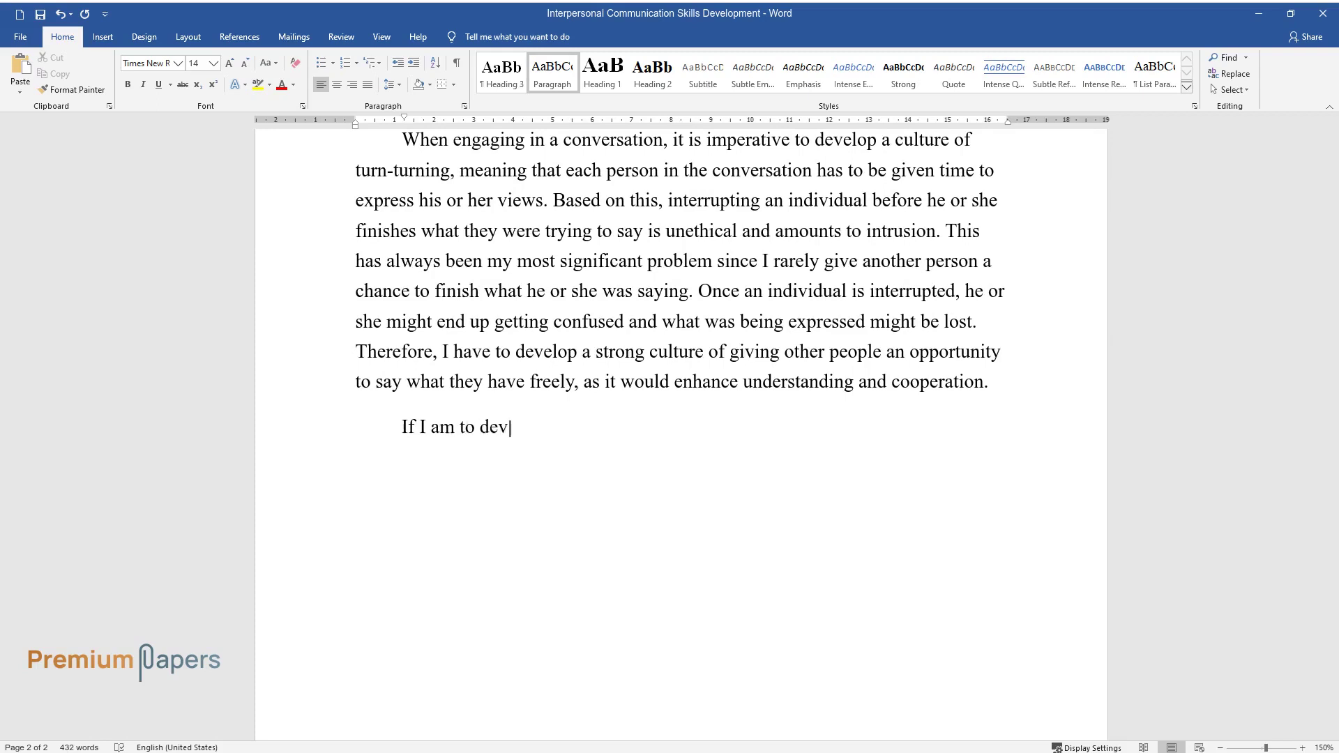
text(elop strong interpersonal skills, )
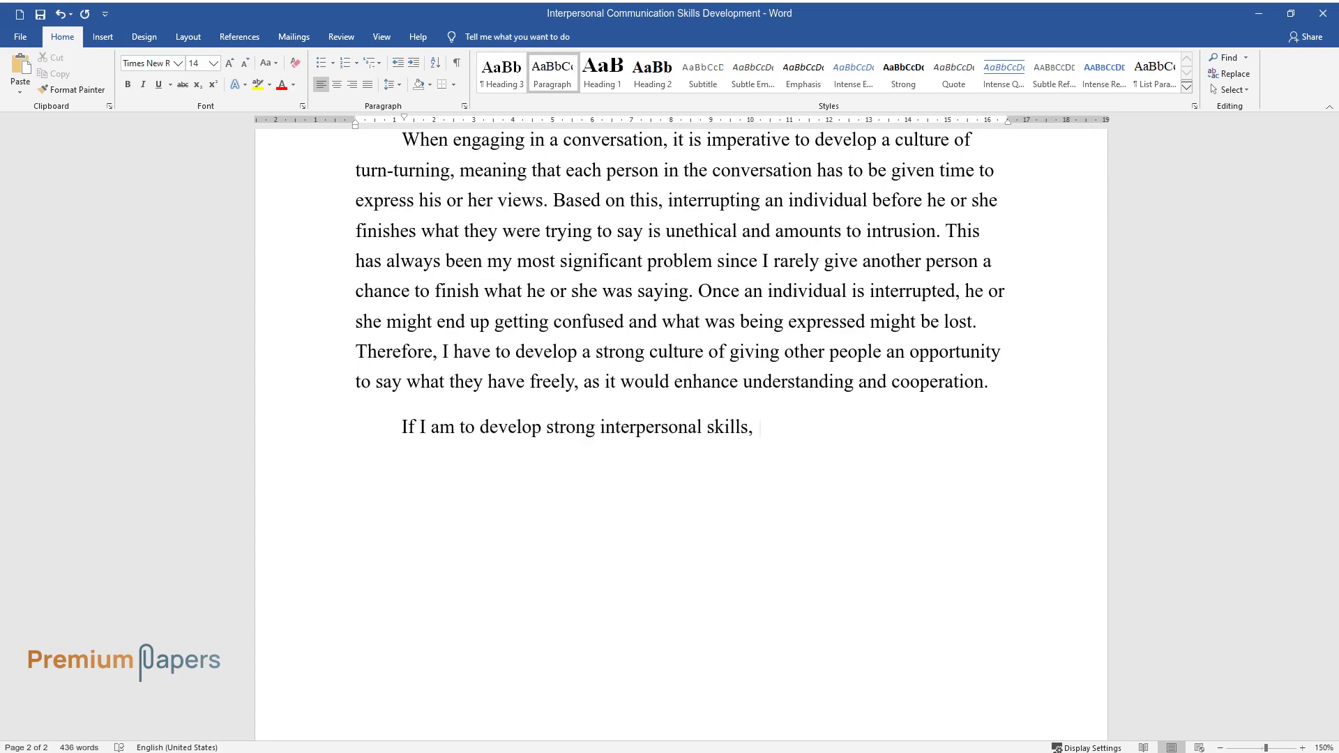
text(at least five necessary skills hav)
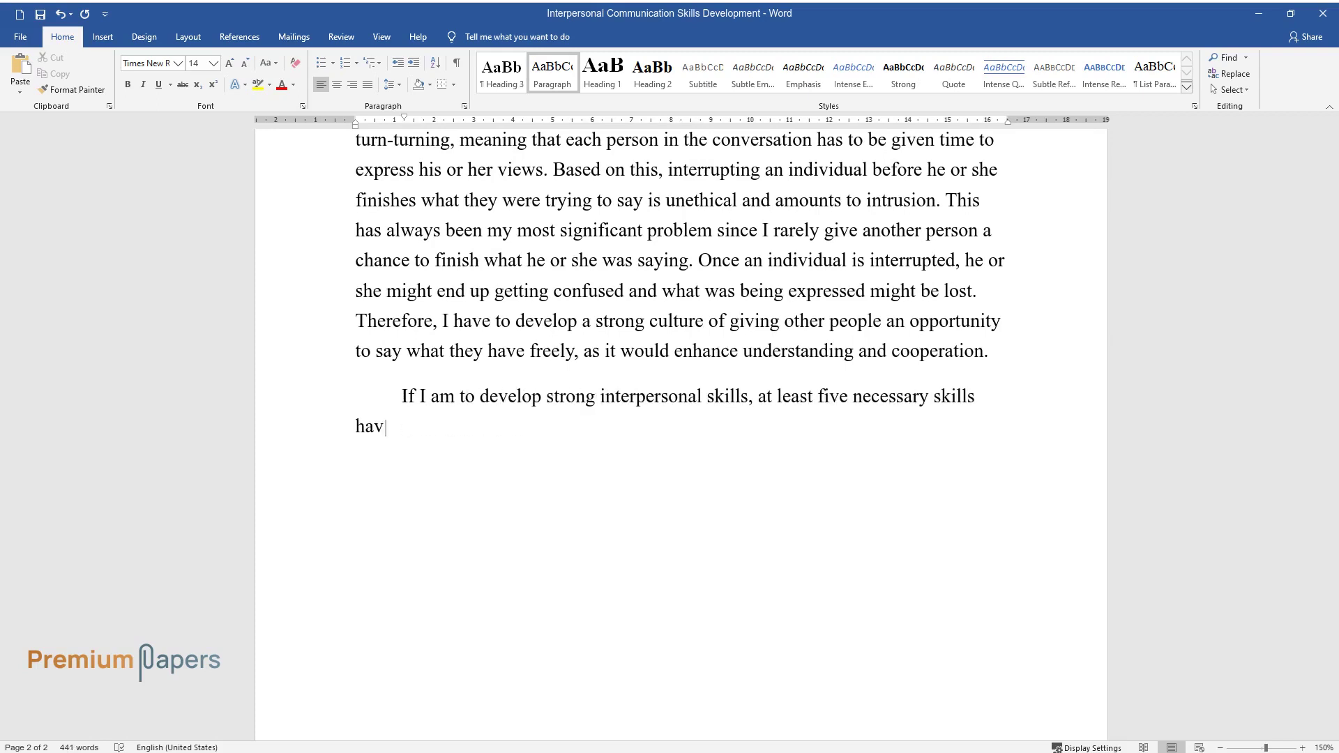
text(e to be employed. One of them is ho)
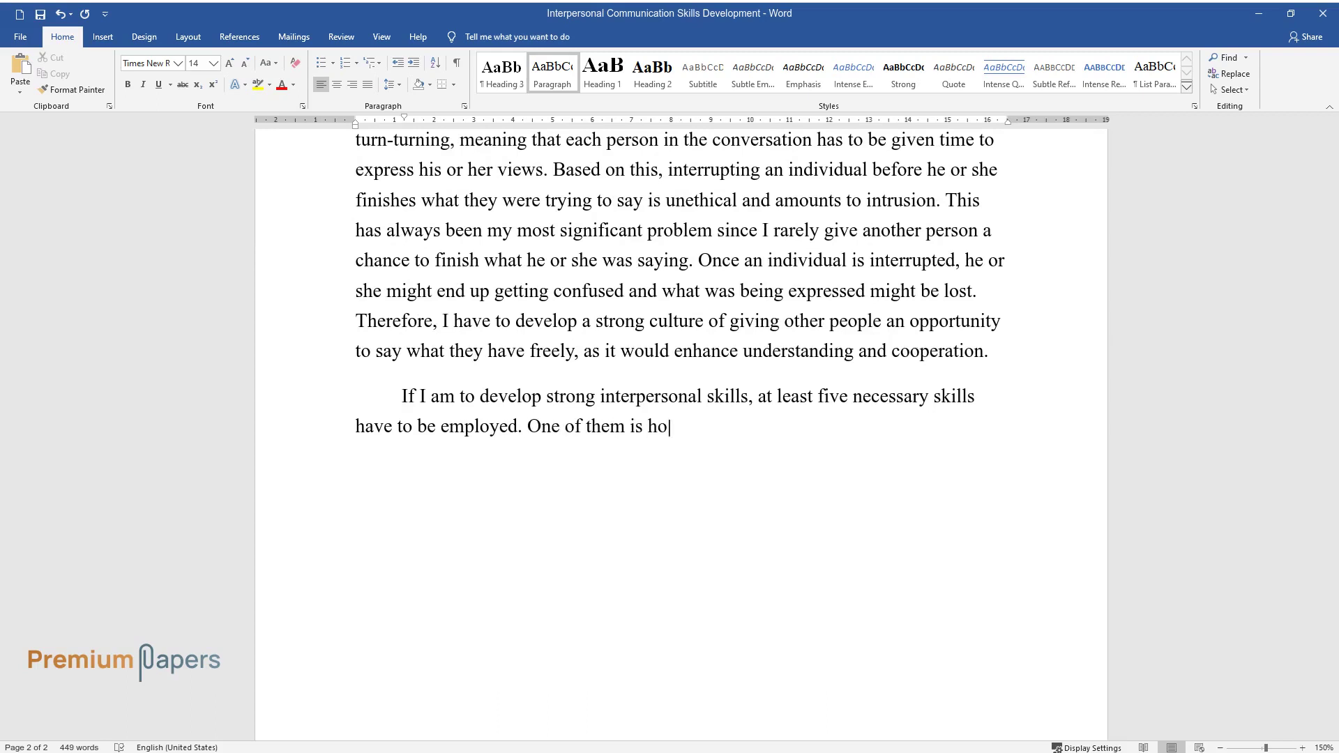
text(nesty, whereby I am expected to te)
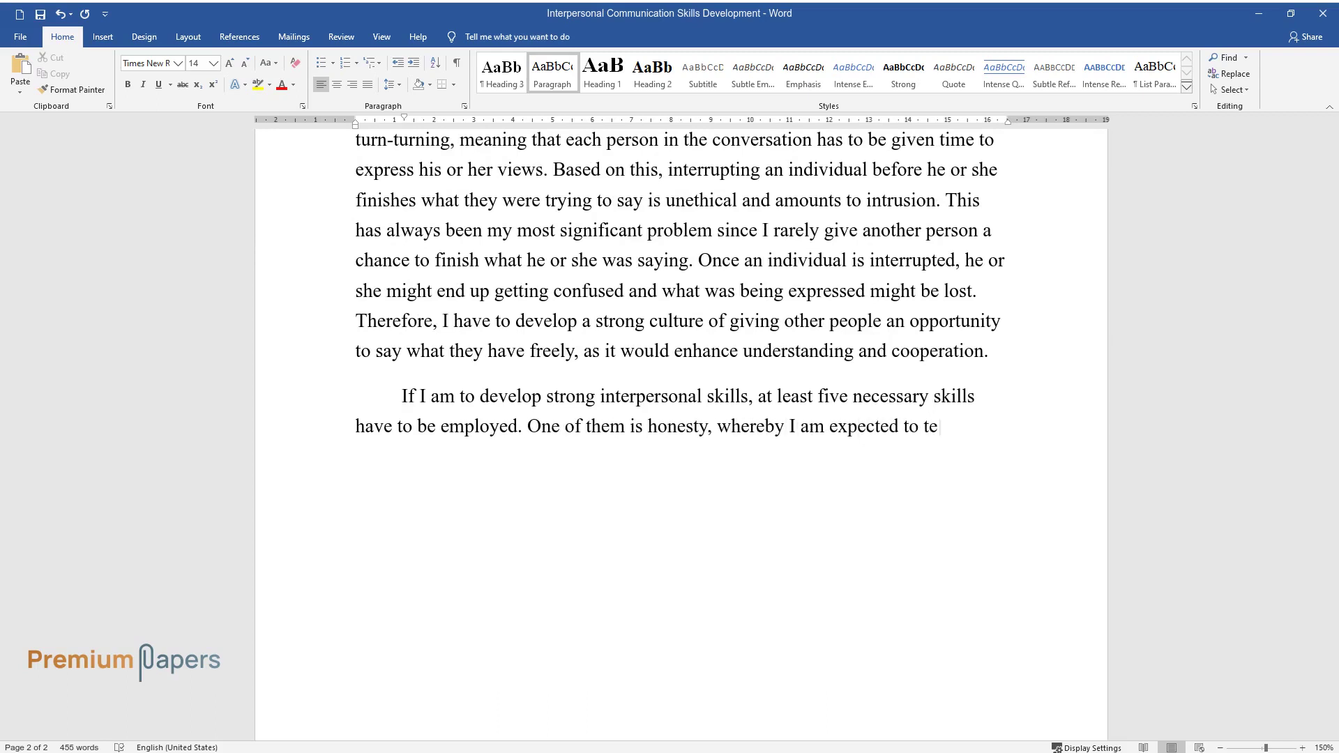
text(ll the truth always because many pe)
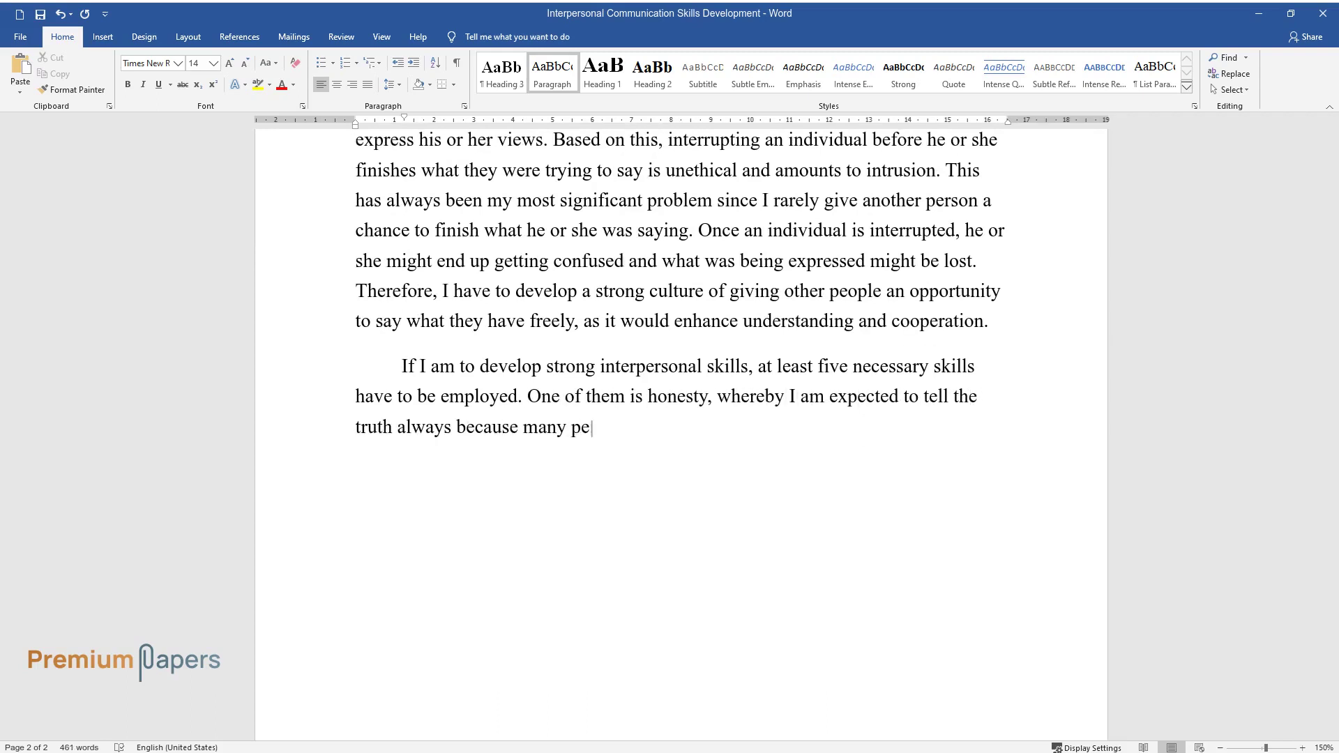
text(ople are against lying. If an indi)
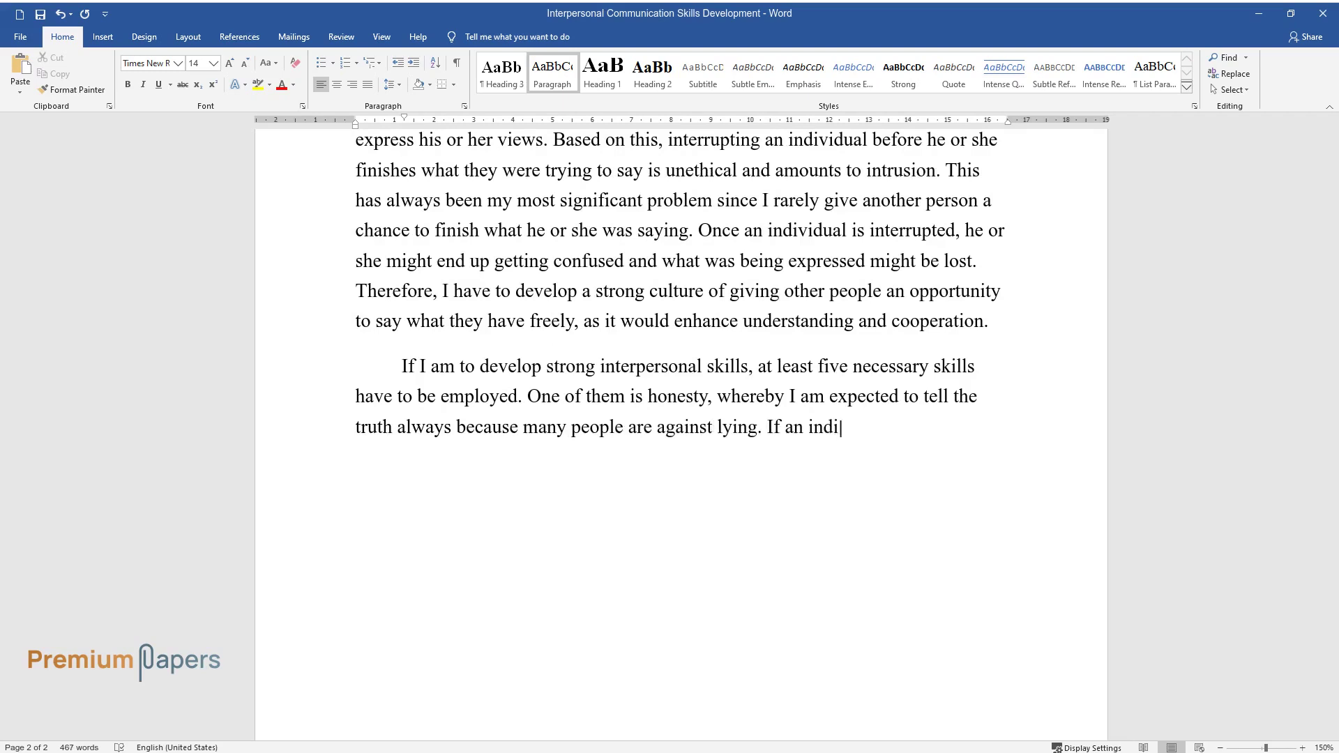
text(vidual is interrupted abrup)
text(tly, he )
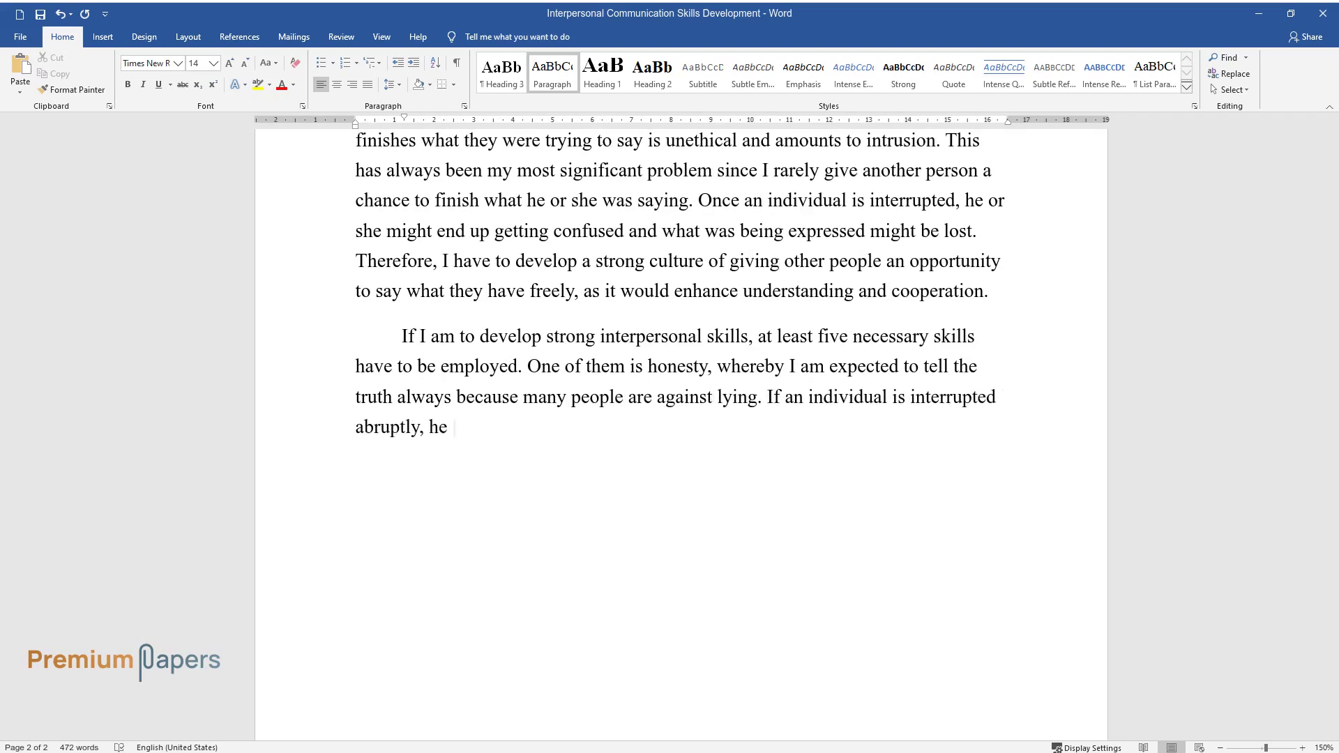
text(or she might end up thinking that )
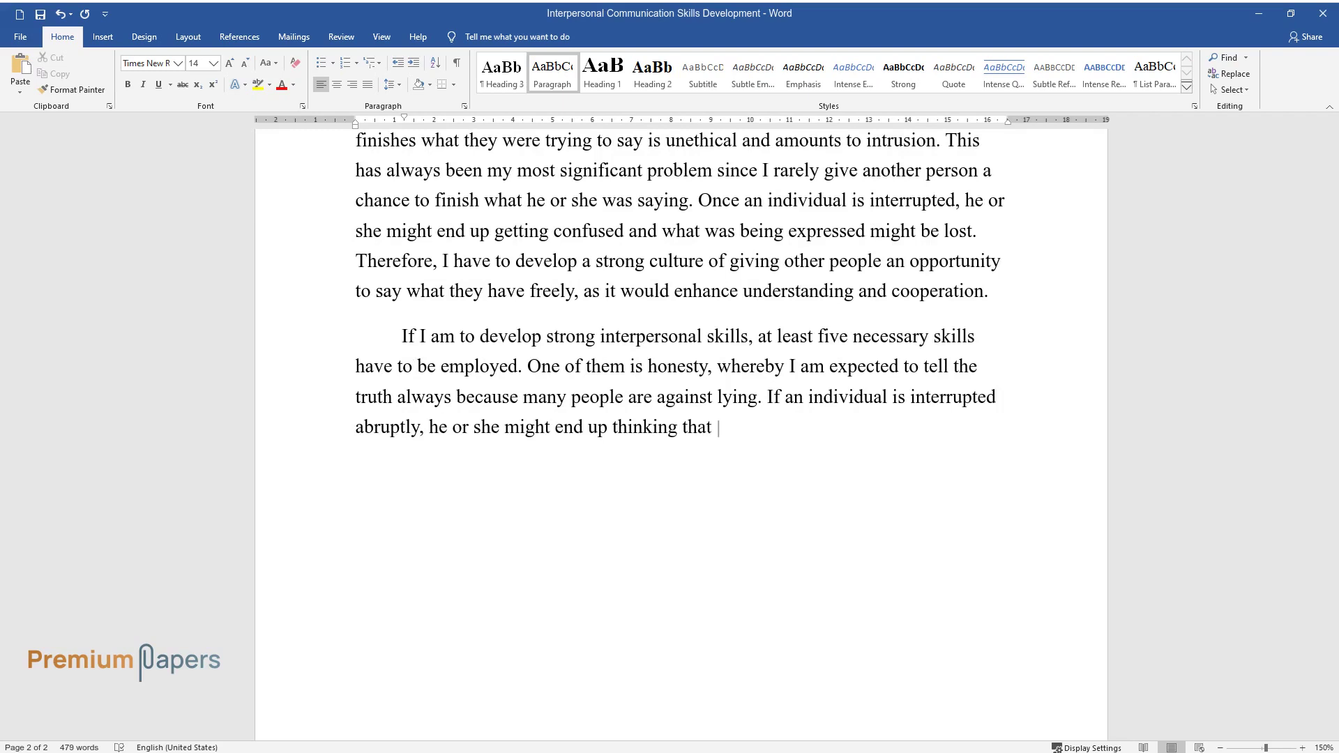
text(the person doing is fake or unreali)
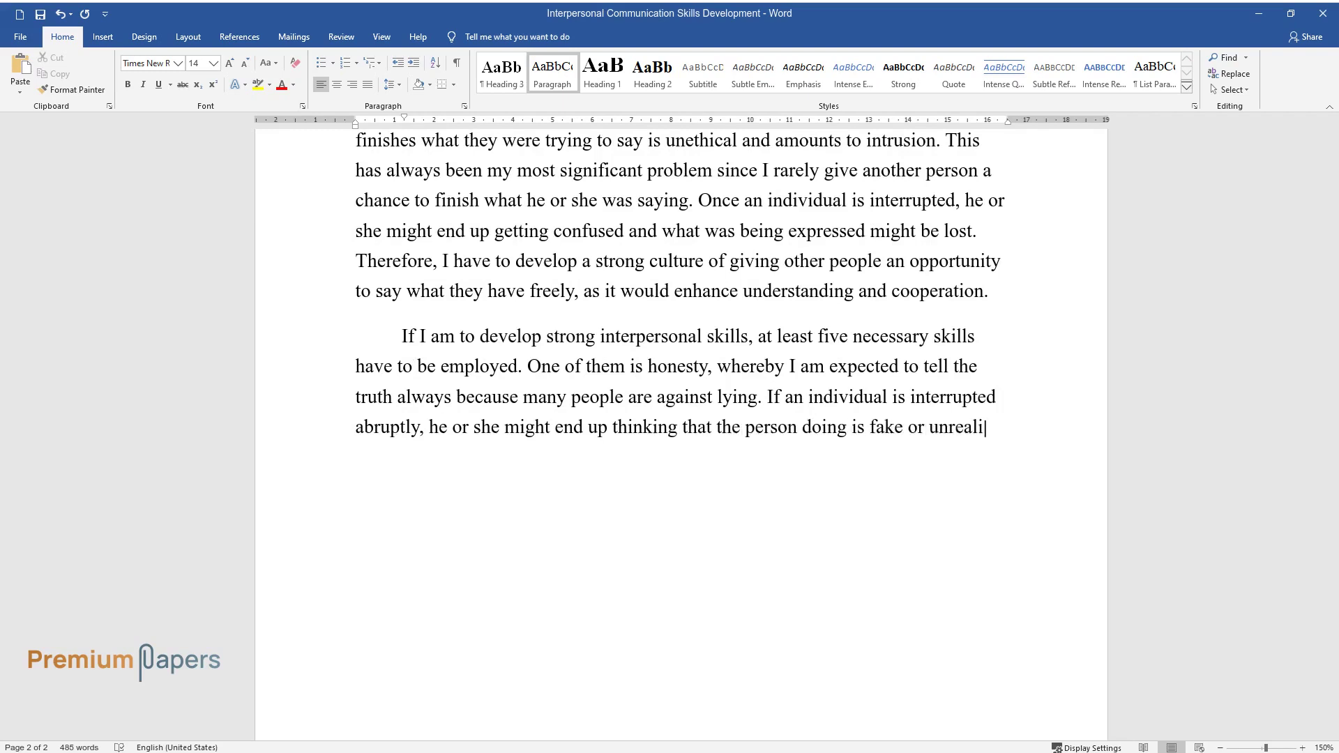
Continue the interpersonal-skills paragraph with the sentence on honesty creating rapport with other people
text(stic. Studies show that being hone)
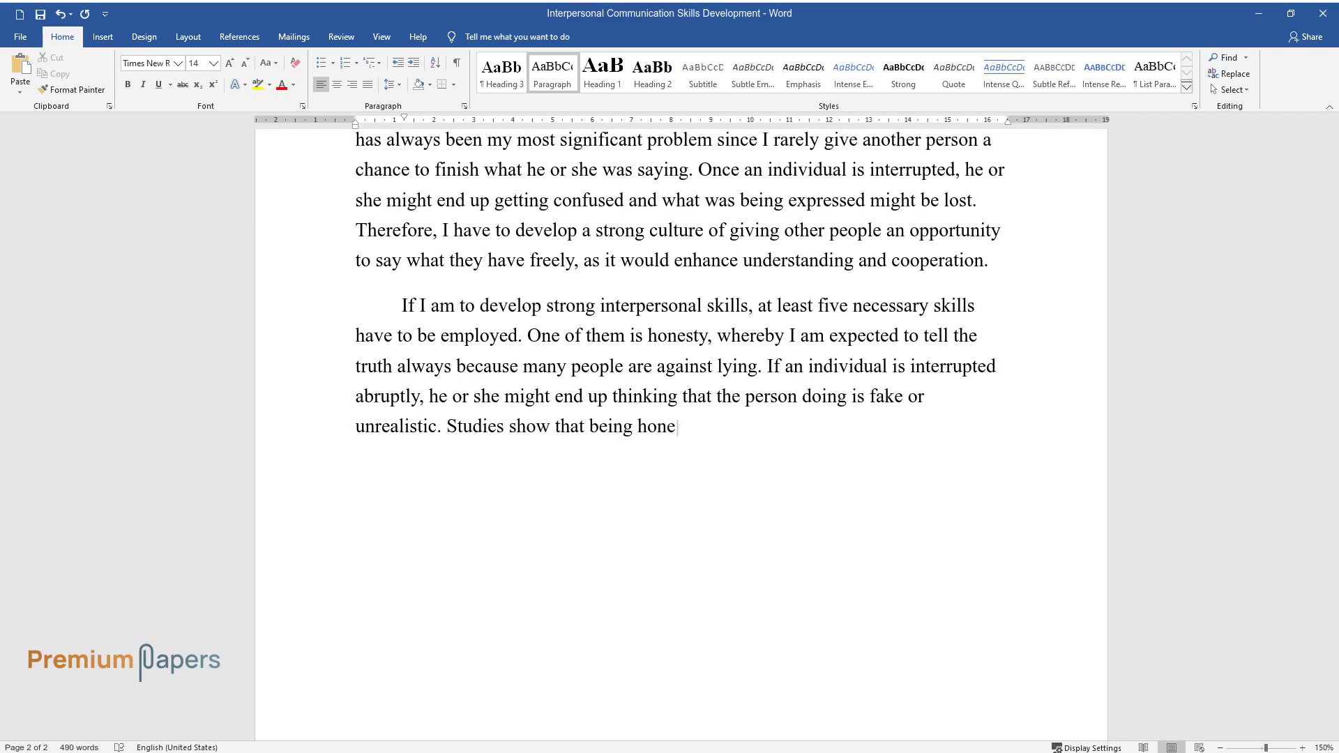
text(st creates a rapport with other peo)
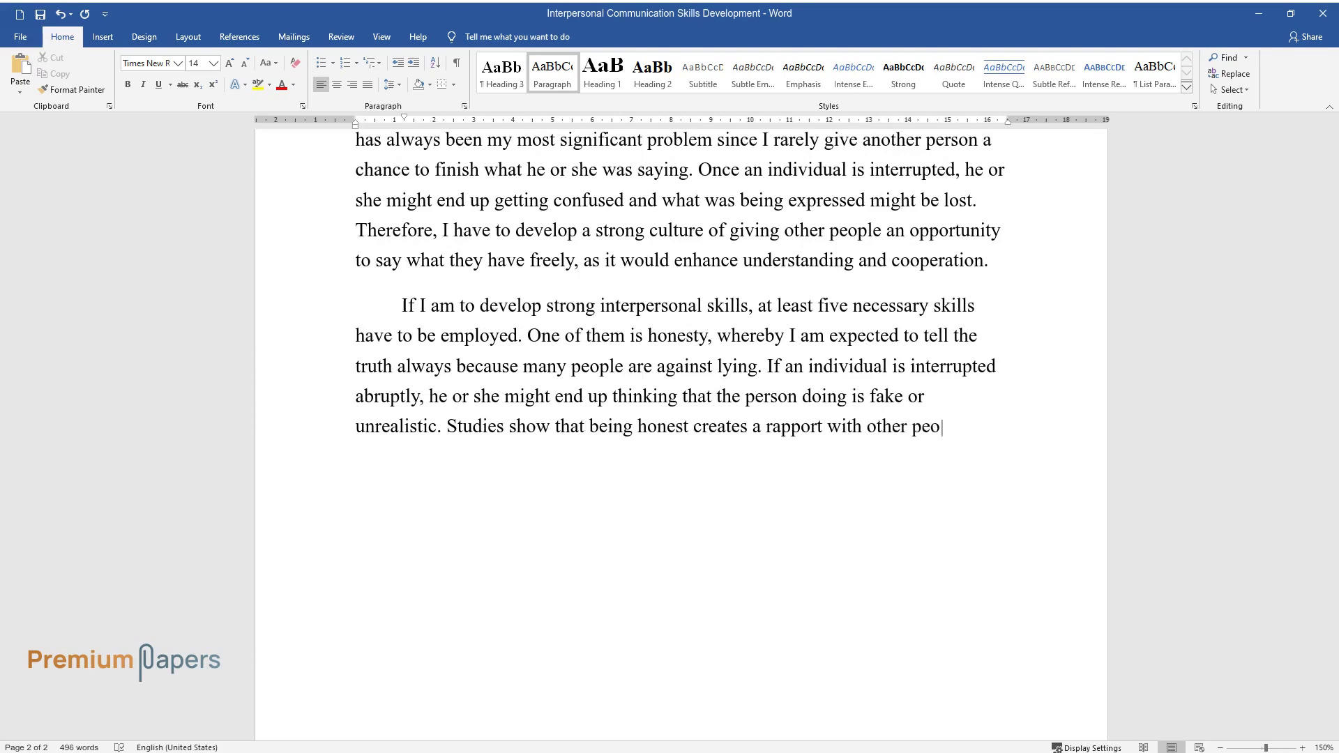
text(ple, which enhances lifelong relat)
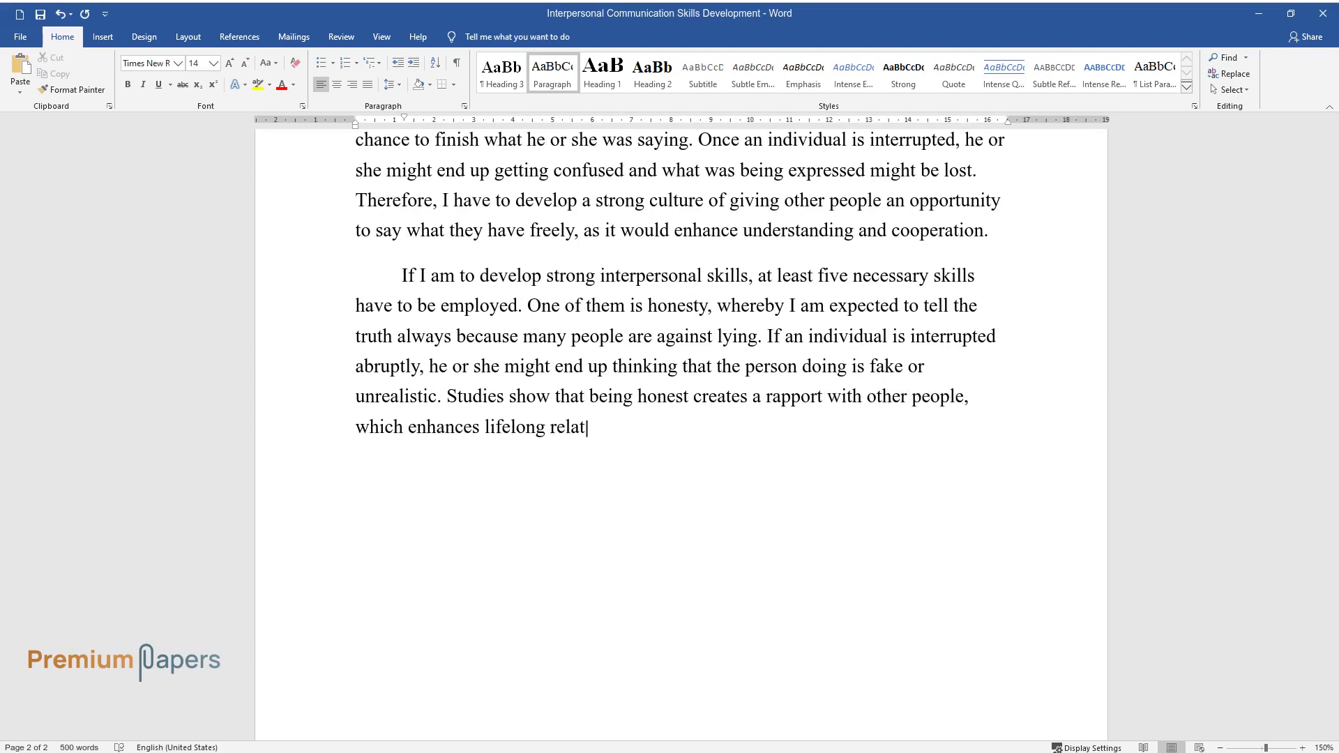
text(ionships. Honesty in a discussion i)
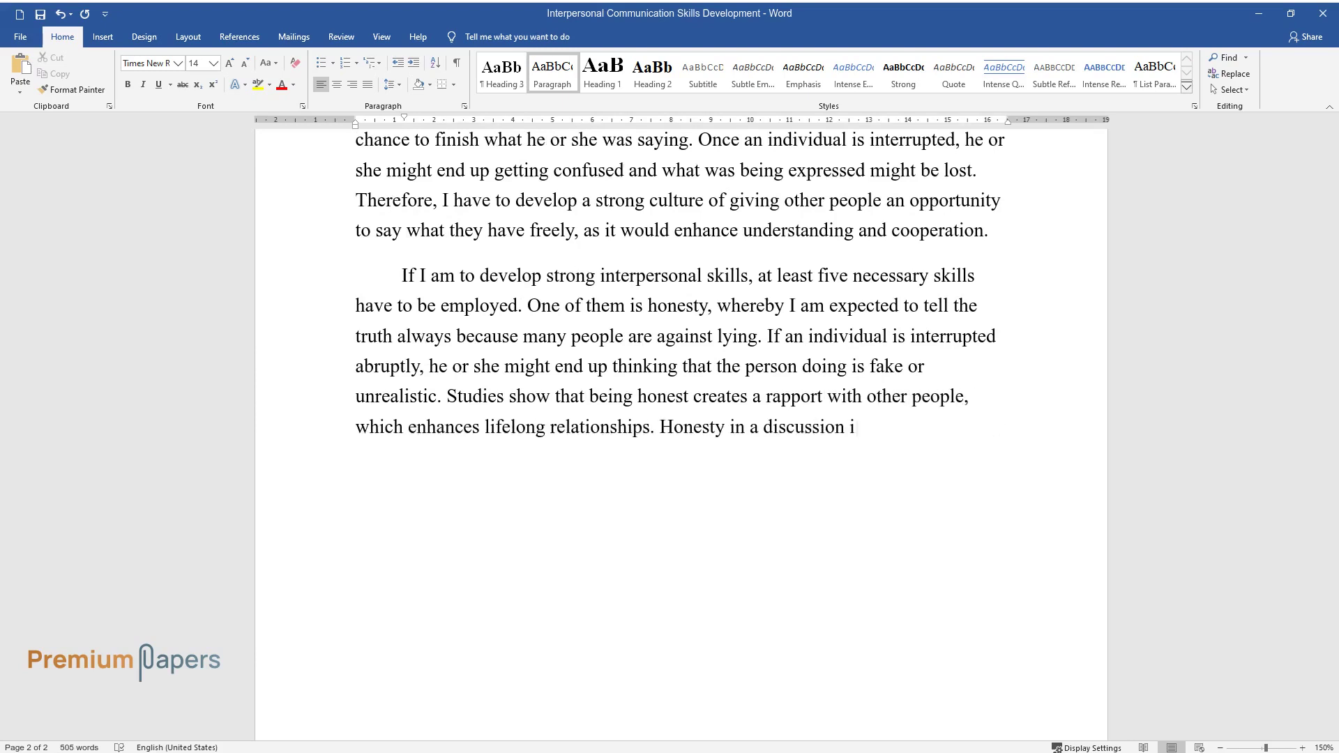
text(s cherished as an essential trait )
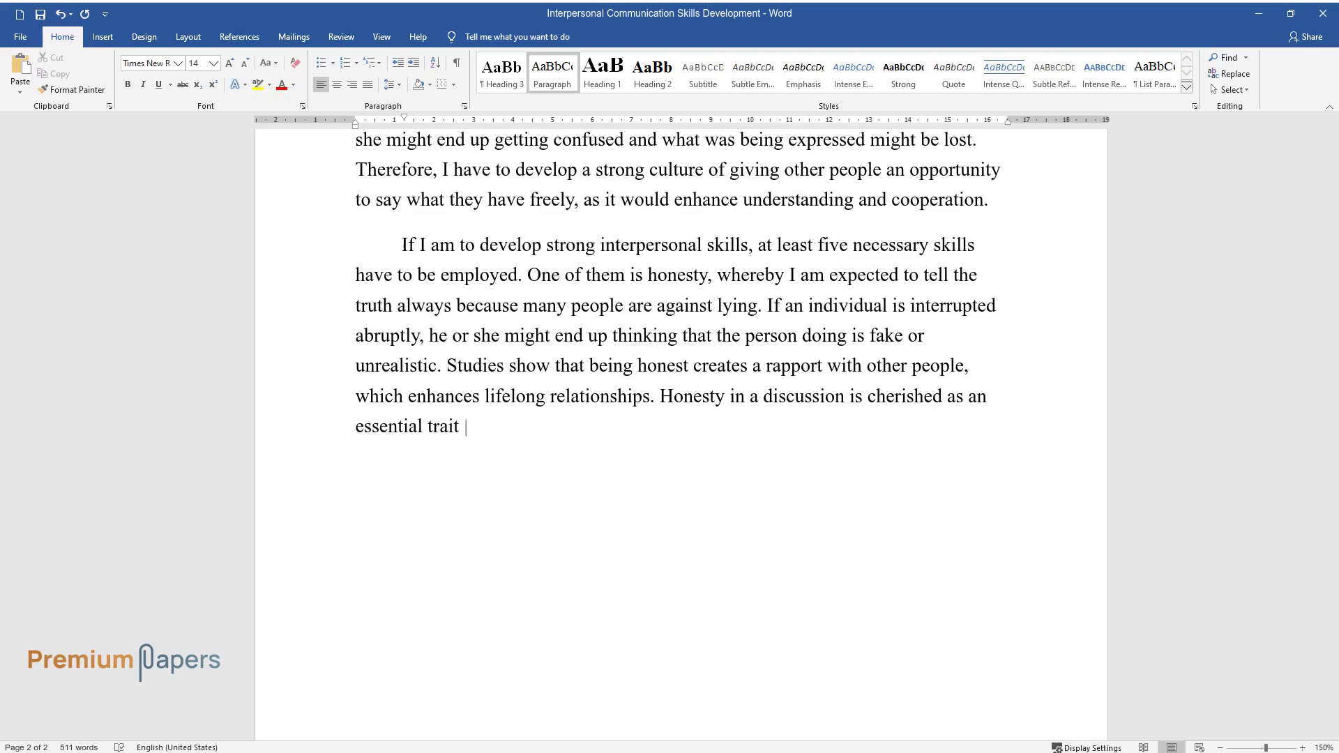
text(that all individuals should try to )
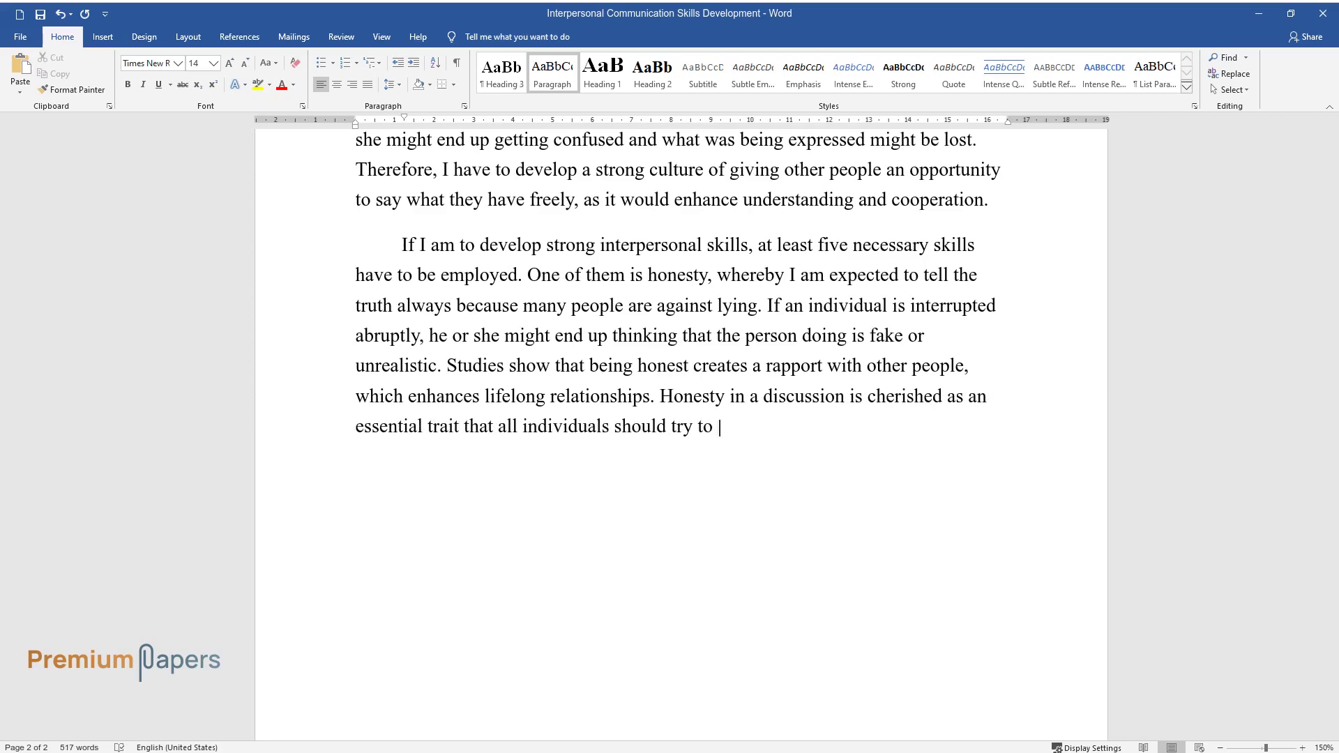
text(acquire in their places of work. W)
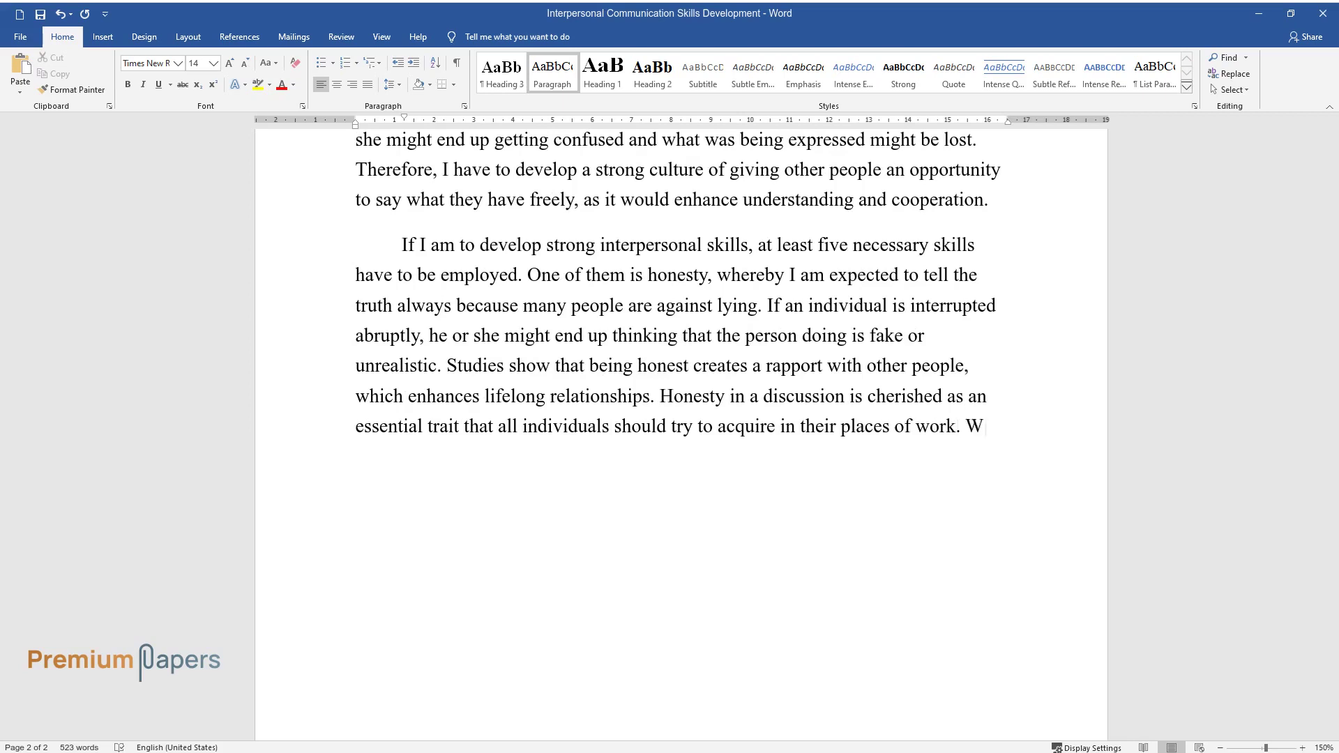
text(henever I feel that someone is expr)
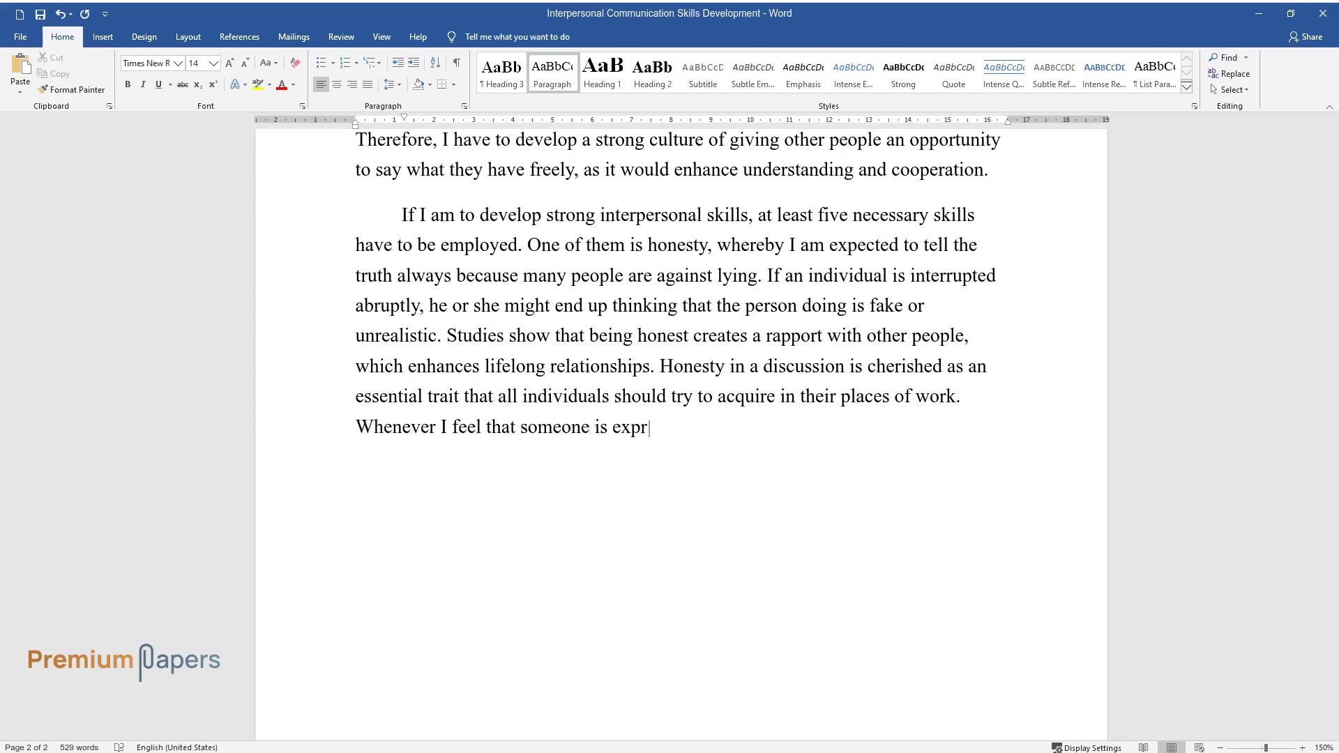
text(essing a varying view, I interrupt)
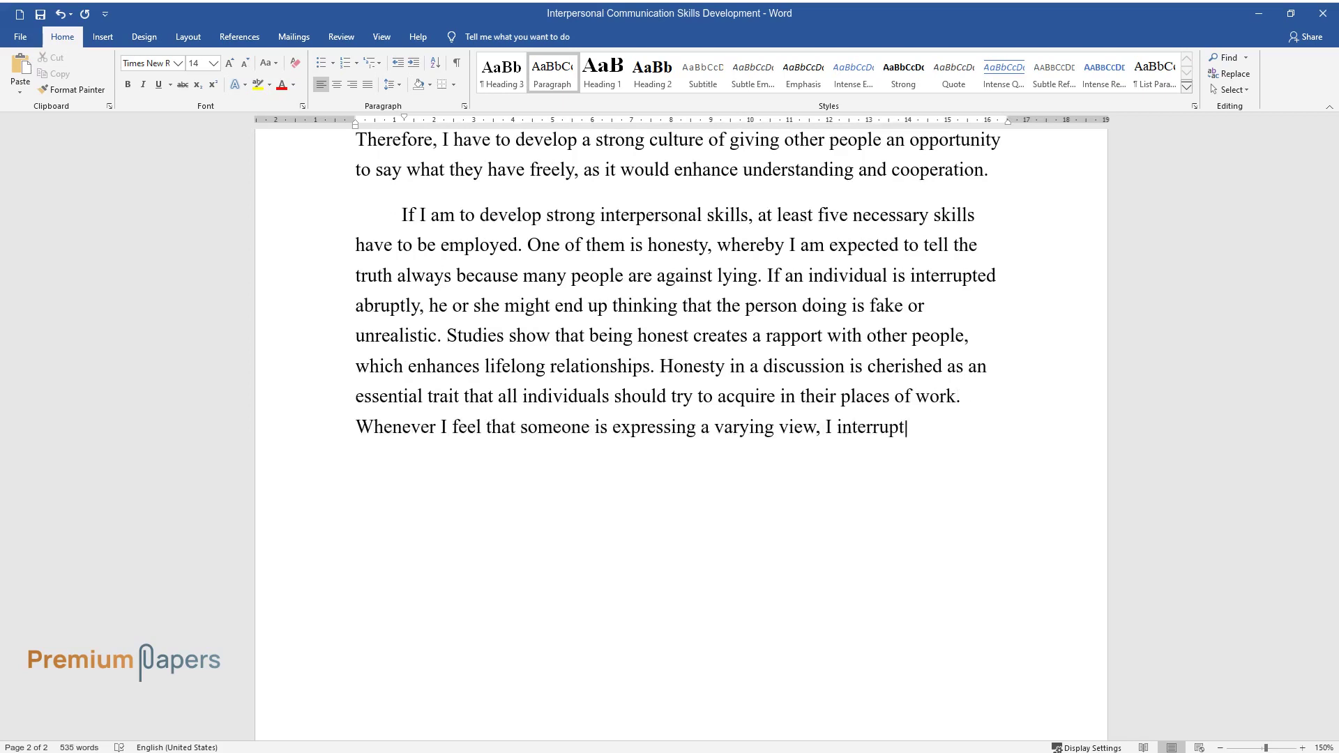
text( right away, something tha)
text(t my frie)
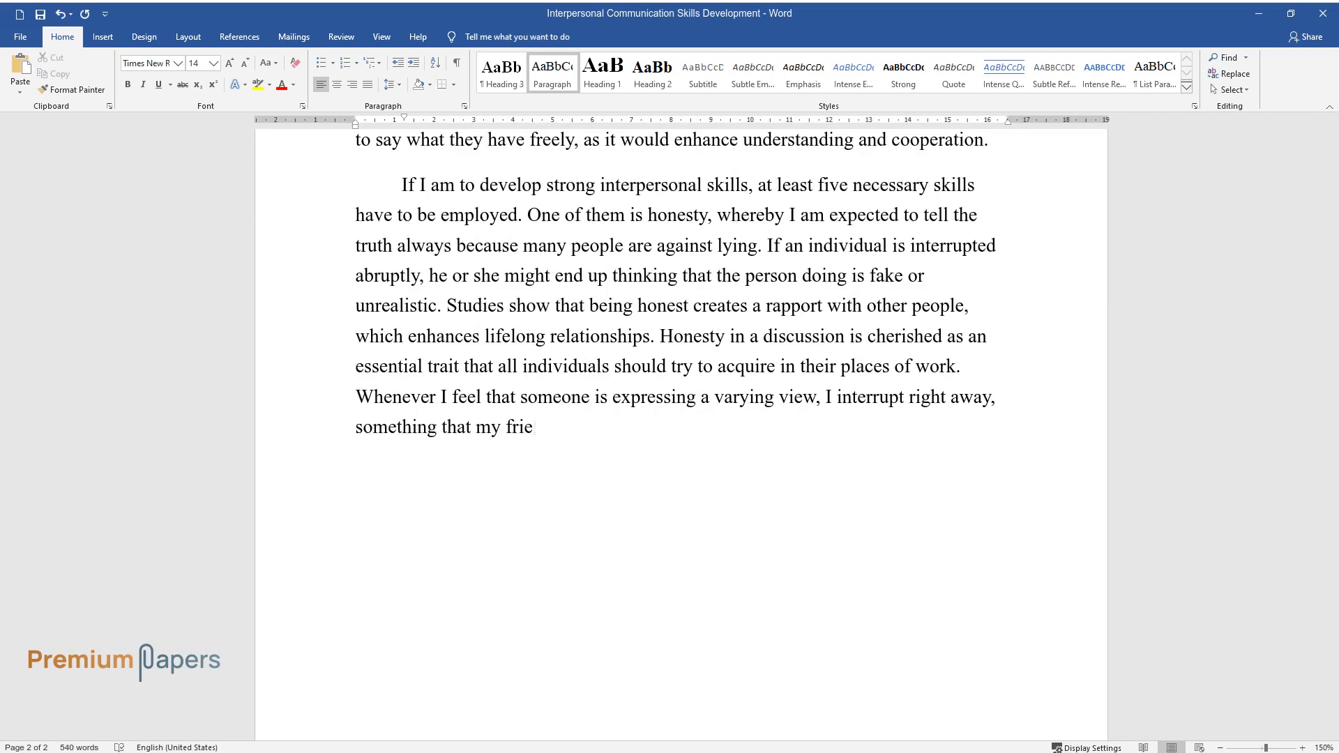
text(nds and relatives term as unfair c)
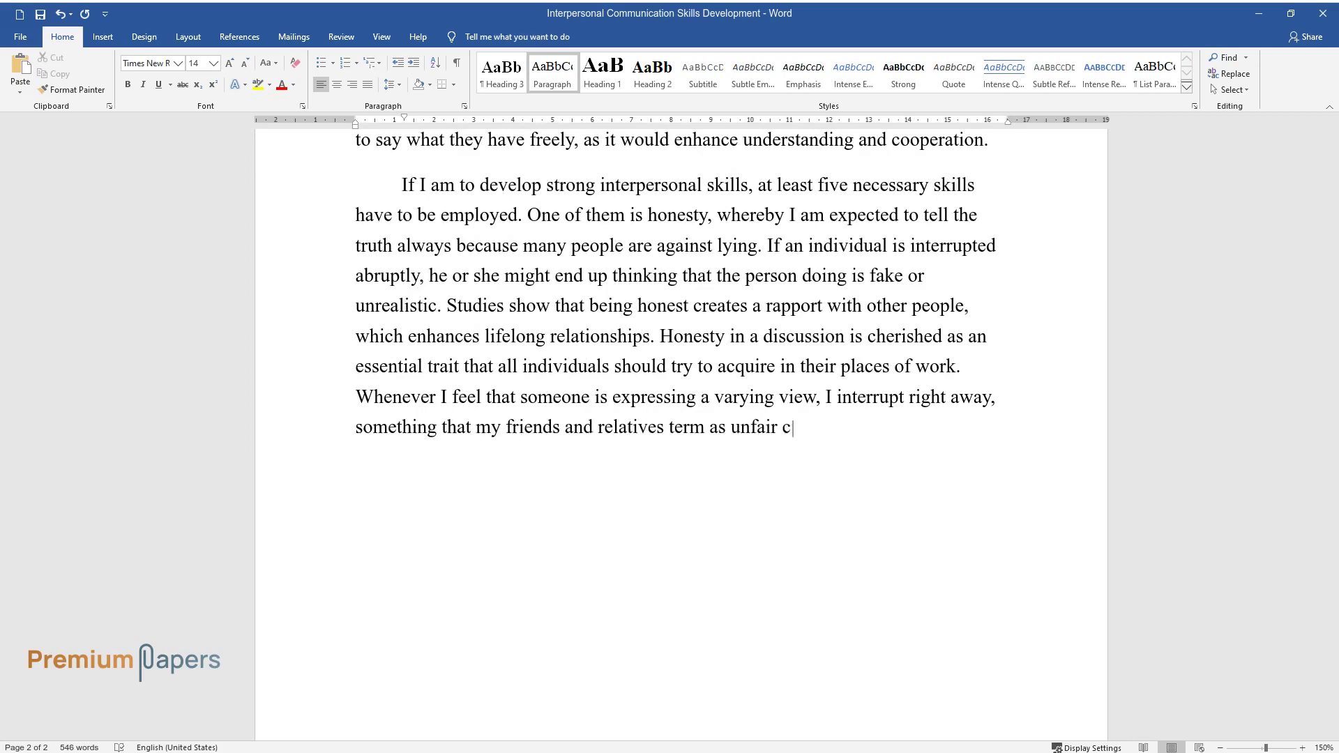
text(riticism.)
Write the non-judgmental listening paragraph, ending 'know more about what is being said.'
key(Return)
text(They al)
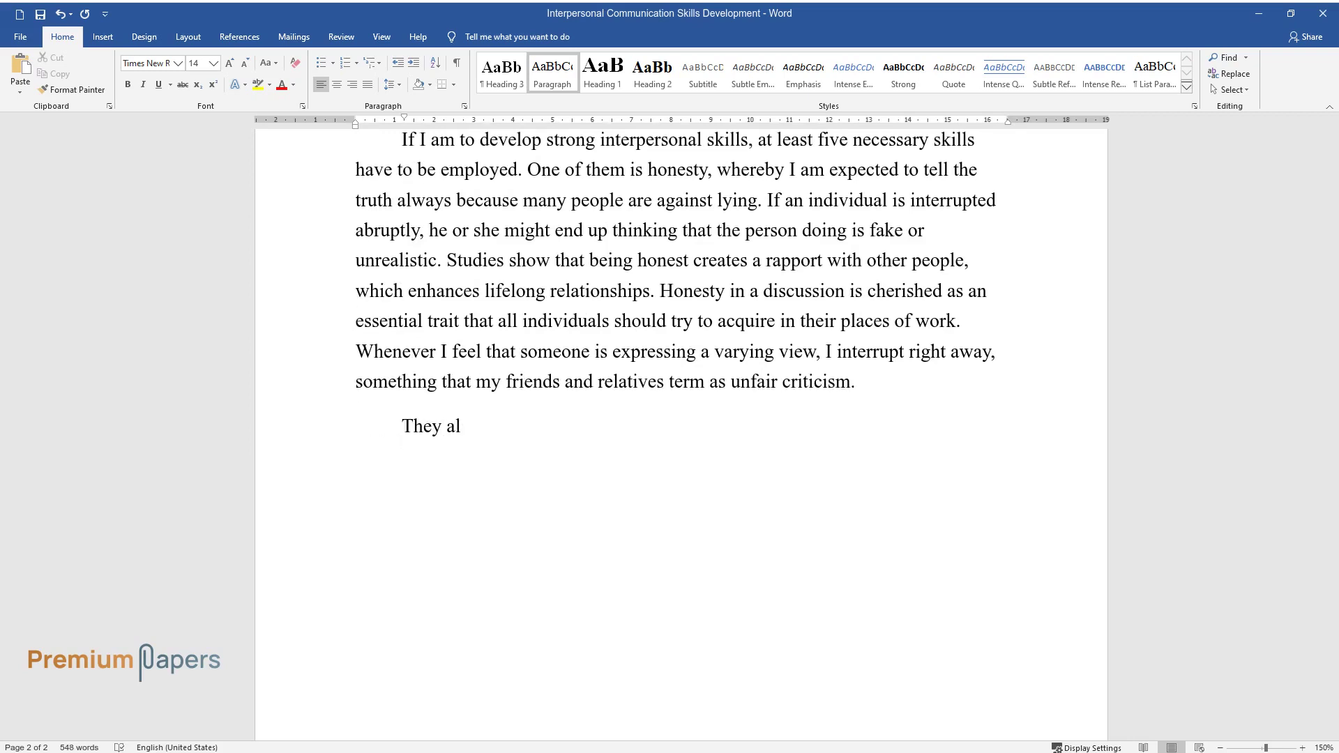
text(ways condemn my actions, claiming th)
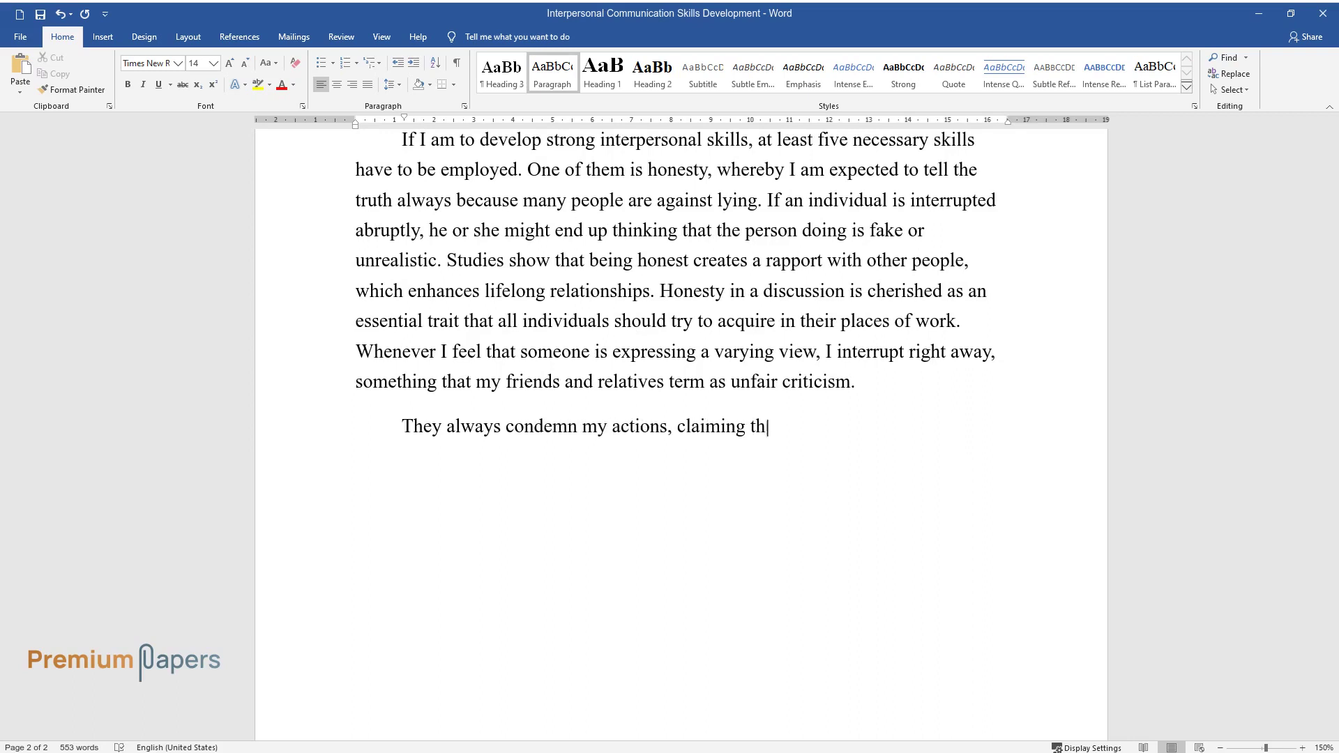
text(at I am not any special or better th)
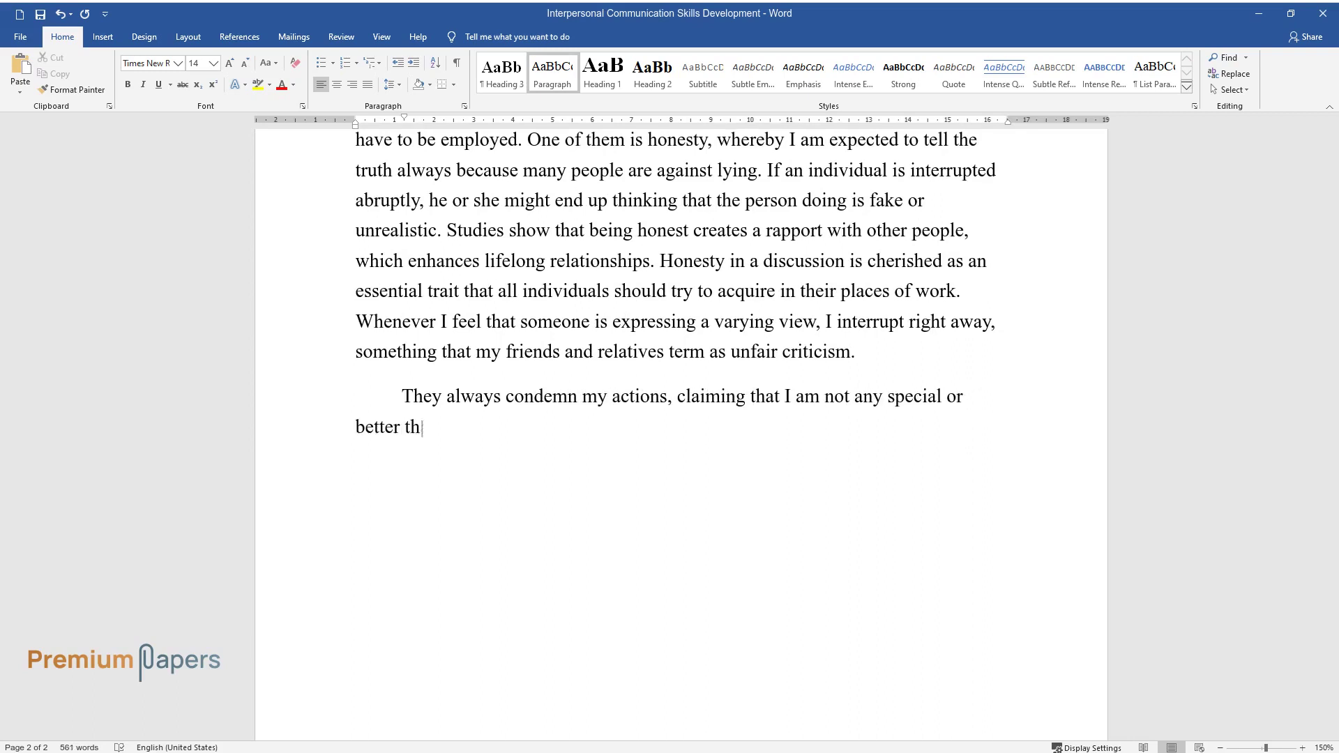
text(an most of them. Studies show that li)
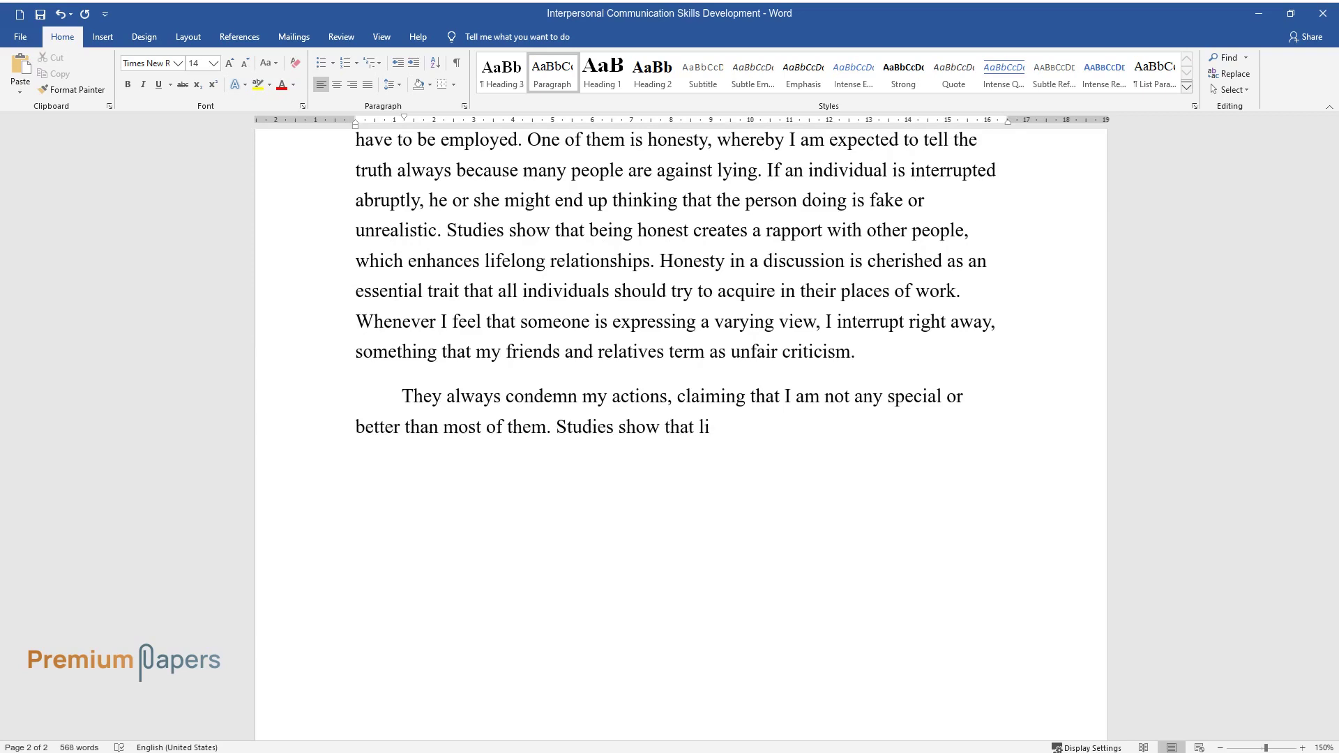
text(stening to the needs and views of ot)
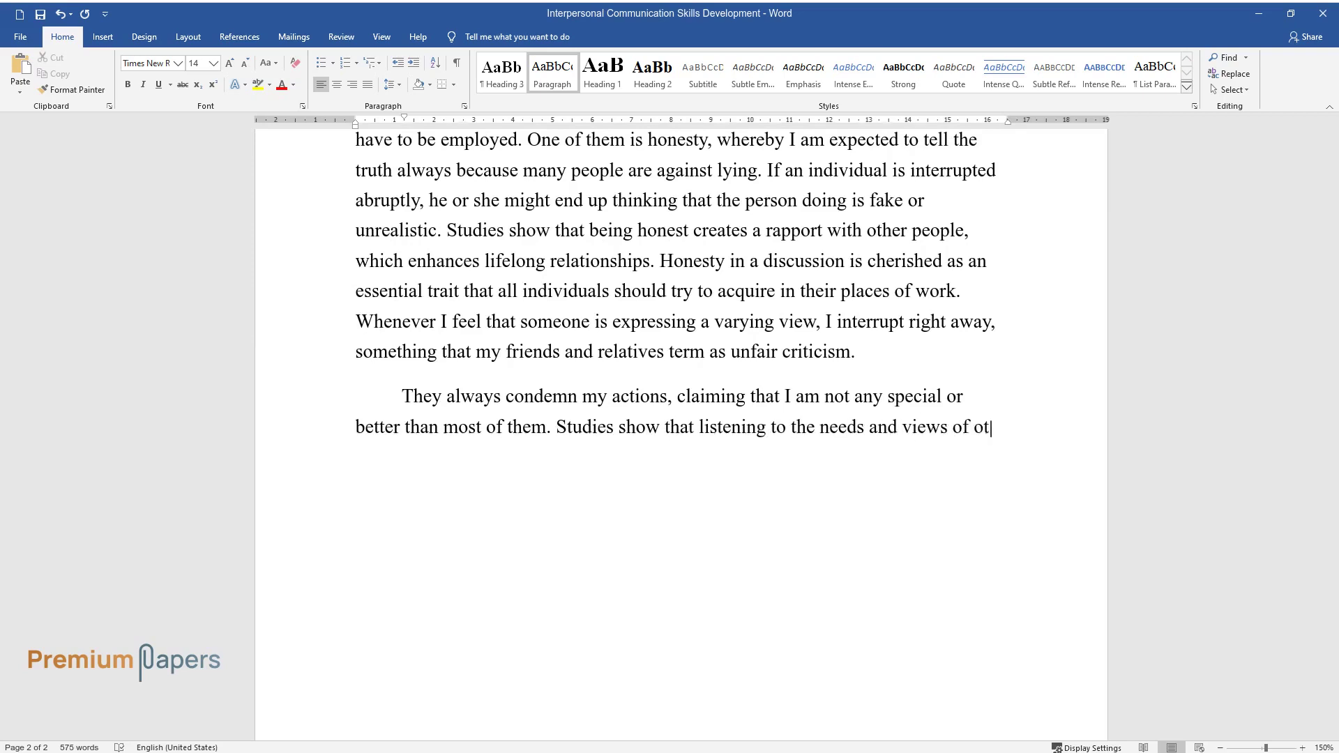
text(hers in a discussion enables an individual to win many friends, both at)
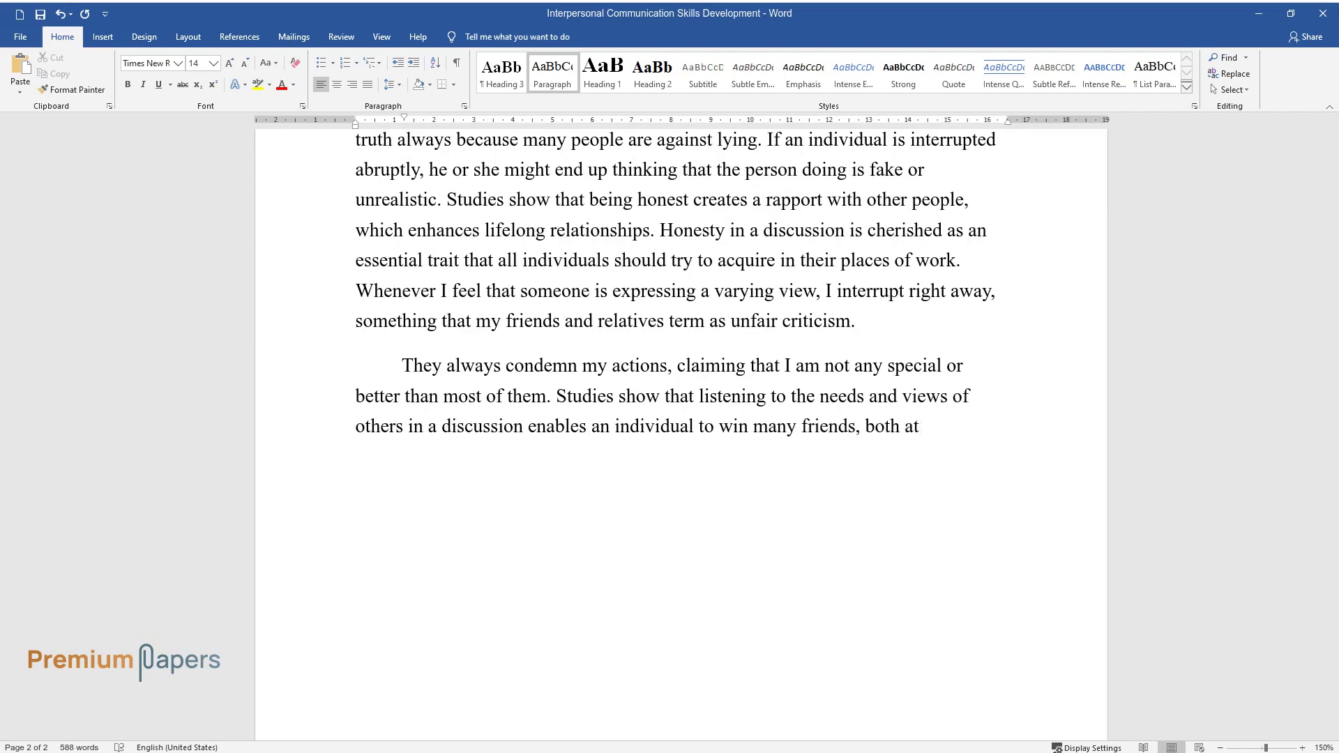
text( home and in the place of wor)
text(k. This i)
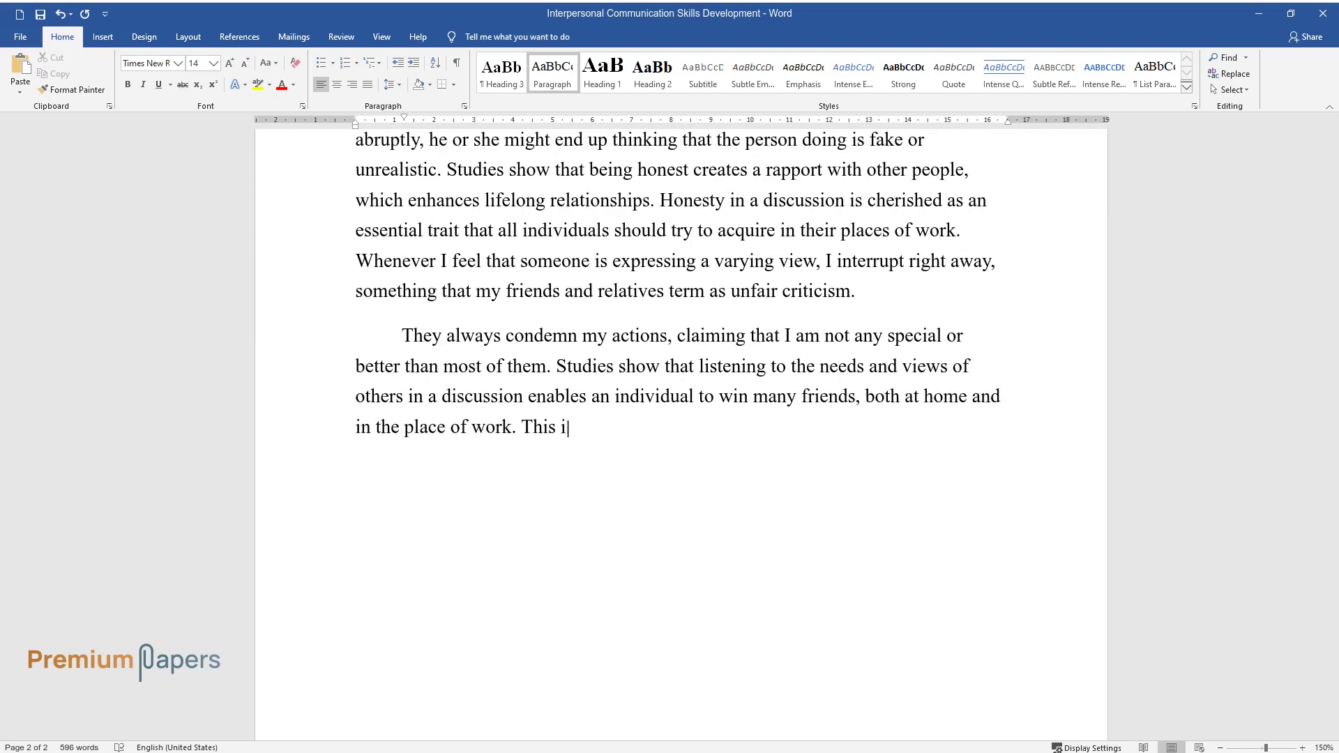
text(mplies that I have to learn to listen)
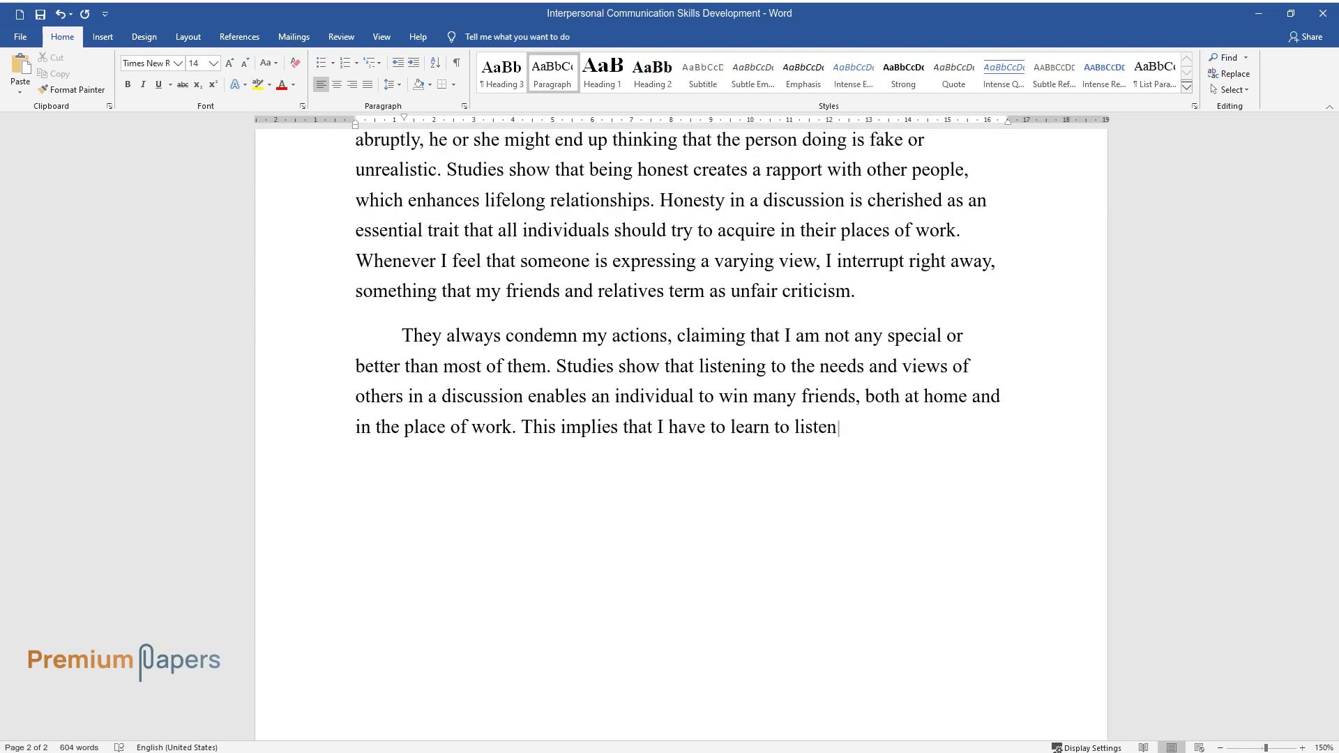
text( to the views of other people withou)
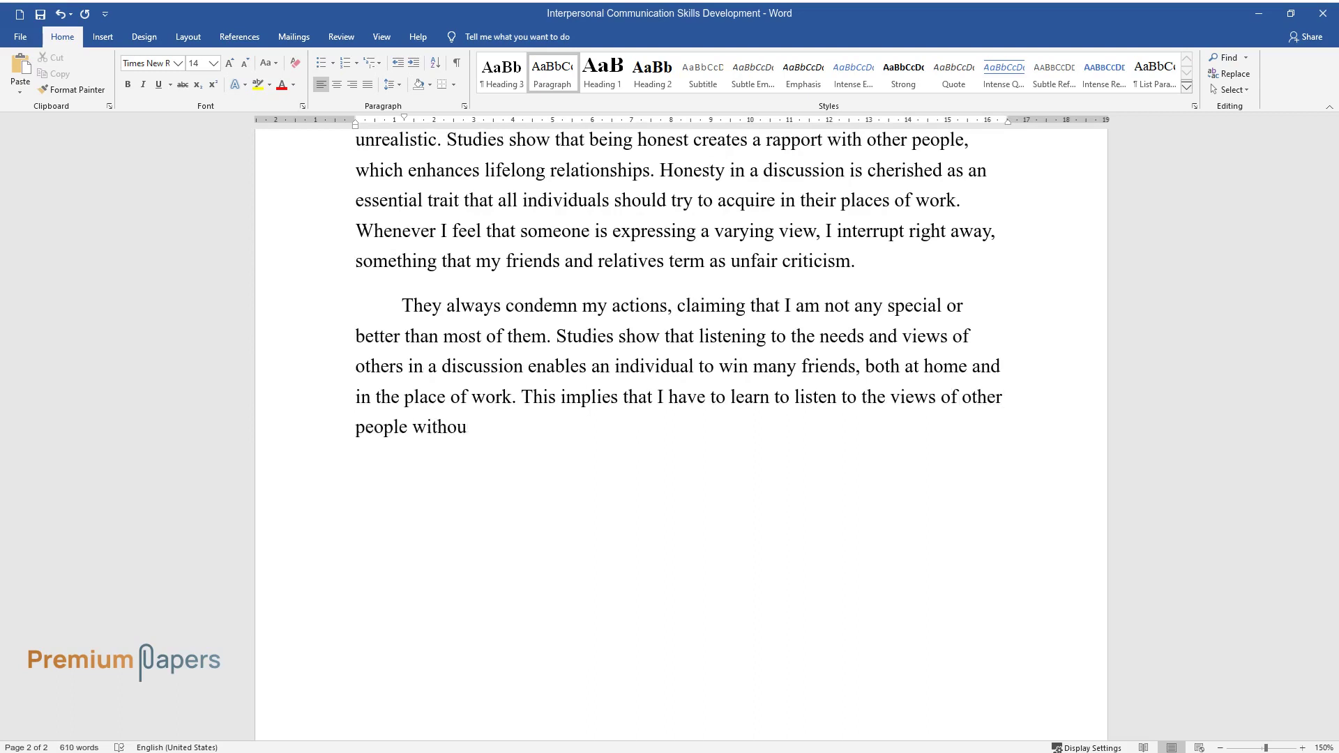
text(t being judgmental. If an individual)
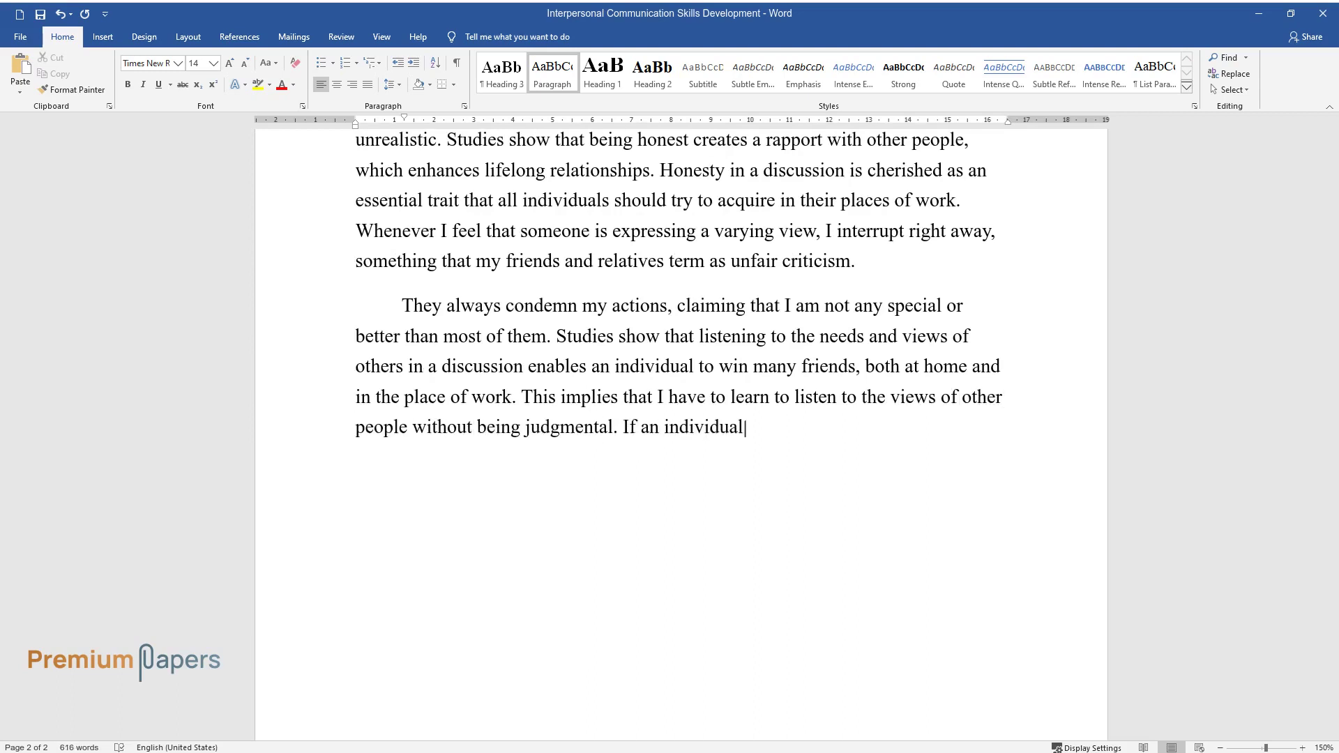
text( realizes that what he or she is saying is not being he)
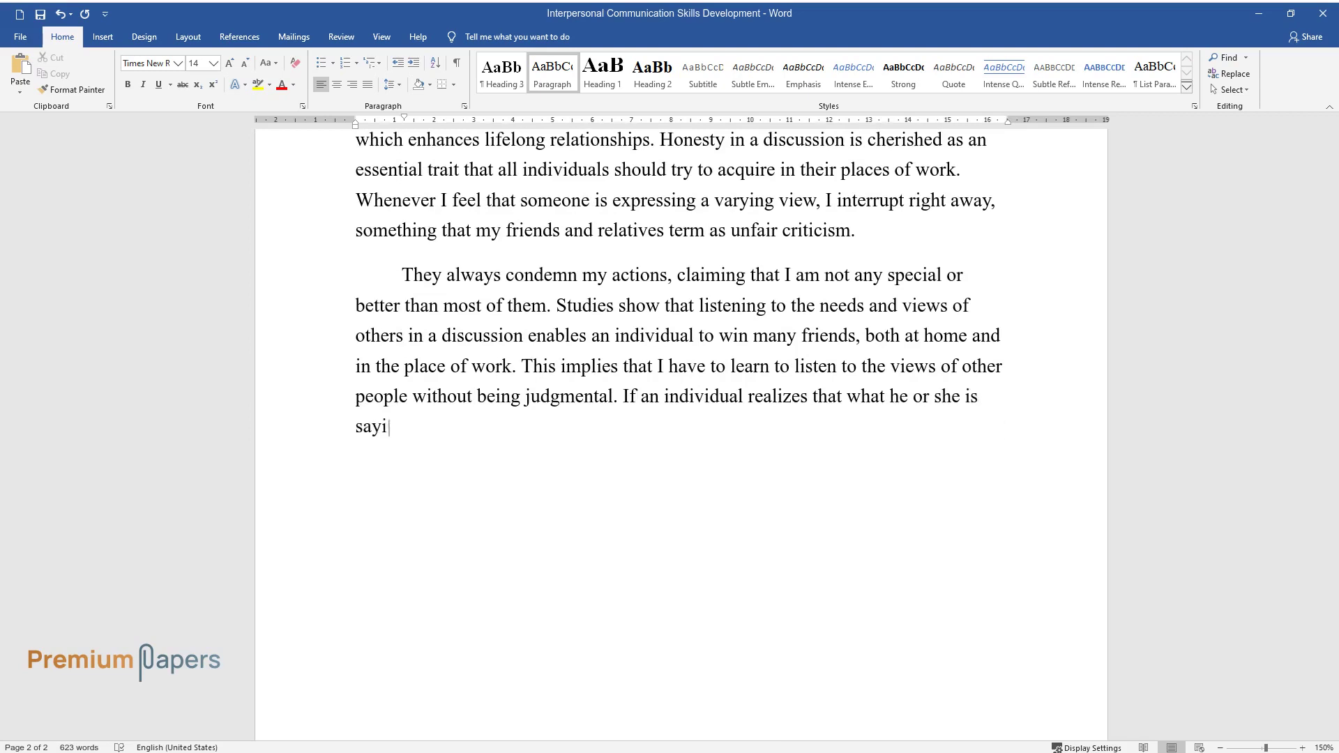
text(ard, the chances a)
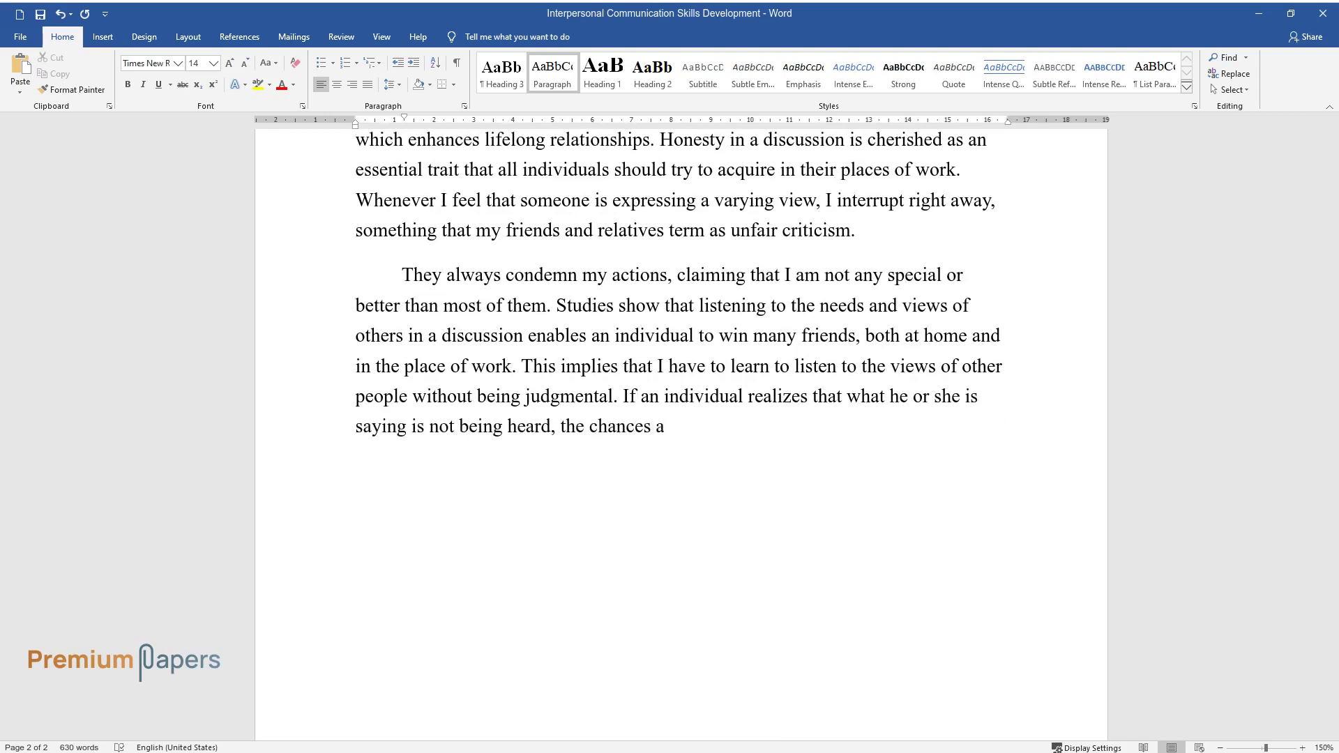
text(re high that the discussion might te)
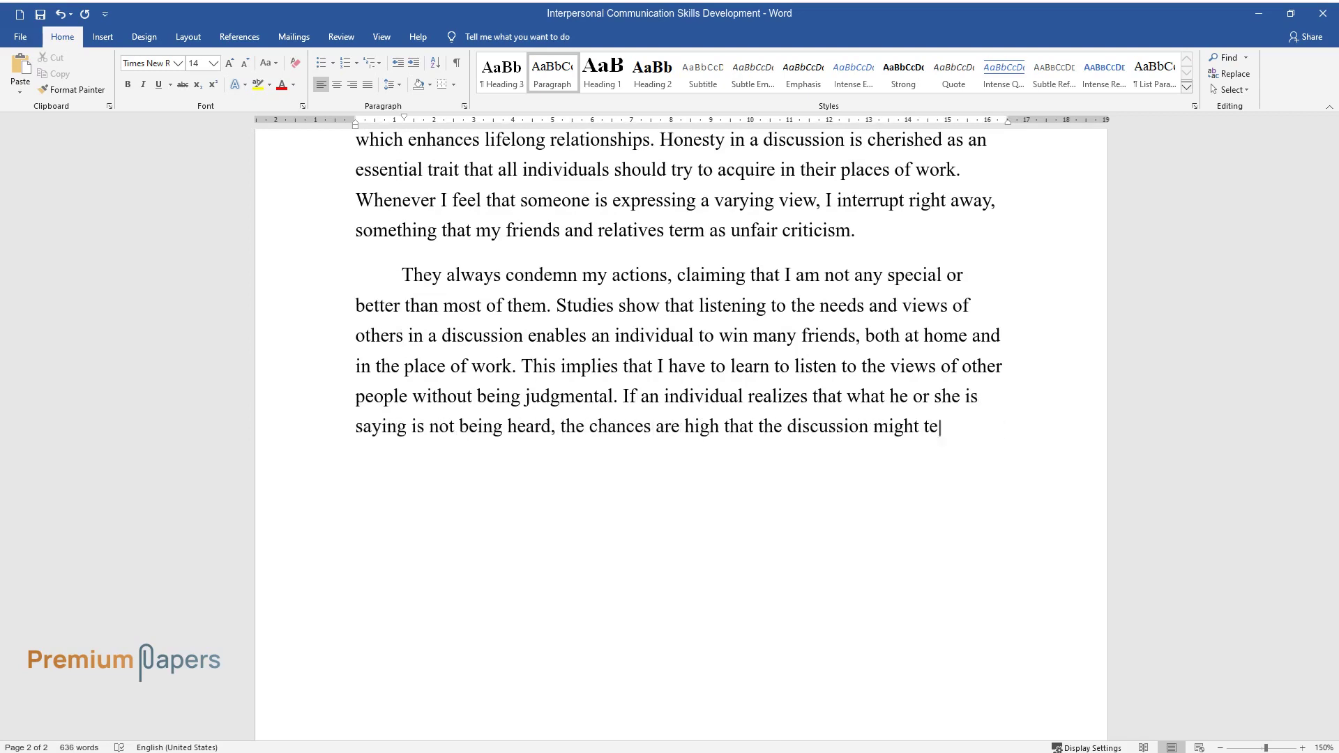
text(rminate prematurely, and the underlyi)
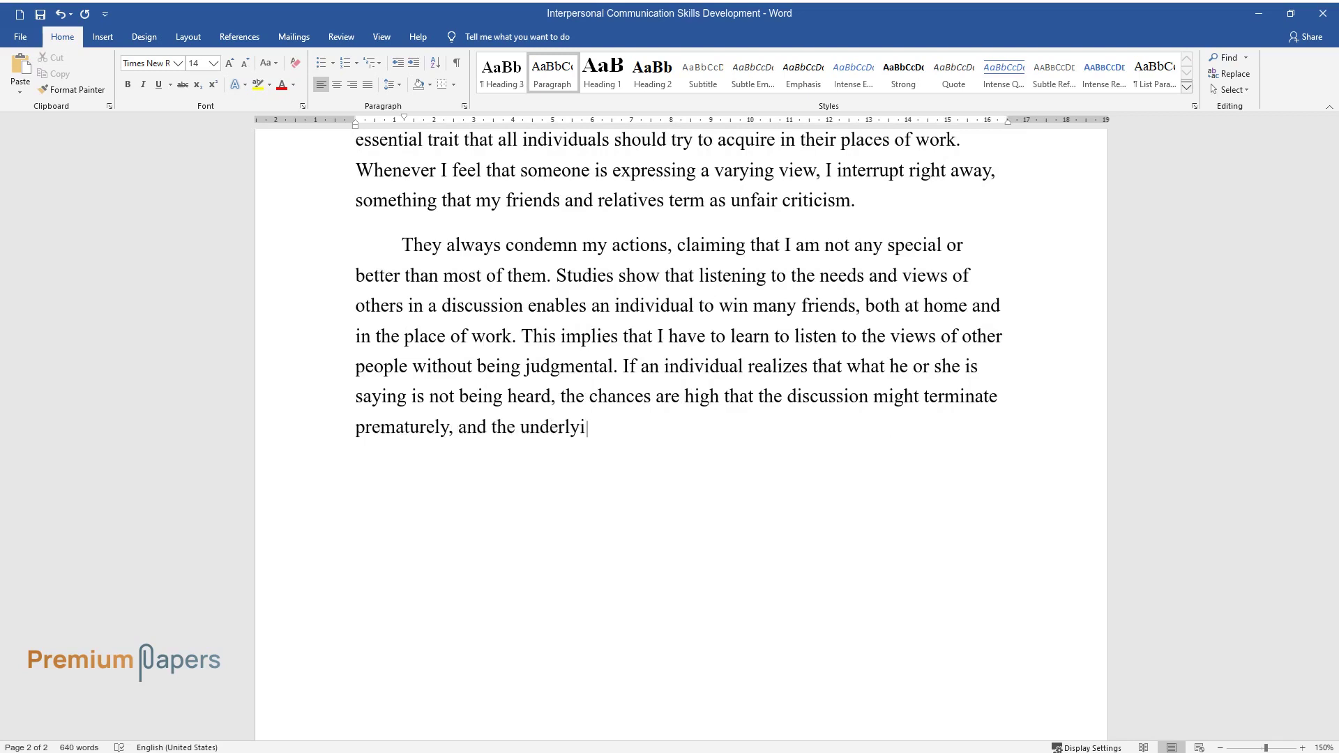
text(ng issues might end up not being sol)
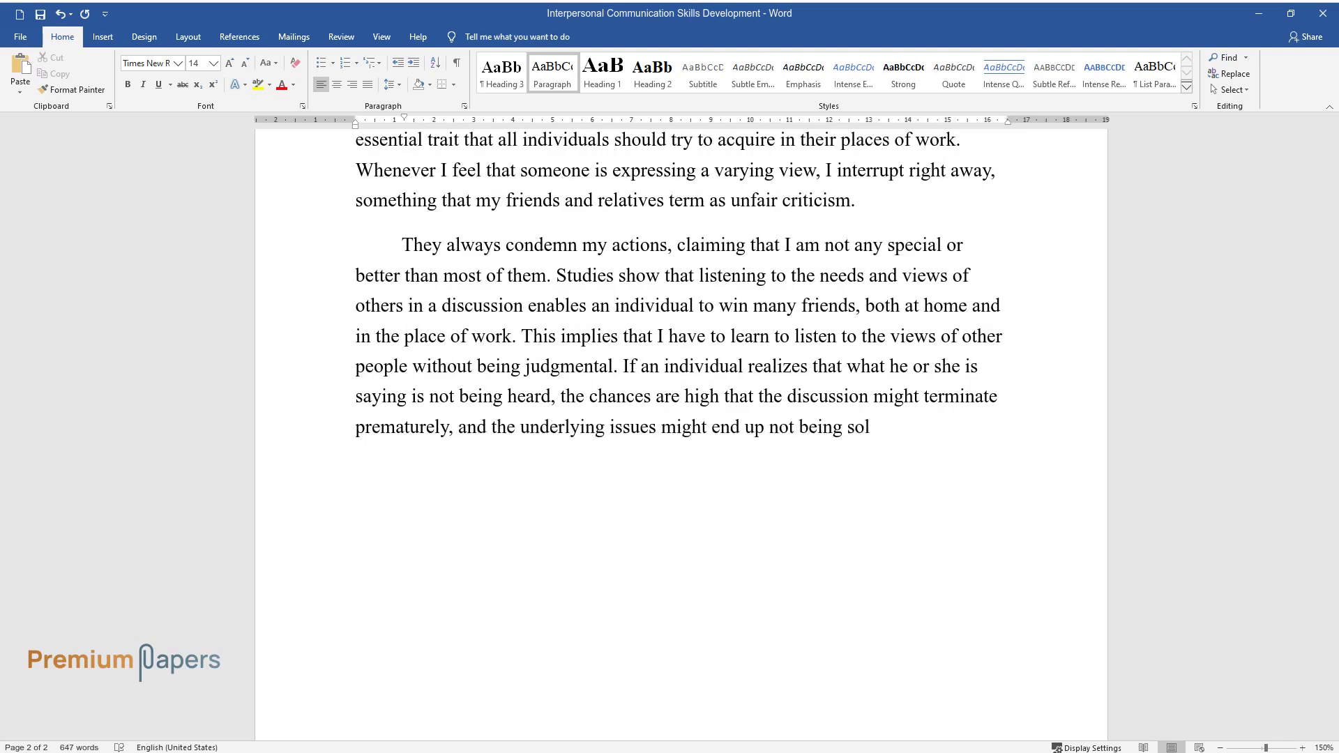
text(ved fully. Instead of interrupting or)
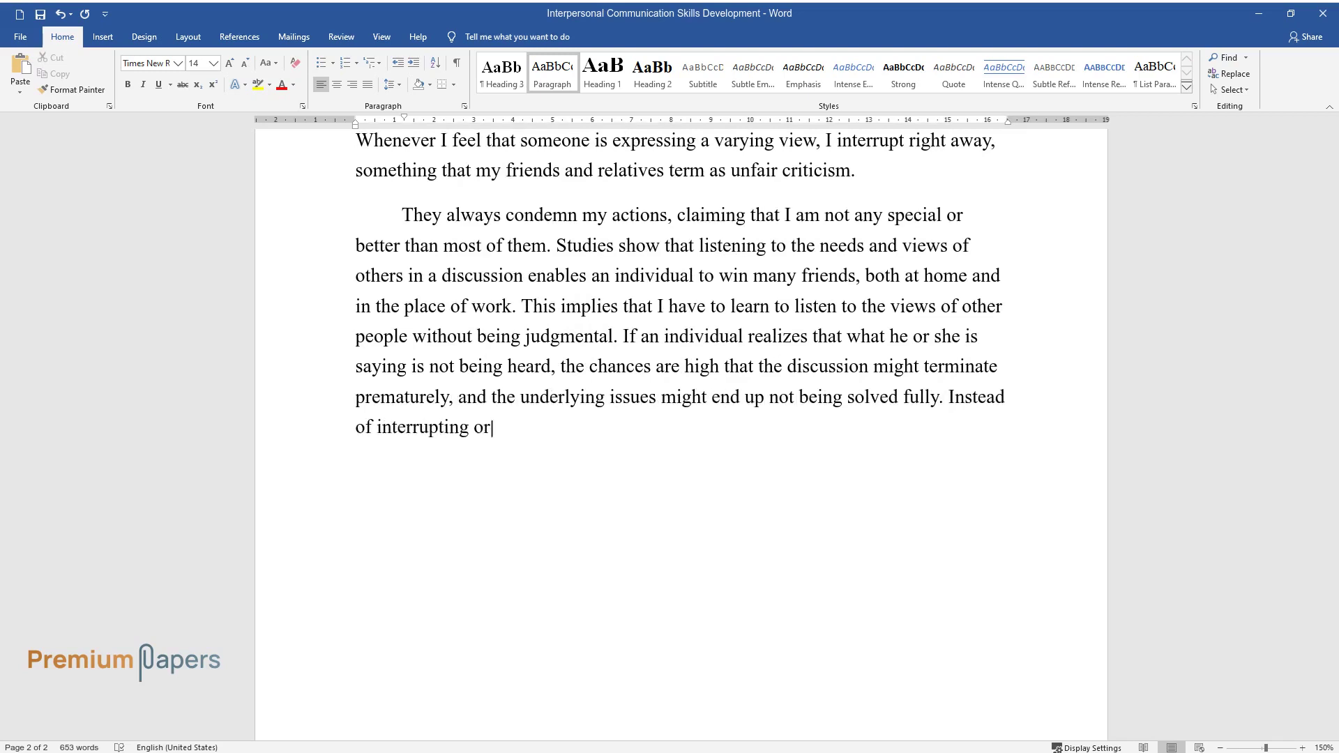
text( criticizing others, scholars of com)
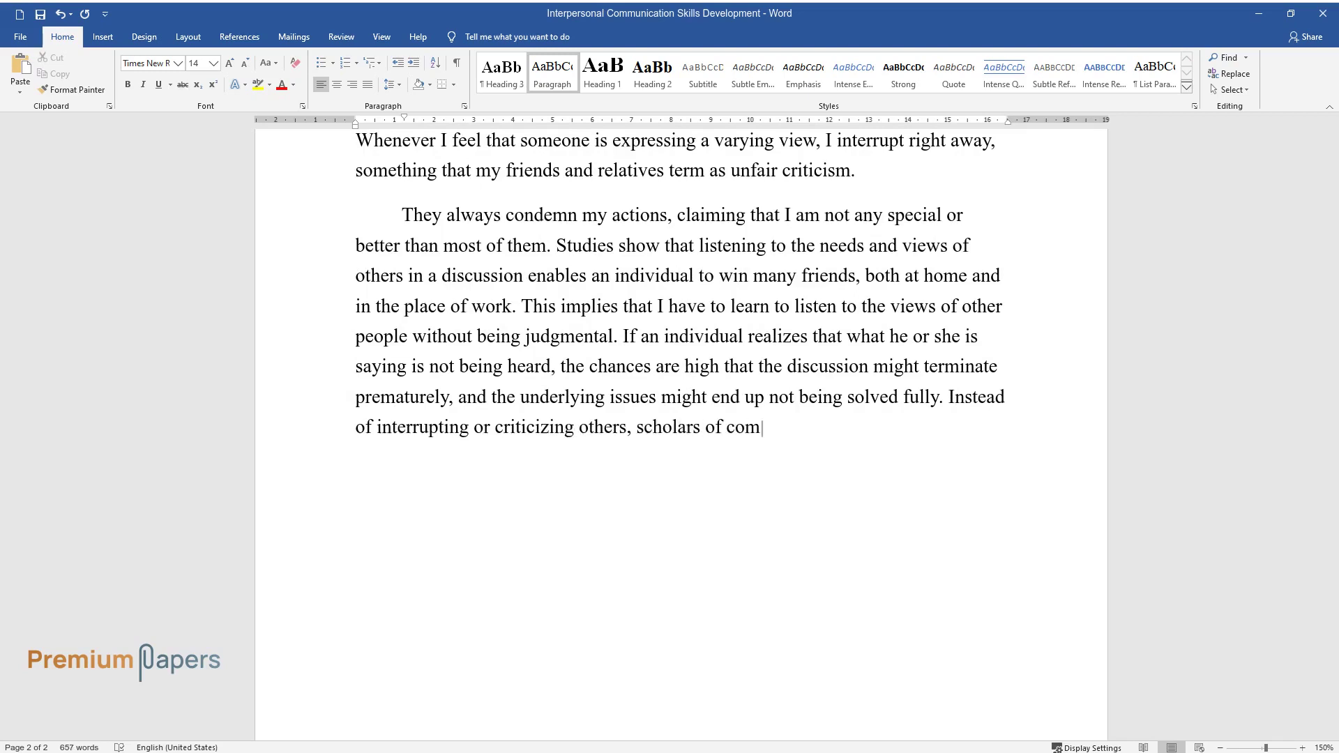
text(munication suggest that it would be better to ask questions to k)
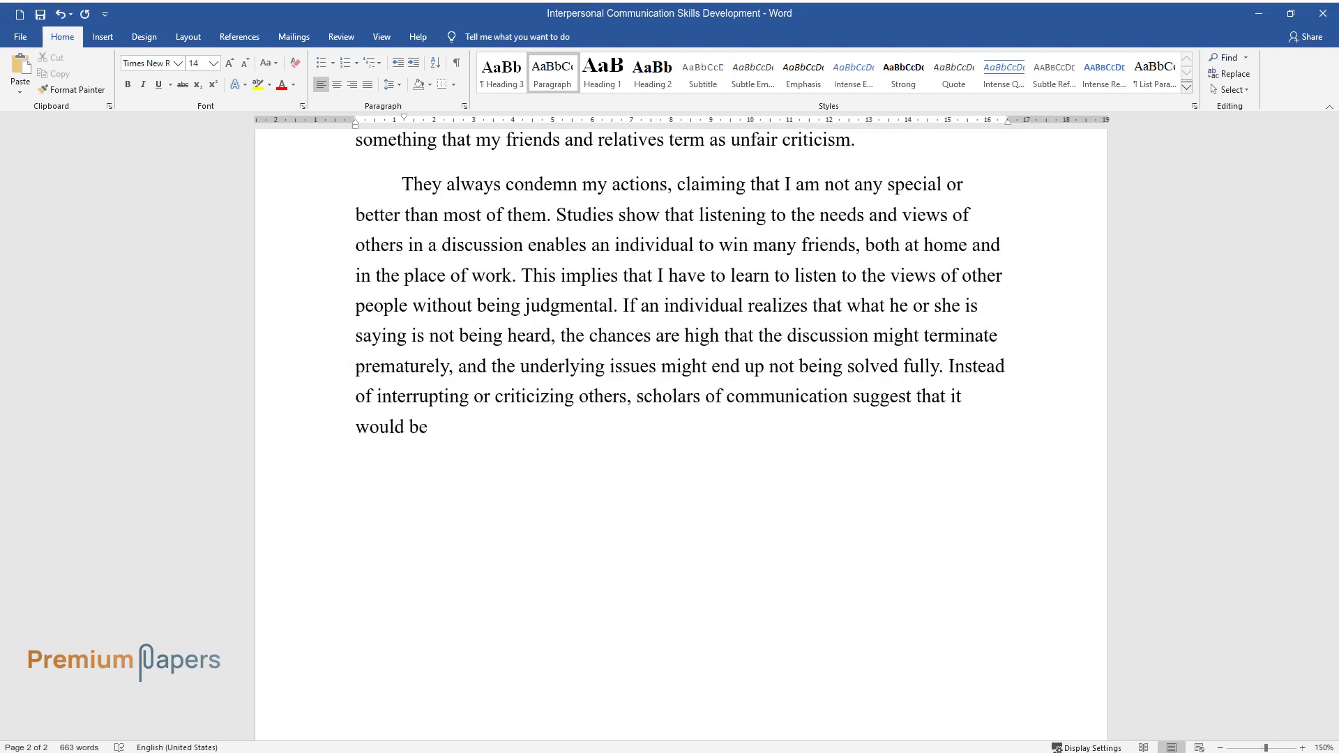
text(now more about what is being said.)
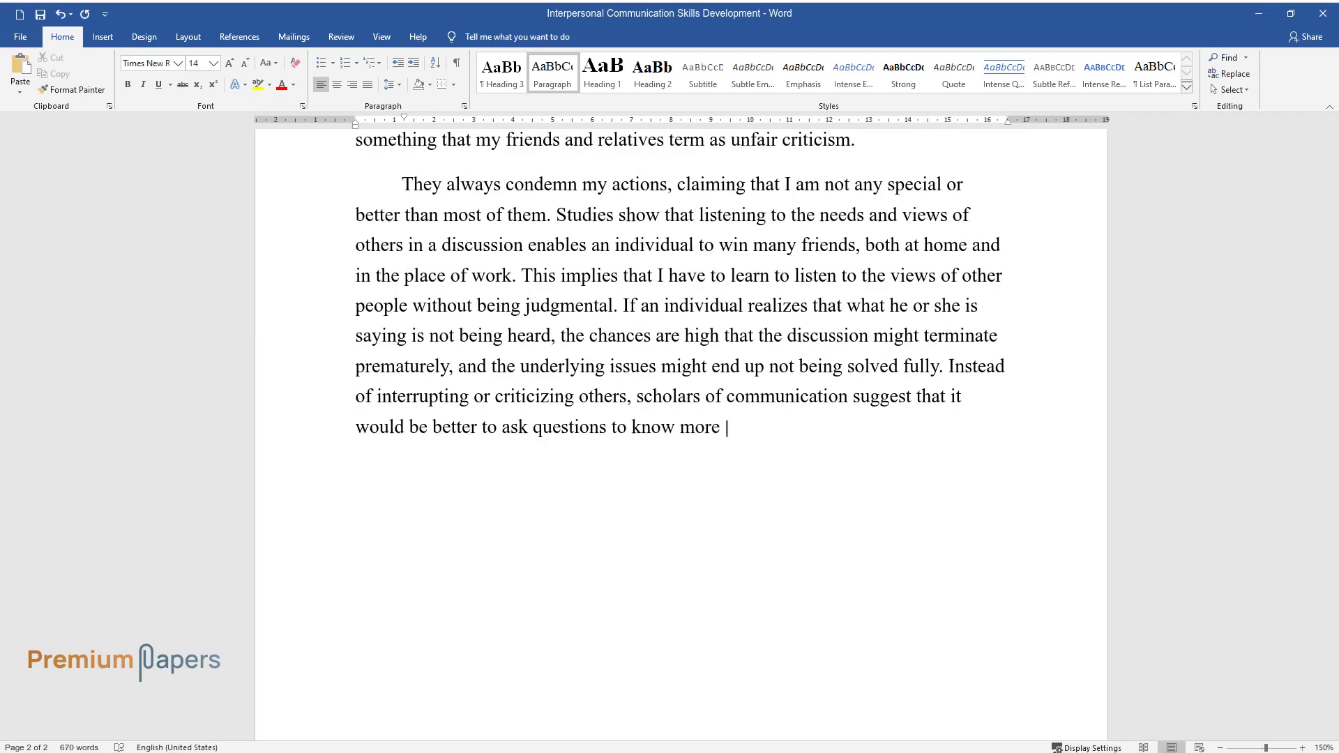
key(Return)
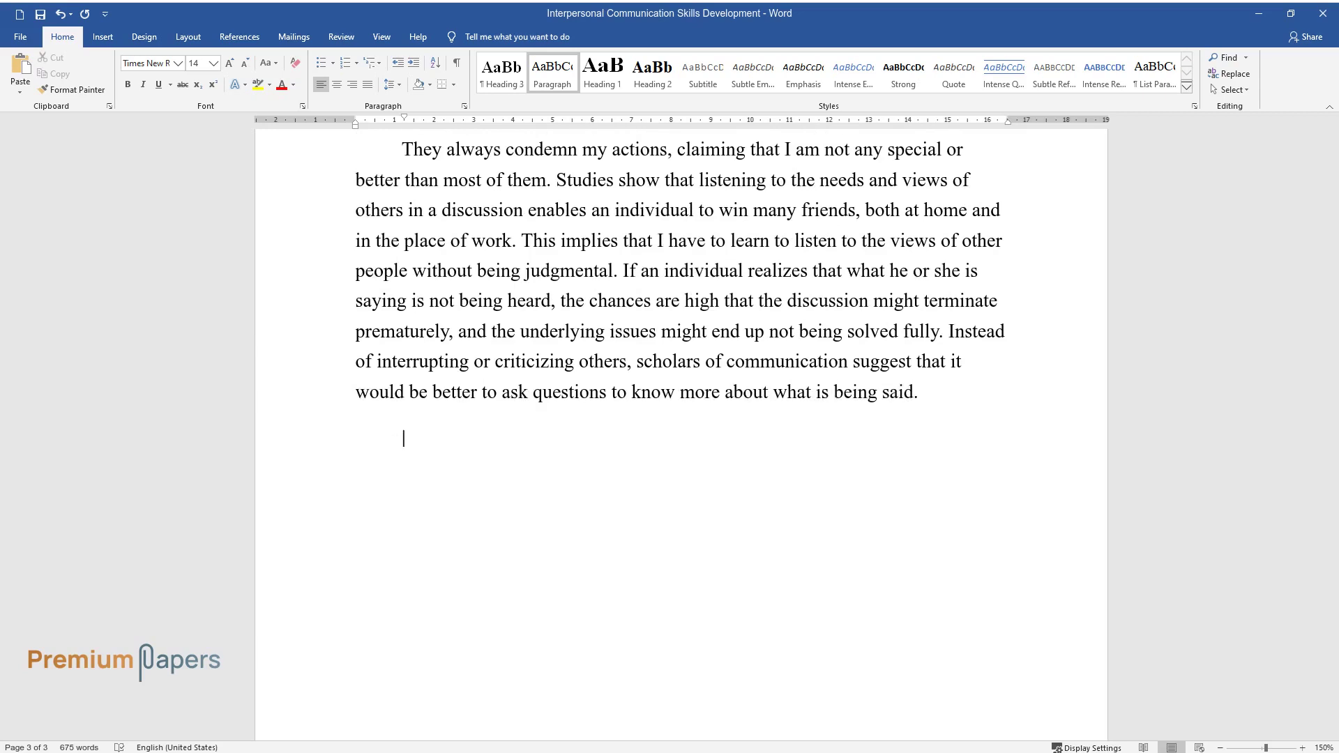
Write the 'Finally, it is essential to admit a mistake...' paragraph, ending 'which is wrong.'
text(Finally, it is essent)
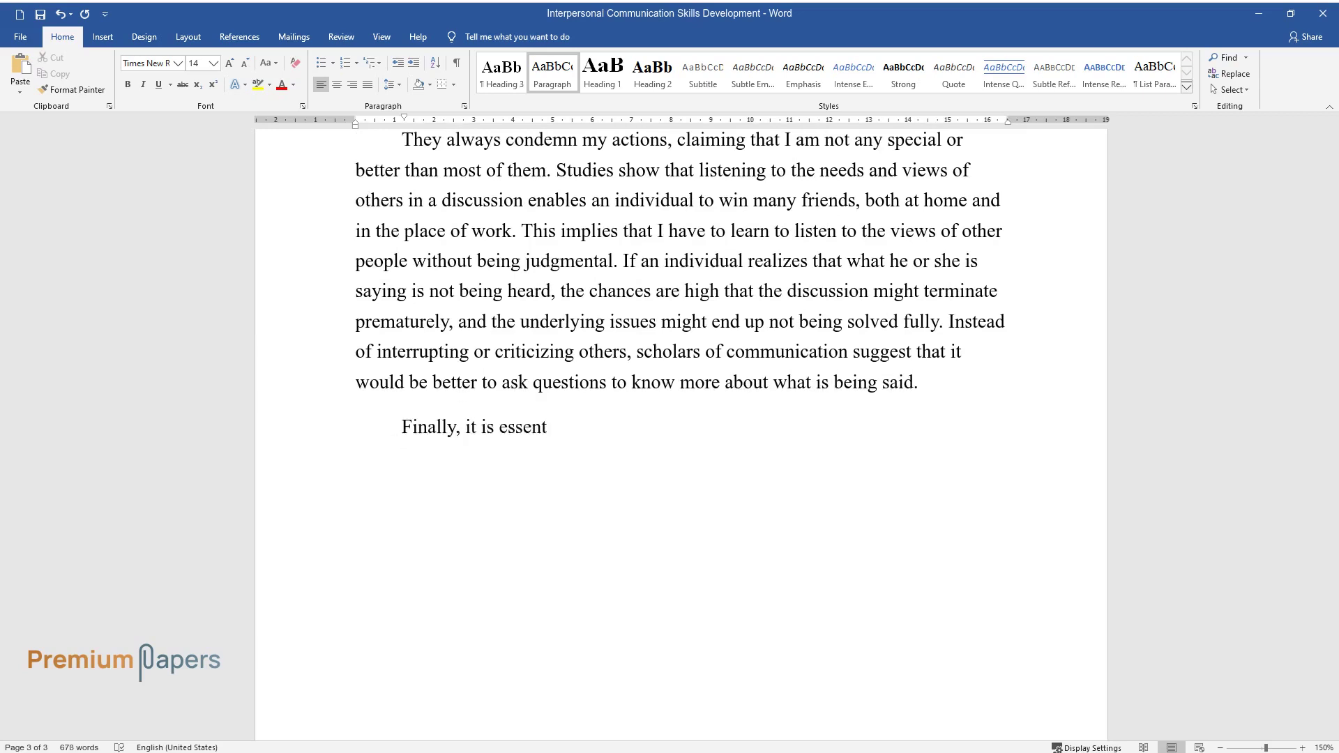
text(ial to admit a mistake or take resp)
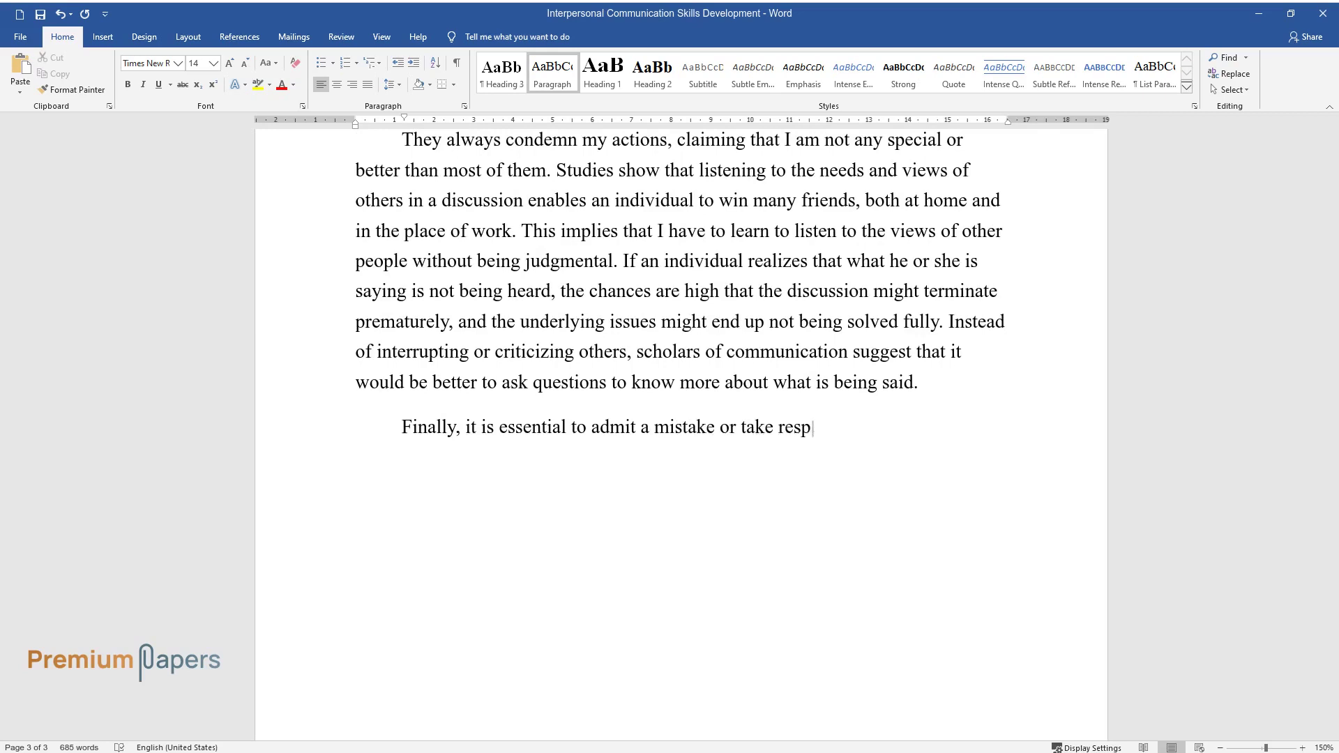
text(onsibility in a discussion, )
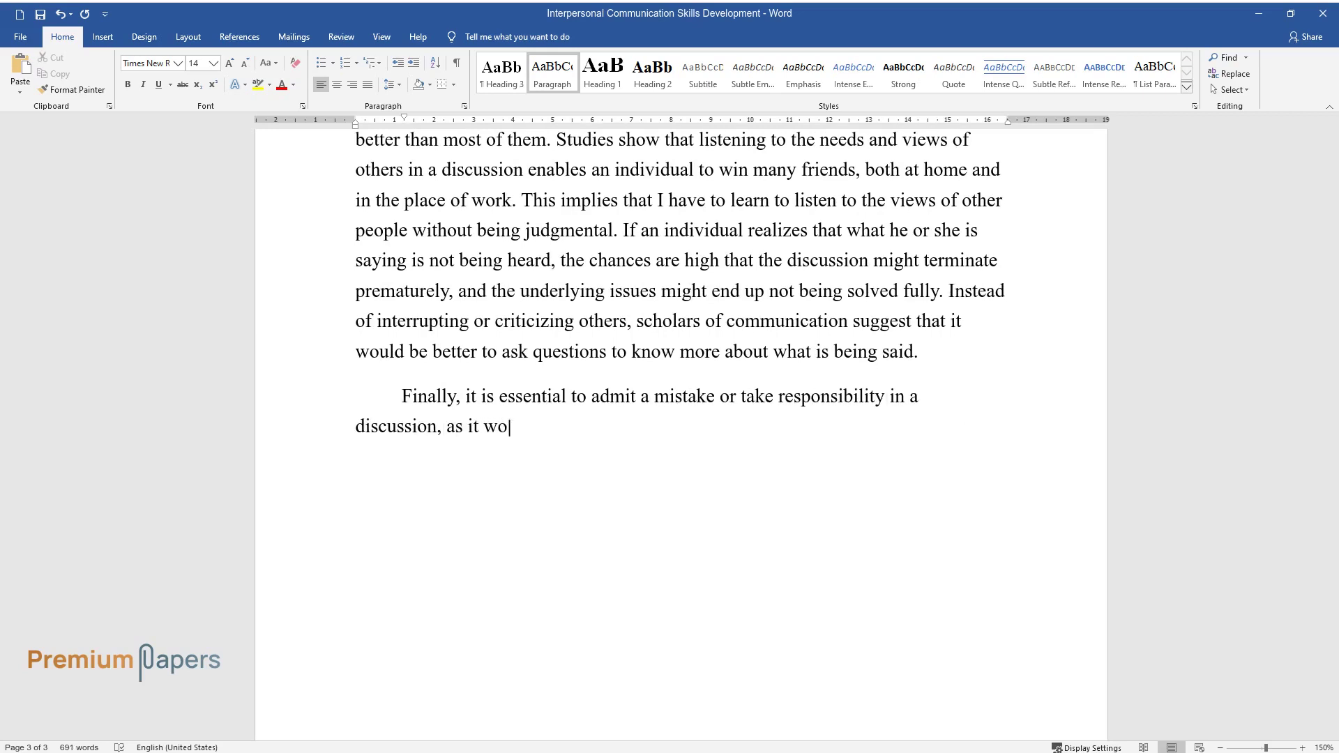
text(as it would facilitate understanding. In inte)
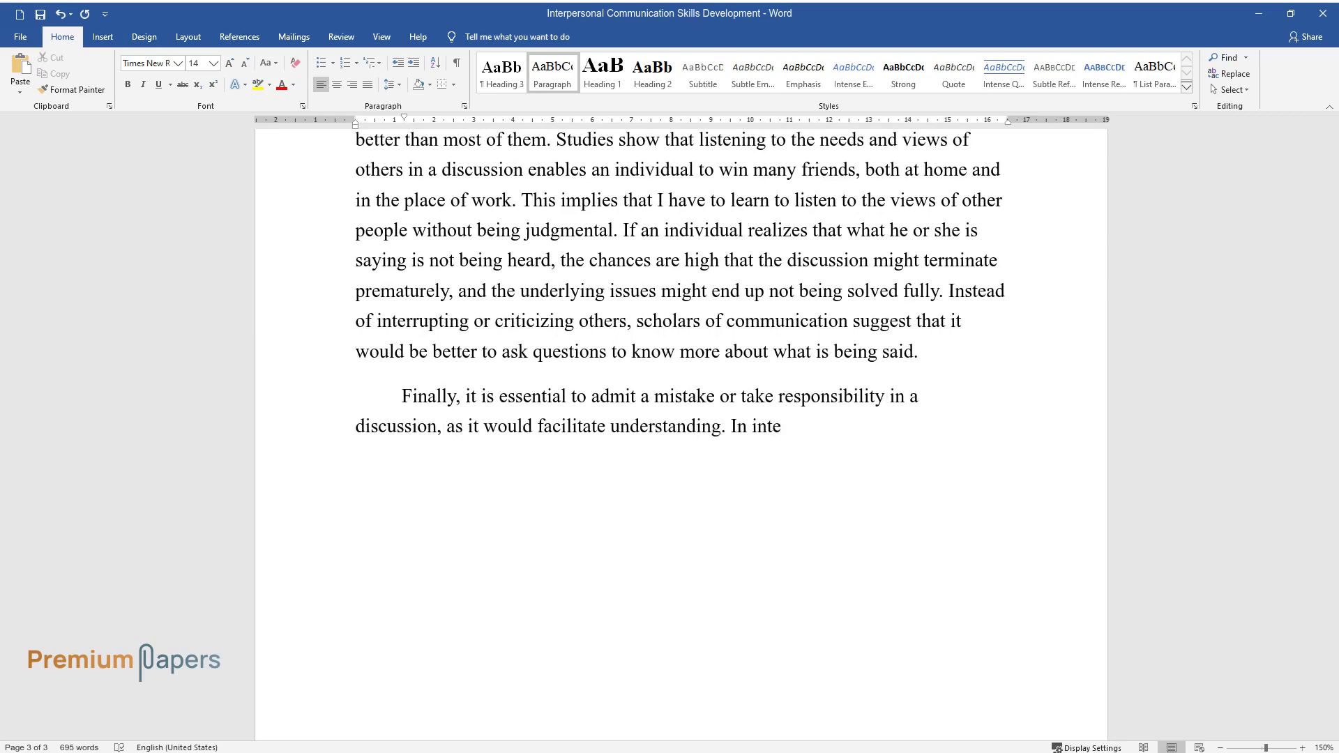
text(rpersonal communication, the two pa)
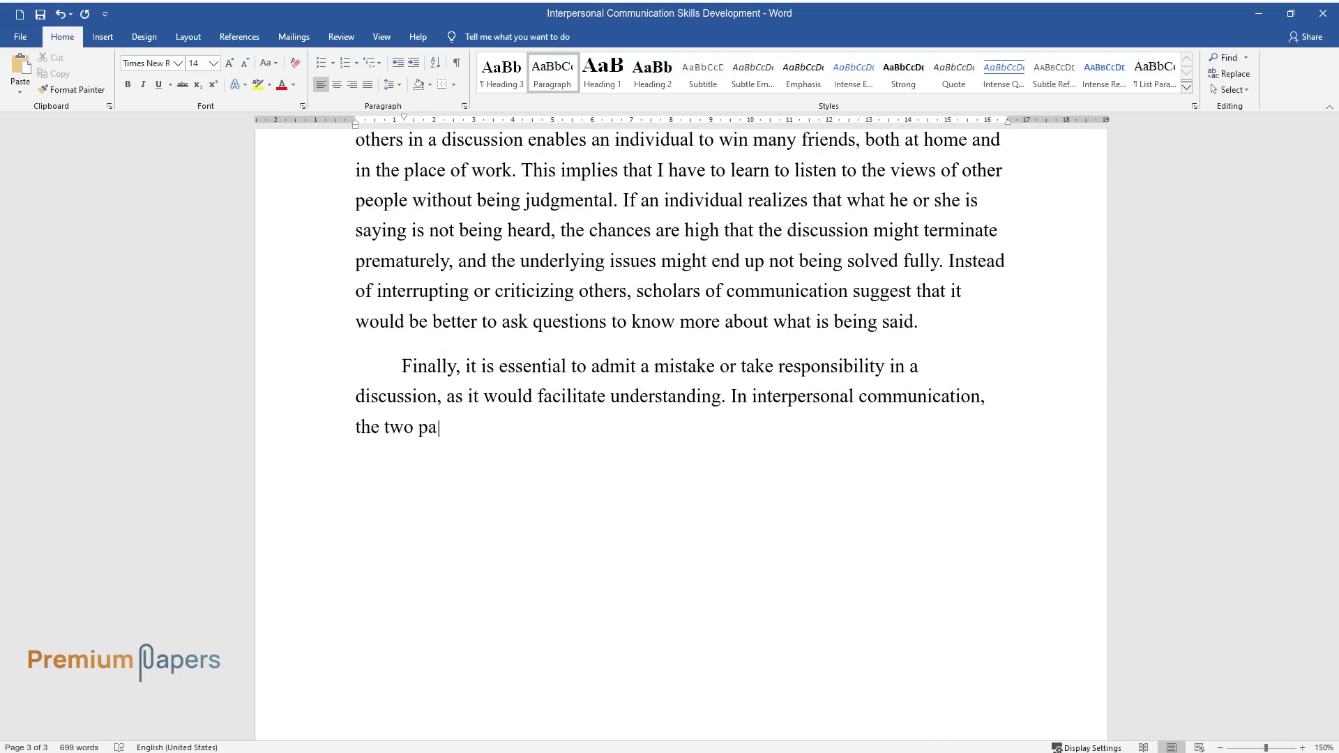
text(rties have to come to the reality th)
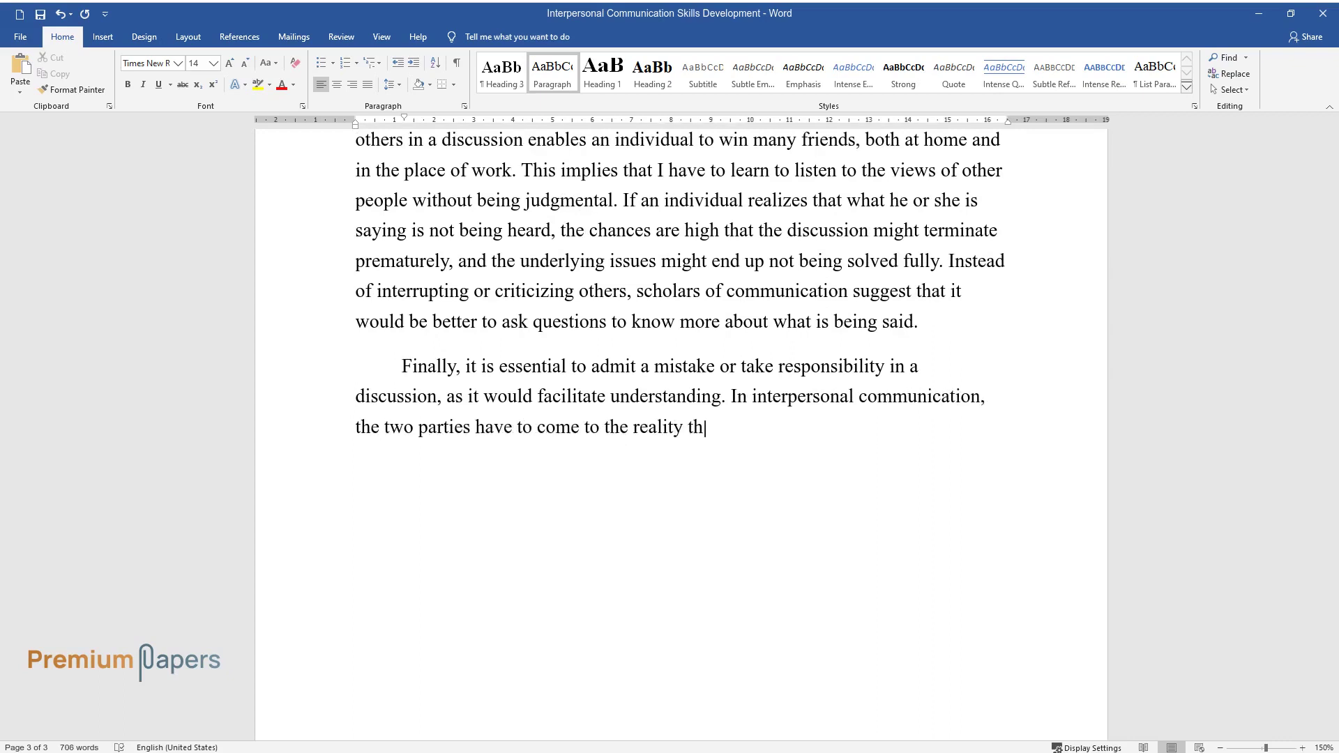
text(at no one is always right because ev)
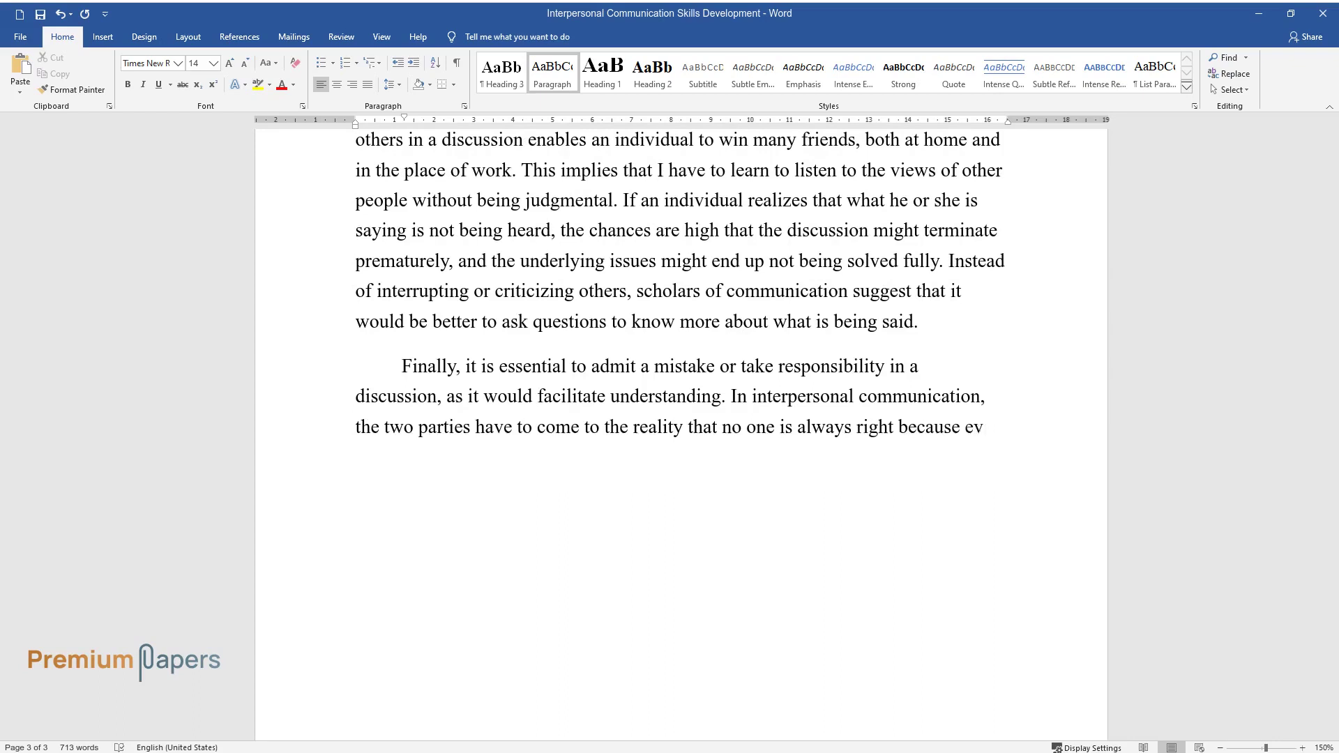
text(eryone makes a mistake. If no one w)
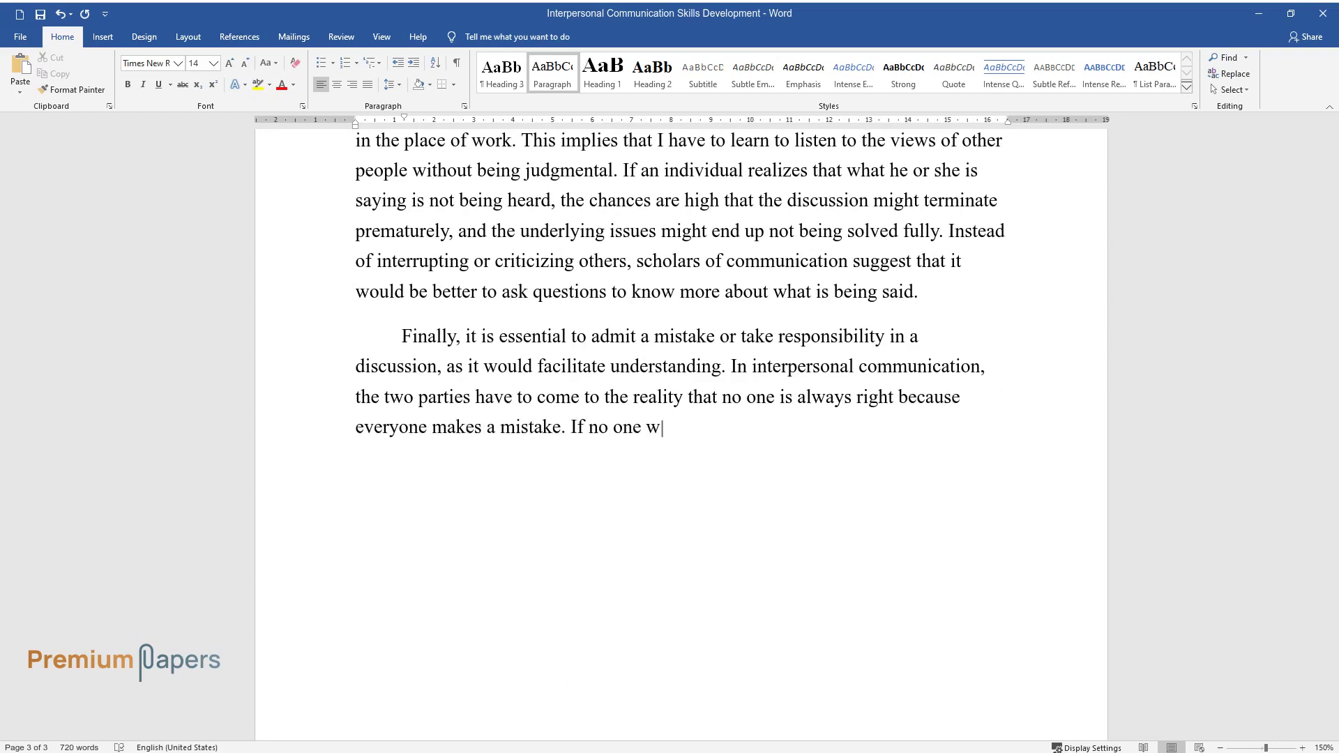
text(ould be willing to take responsibility, then it would )
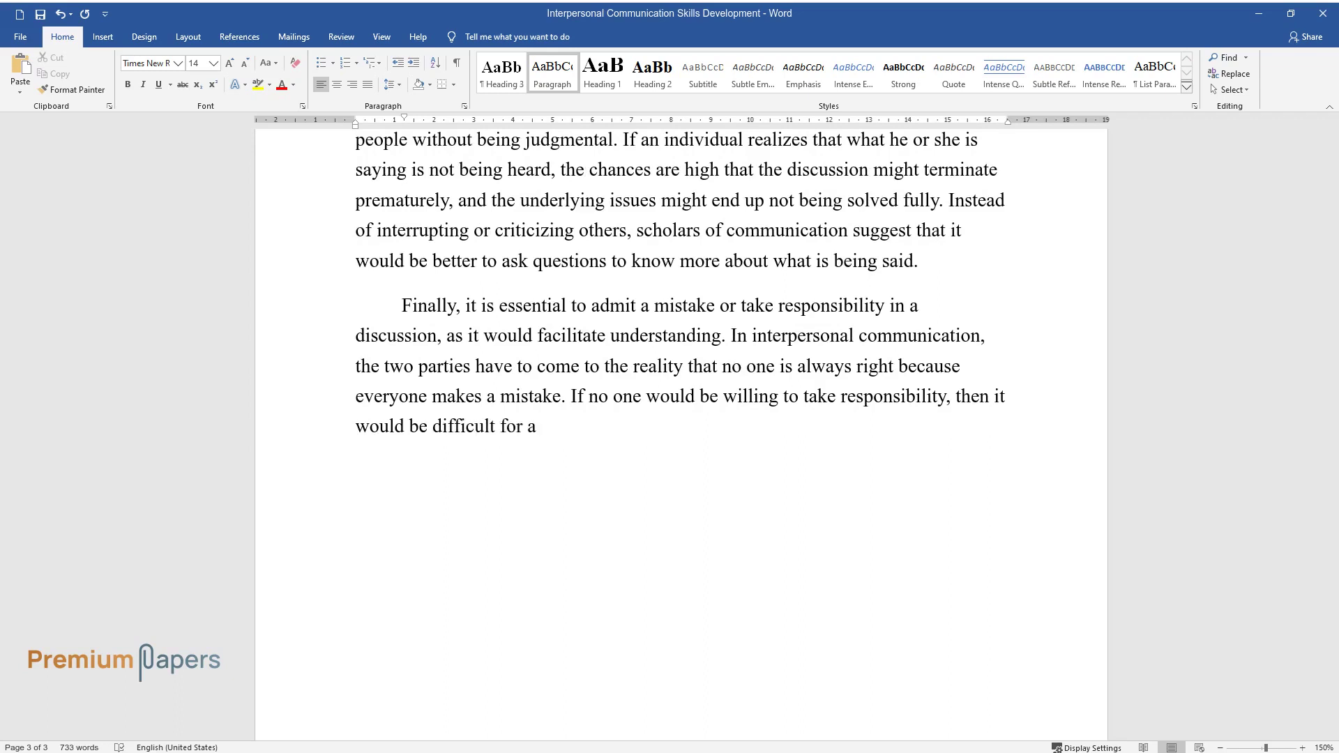
text(be difficult for a decision to be reached. This has al)
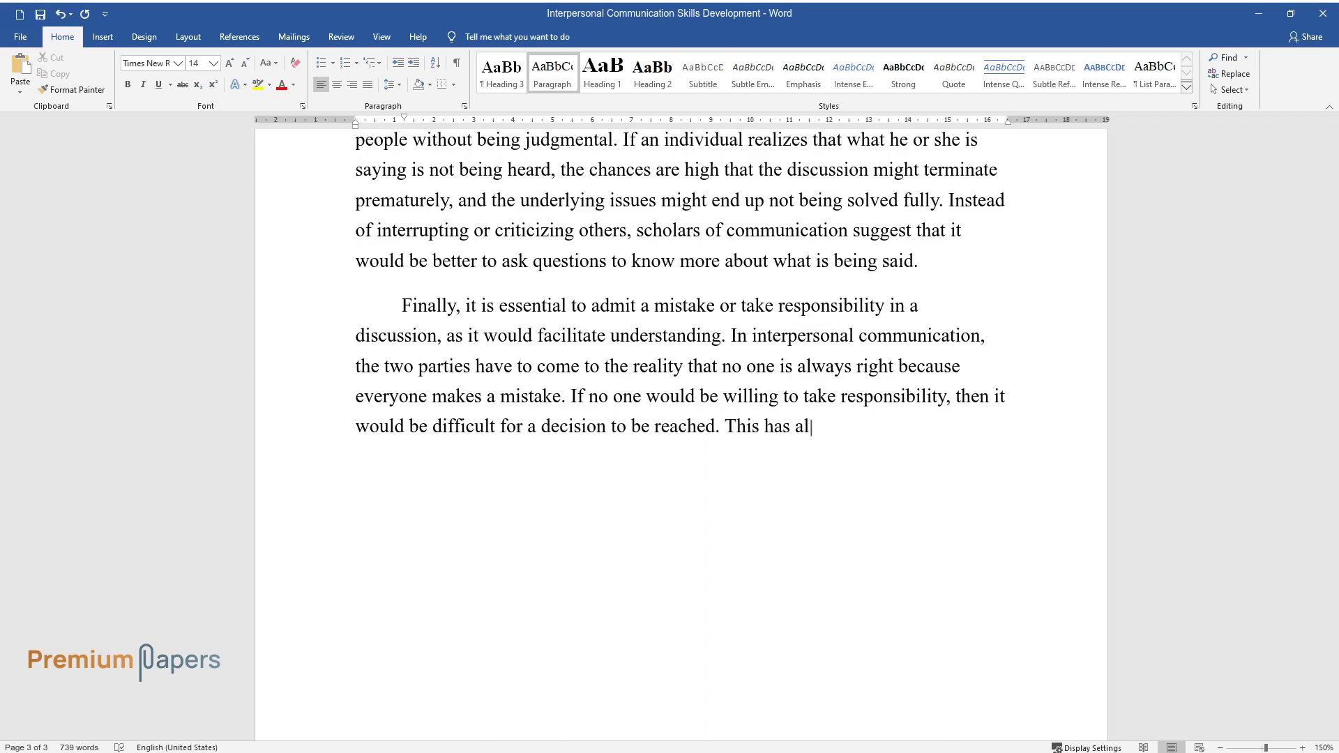
text(ways been my biggest problem because I tend )
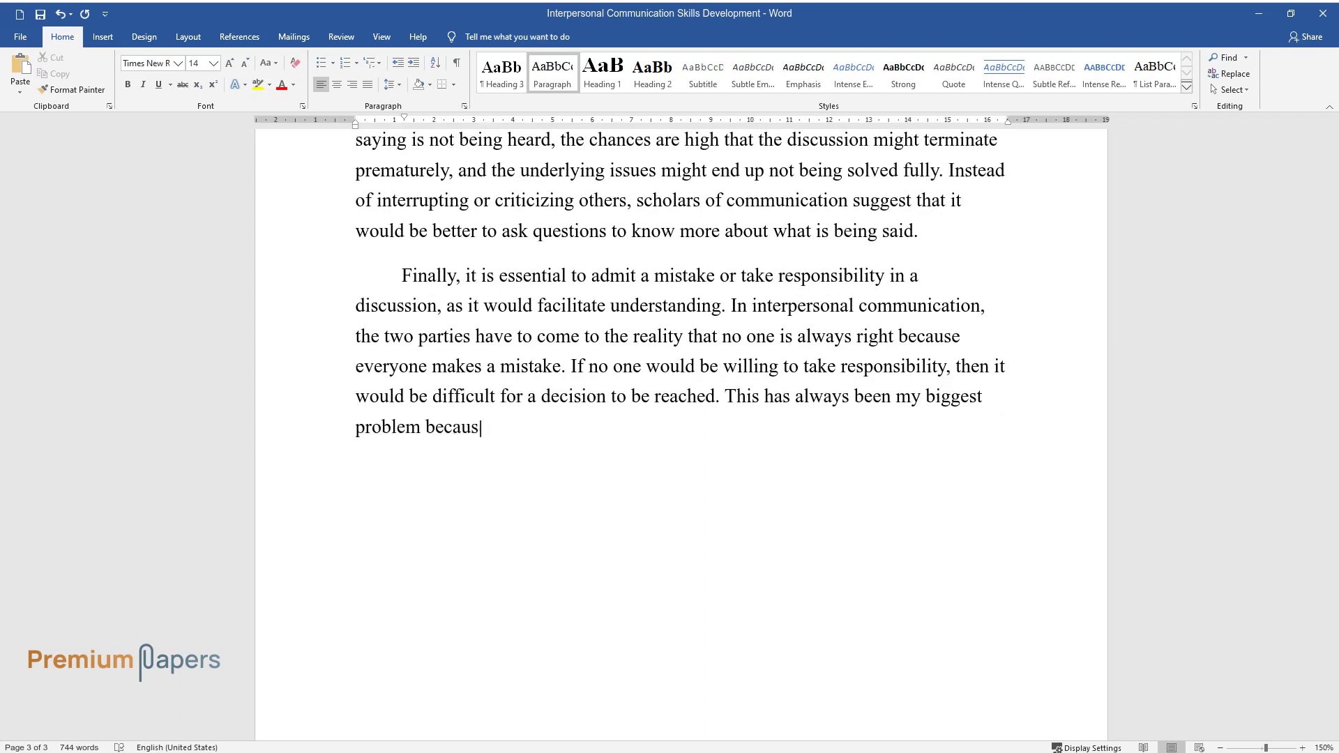
text(to believe that other peopl)
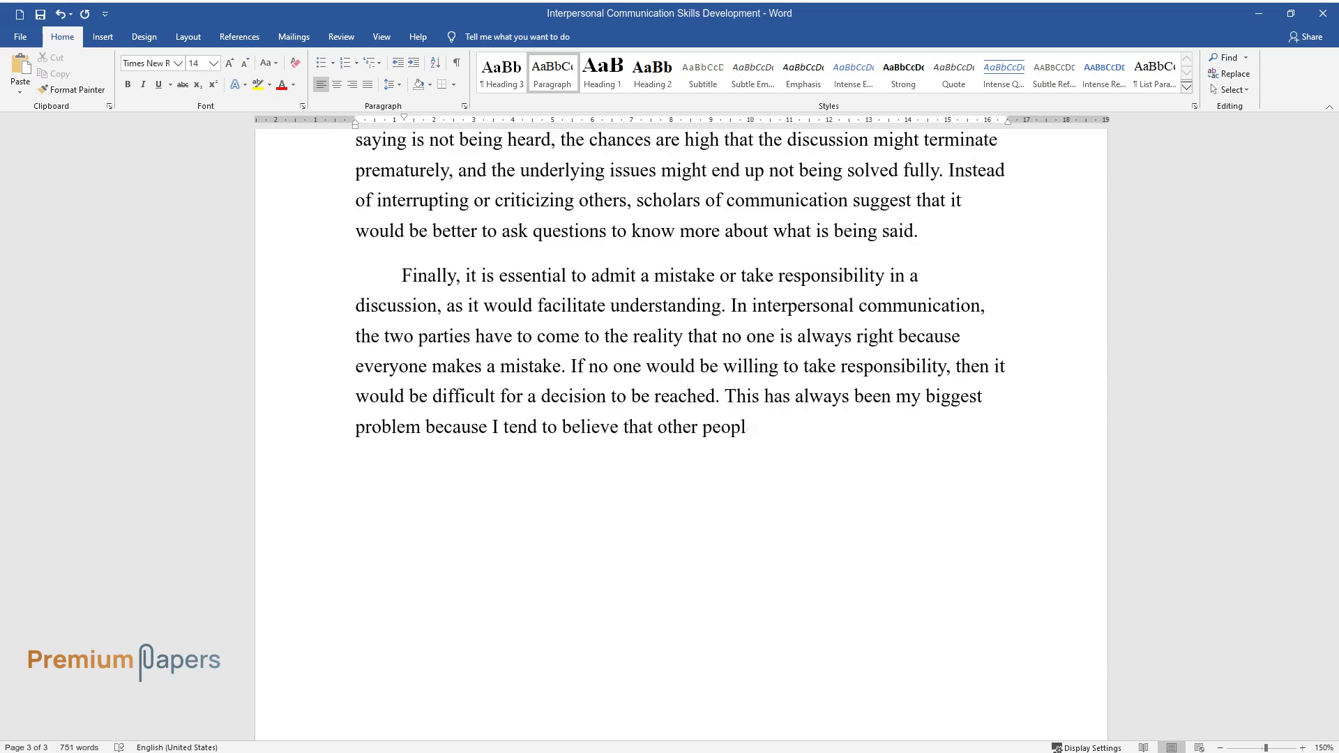
text(e have to borrow my views and do as )
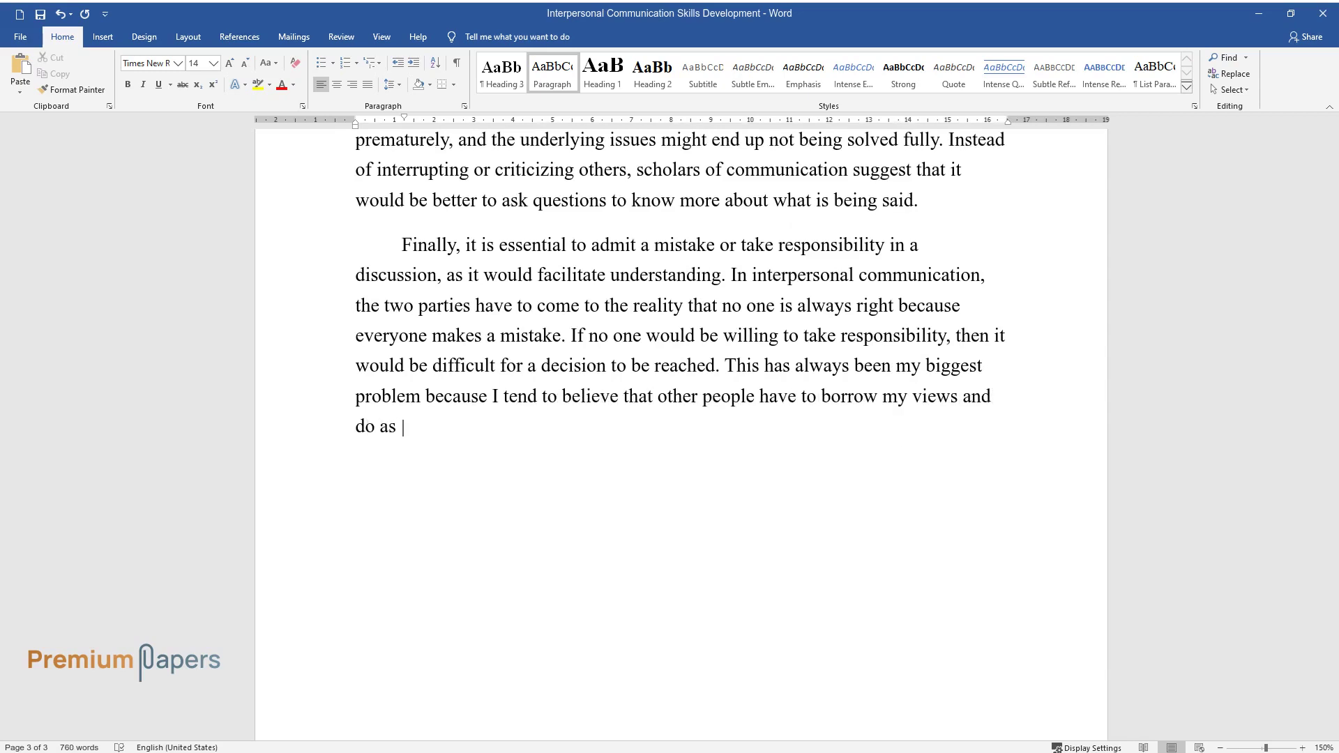
text(I suggest, which is wrong.)
key(Return)
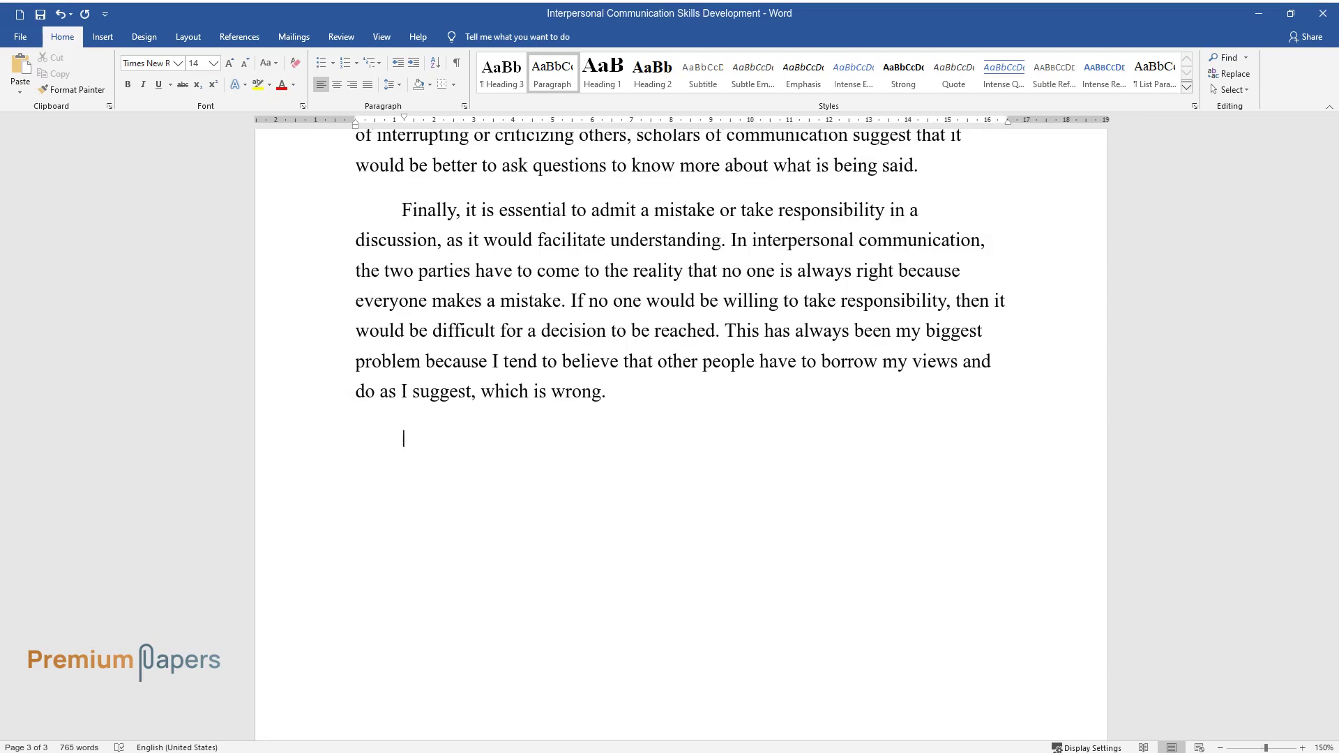
Start the conclusion: 'It is concluded that communication skills are necessary for the life of an individual...'
text(It is concluded that c)
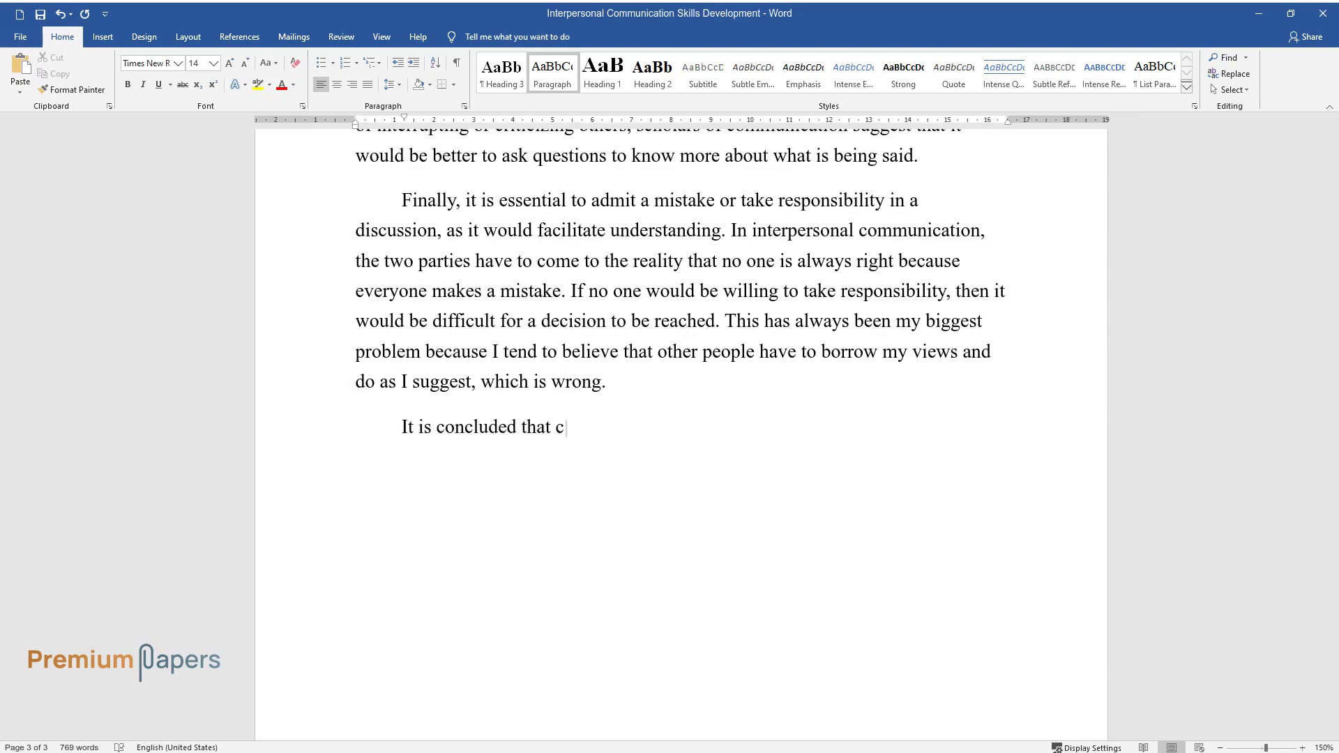
text(ommunication skills are necessary for )
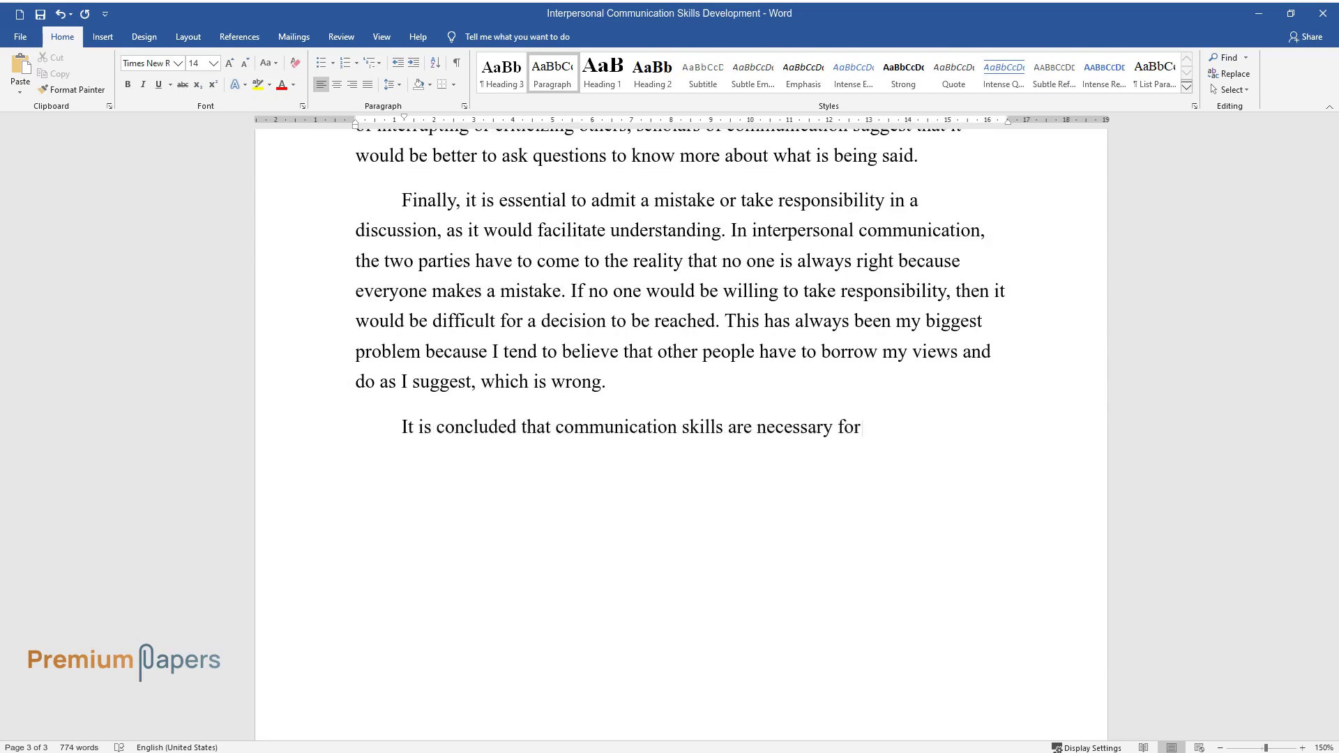
text(the life of an individual,)
text( as they )
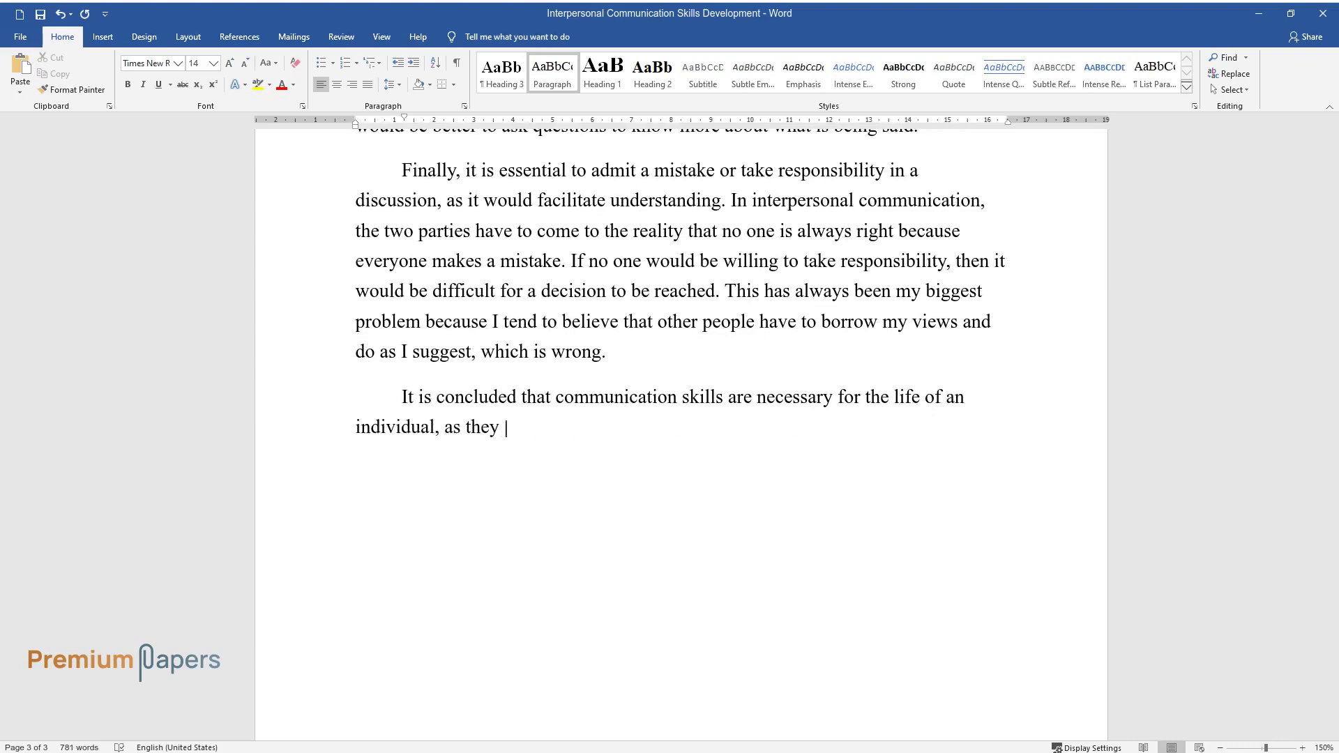
text(play a critical role in enhancing un)
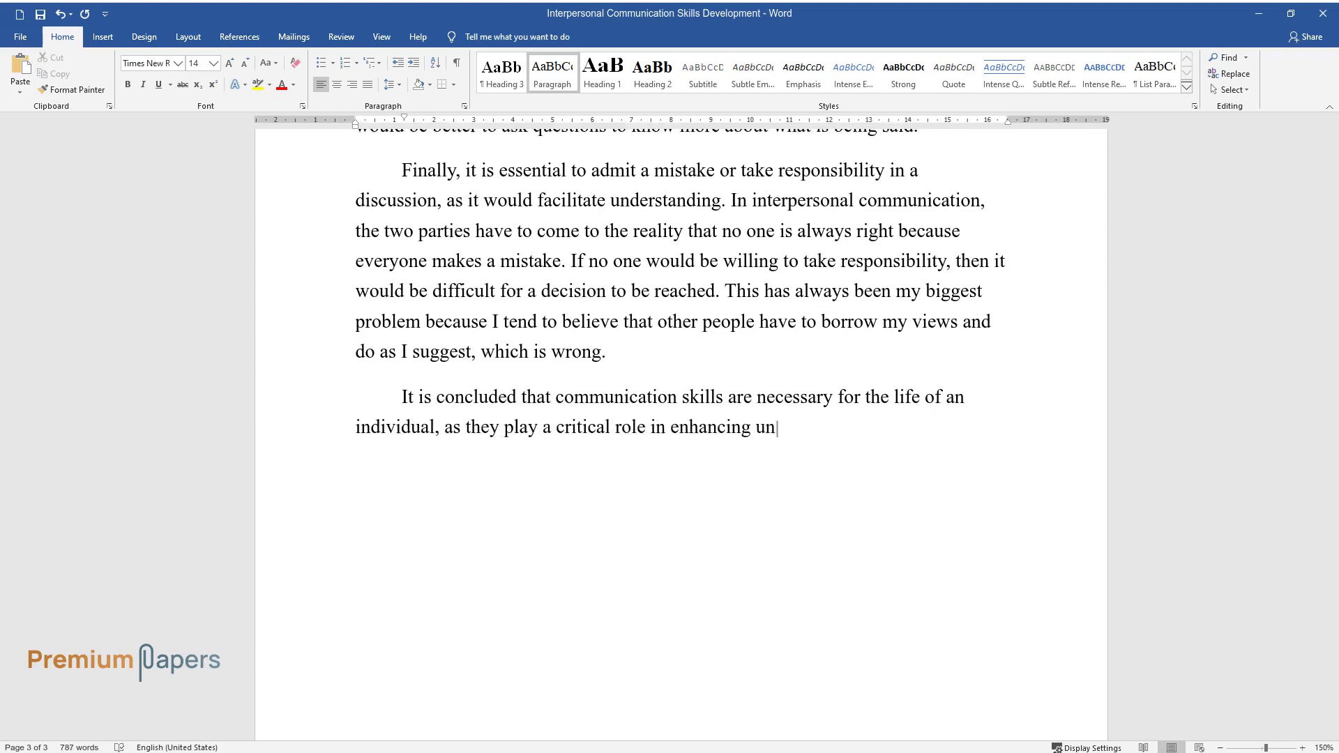
text(derstanding. Interpersonal skills, in)
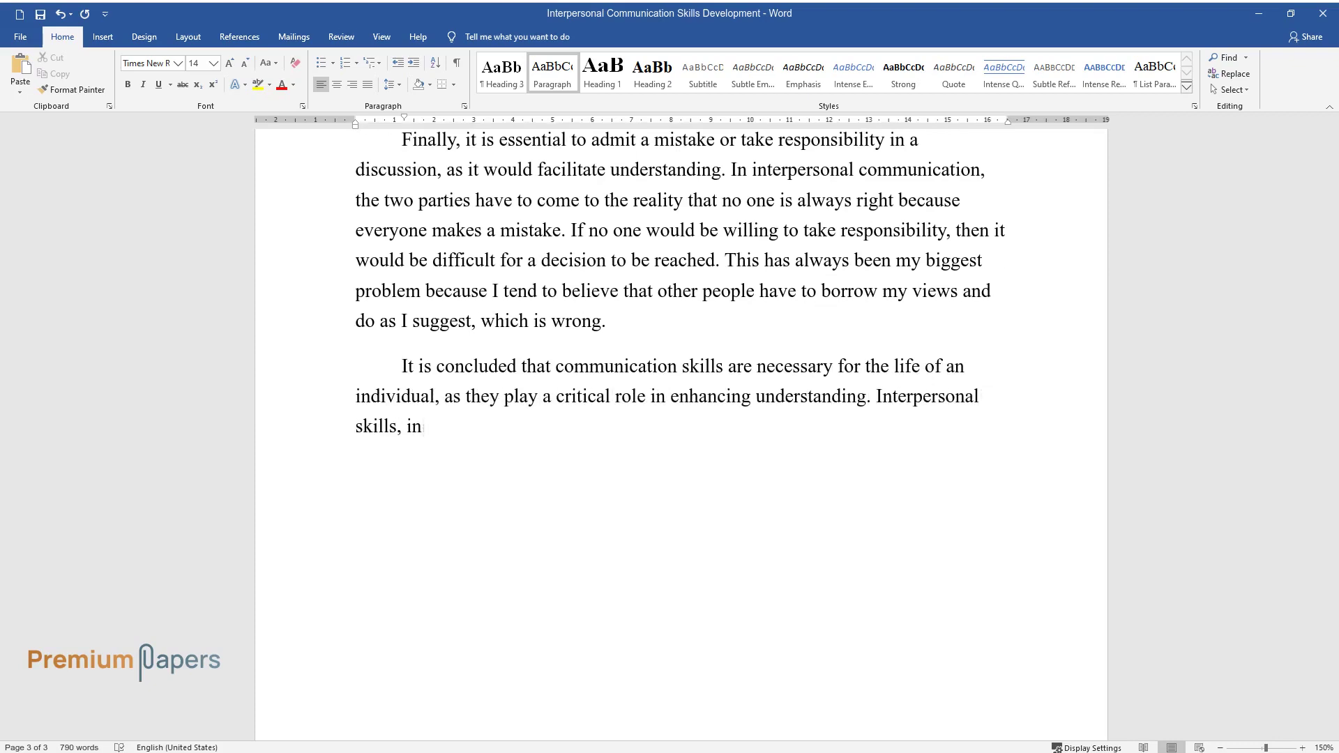
text(cluding turn-taking and maintaining )
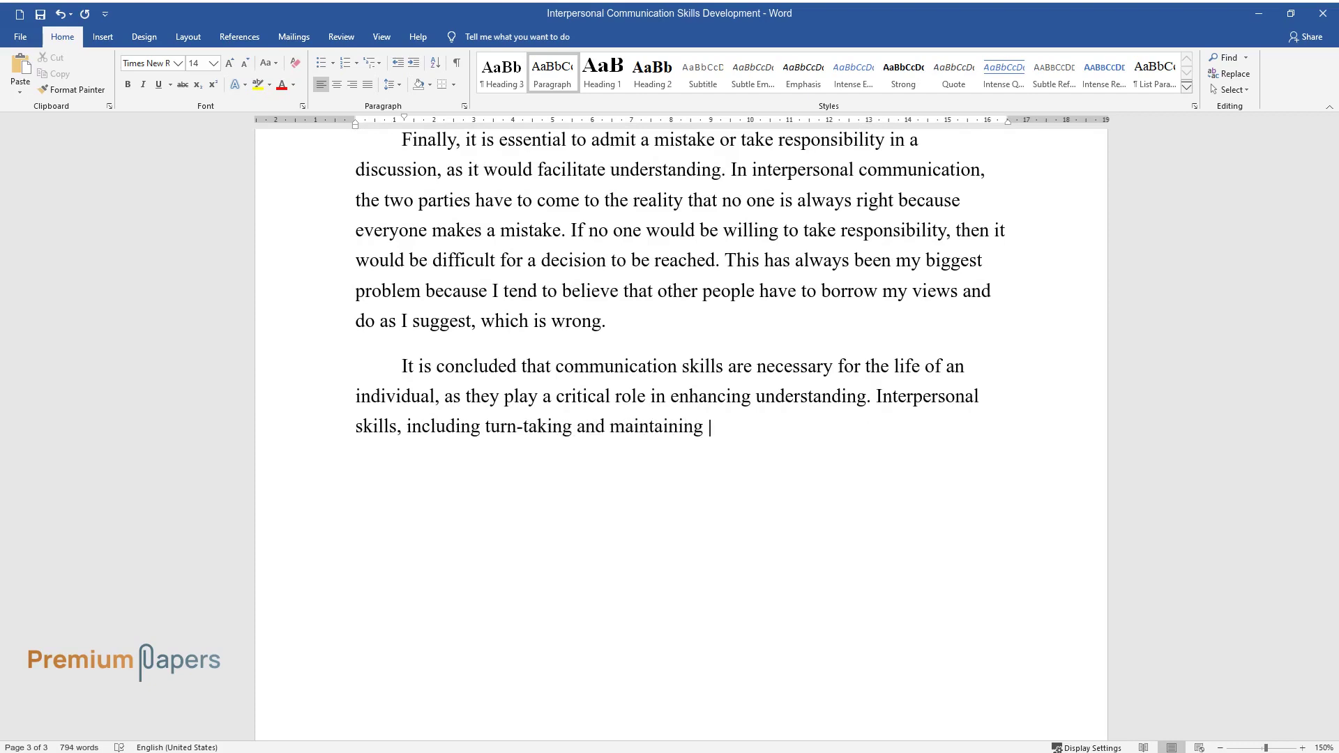
text(eye contact, should be embraced in any commun)
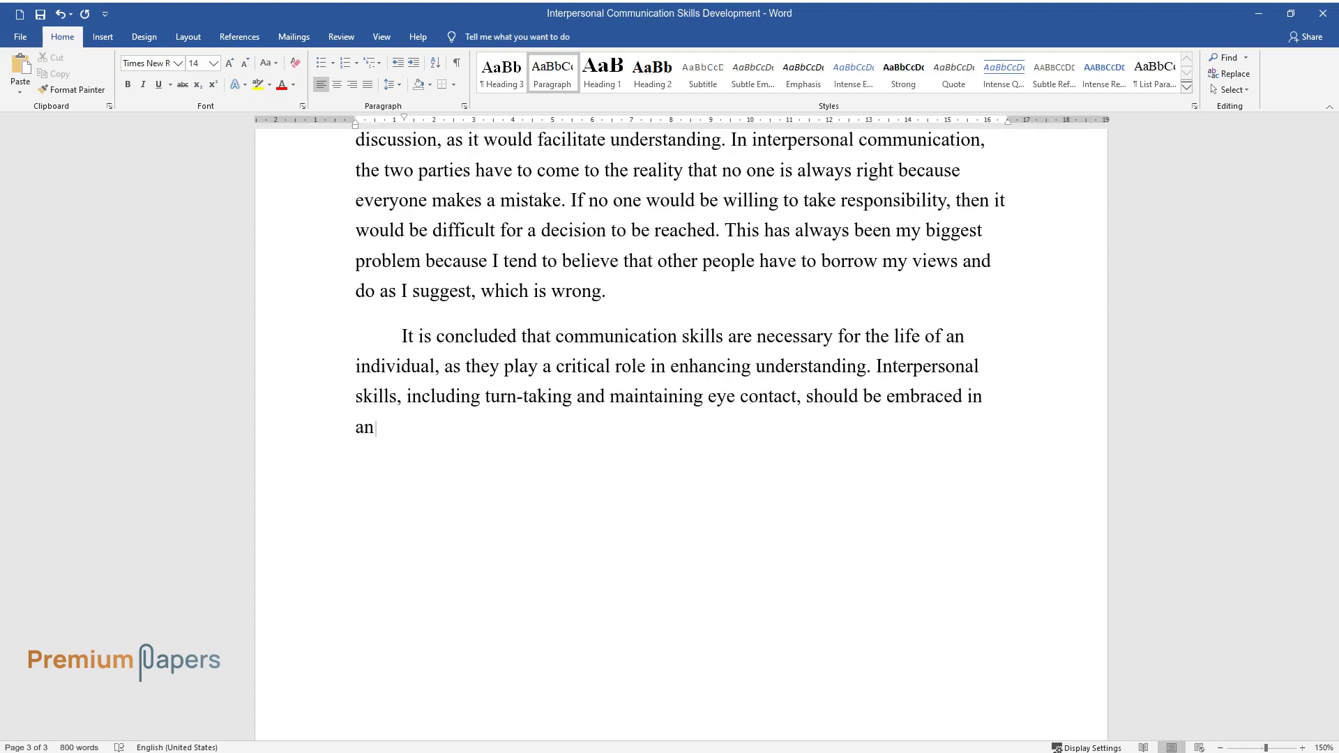
text(ication, but they have to be)
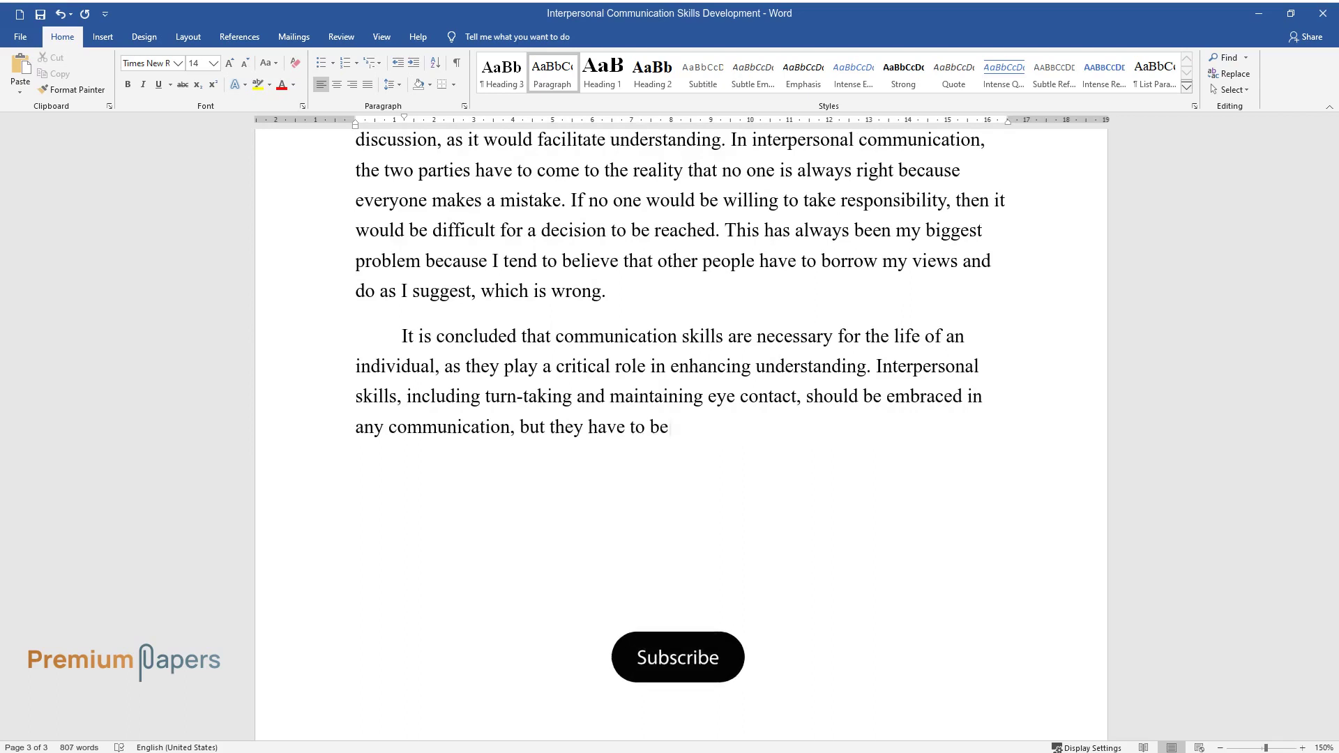
text( employed cautiously because situati)
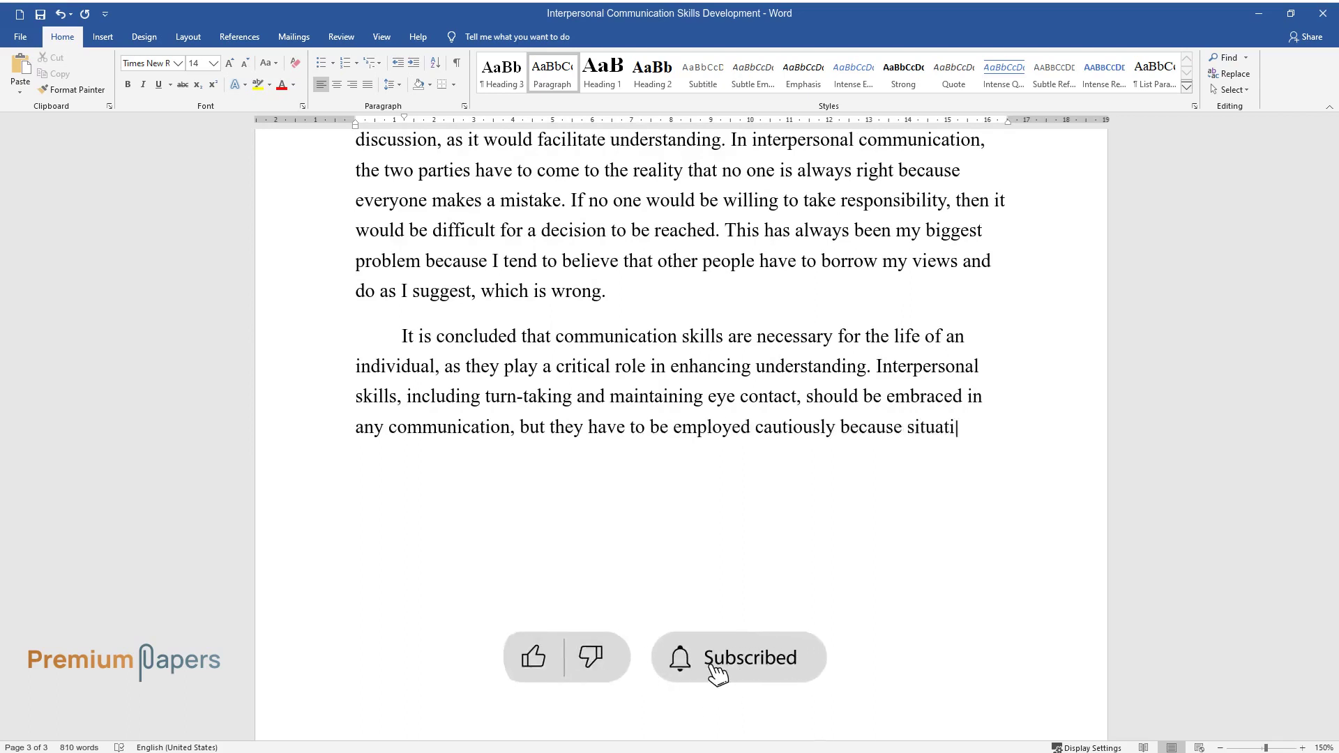
text(ons might force an individual to inte)
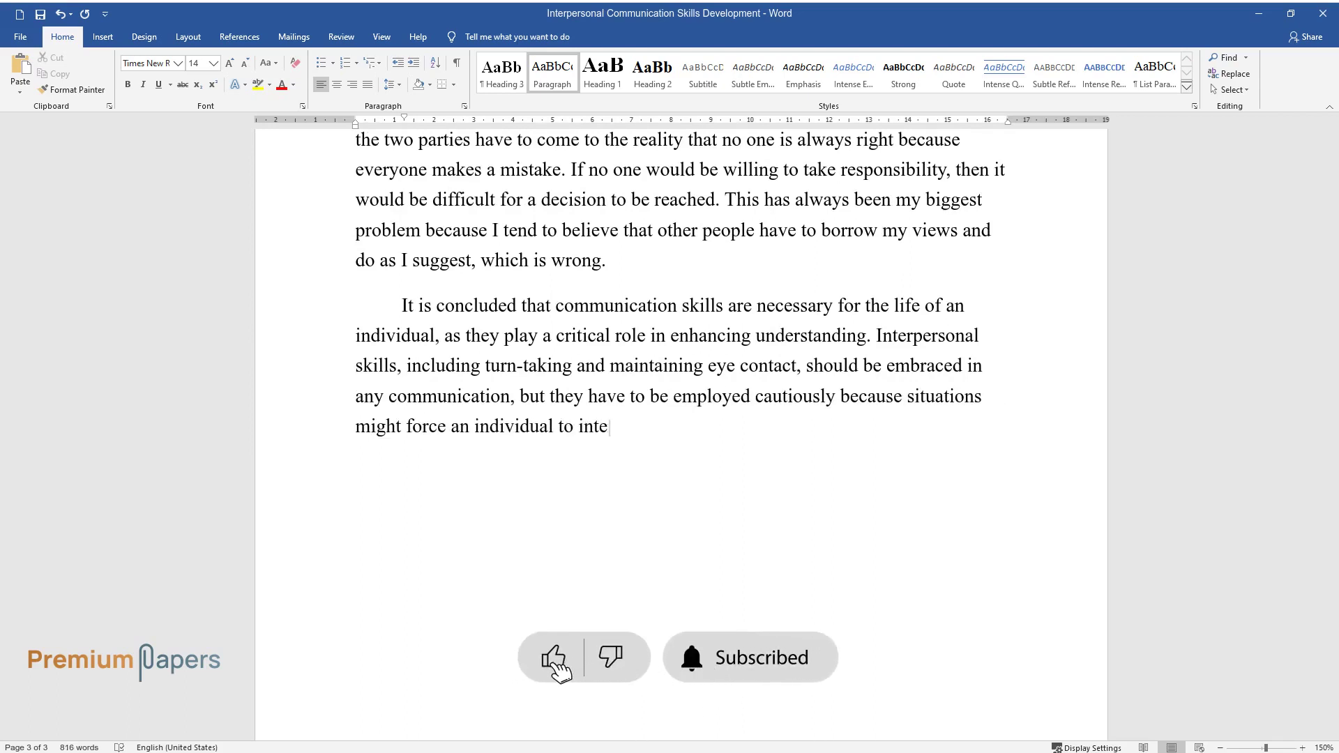
text(rvene even though it is not his or h)
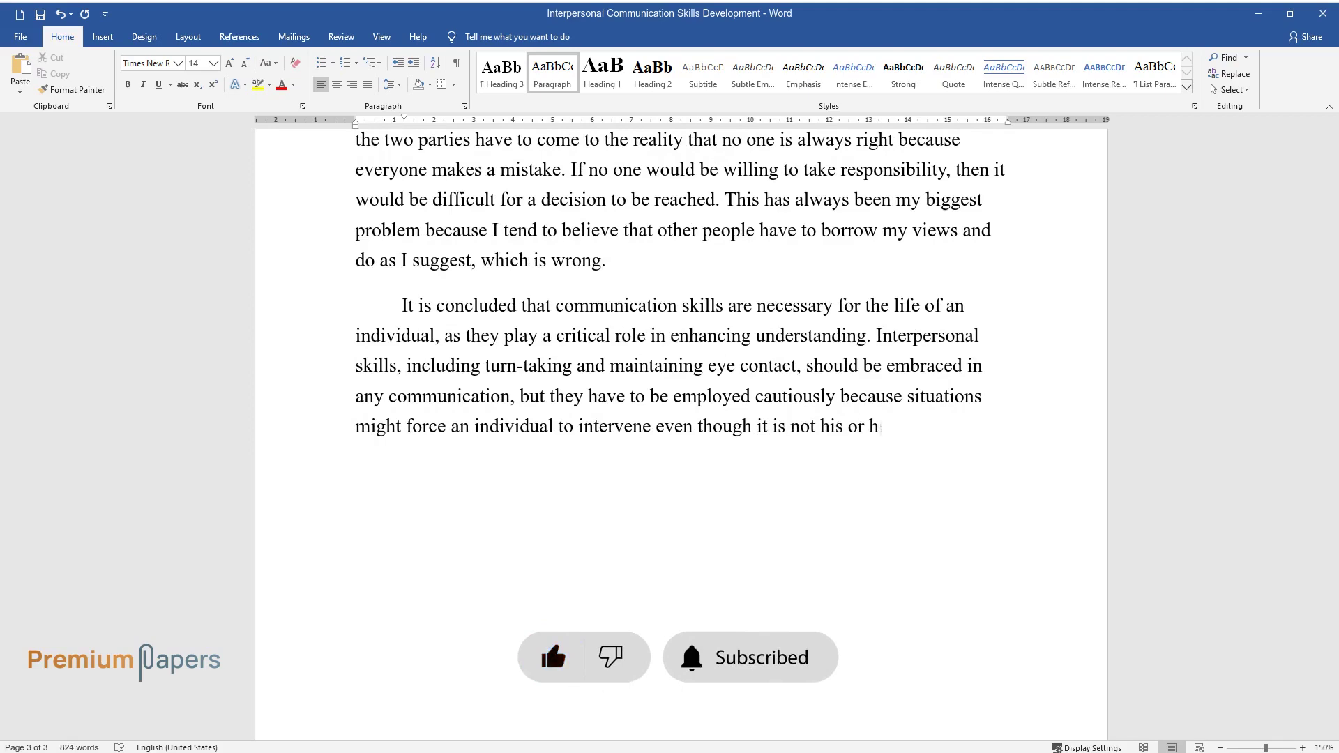
text(er time to contribute to a discussion.)
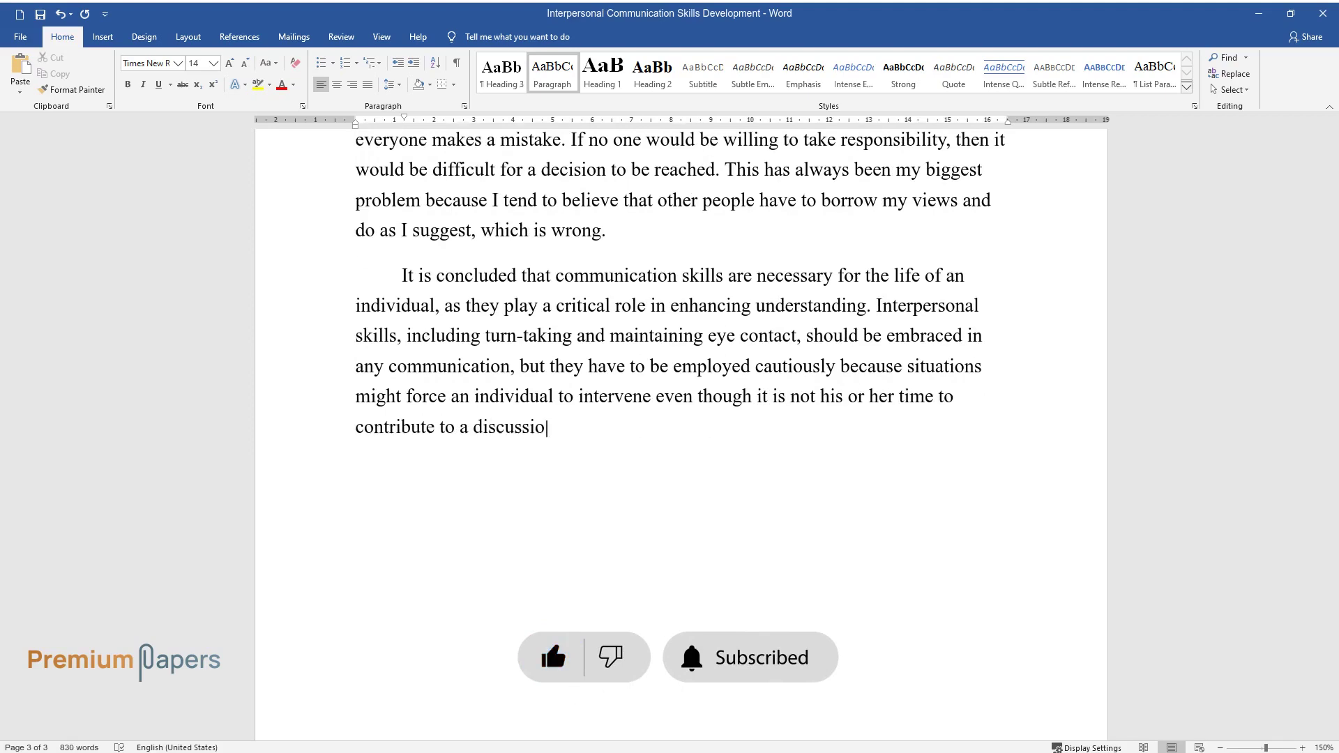